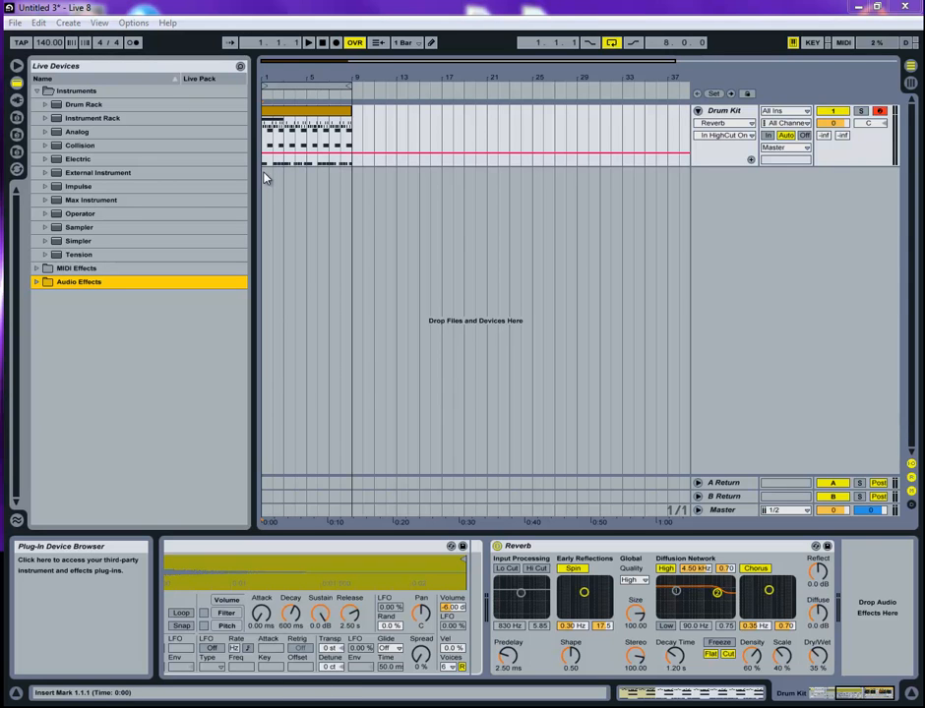
- Move the drum clip to start at bar 9 and insert a new MIDI track below the Drum Kit track
drag(283, 113, 375, 116)
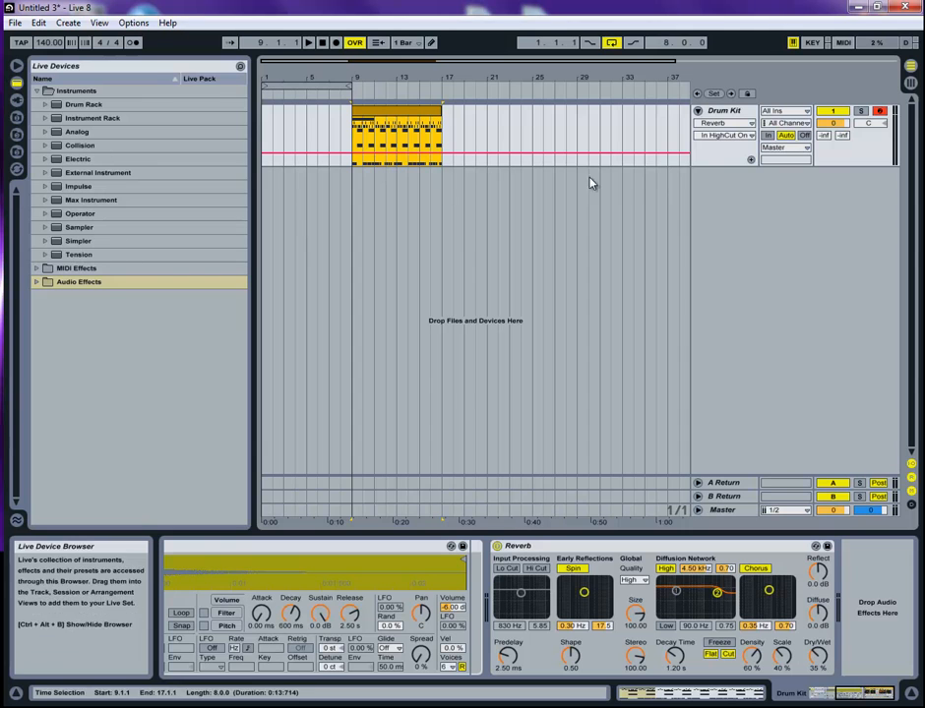
right_click(703, 185)
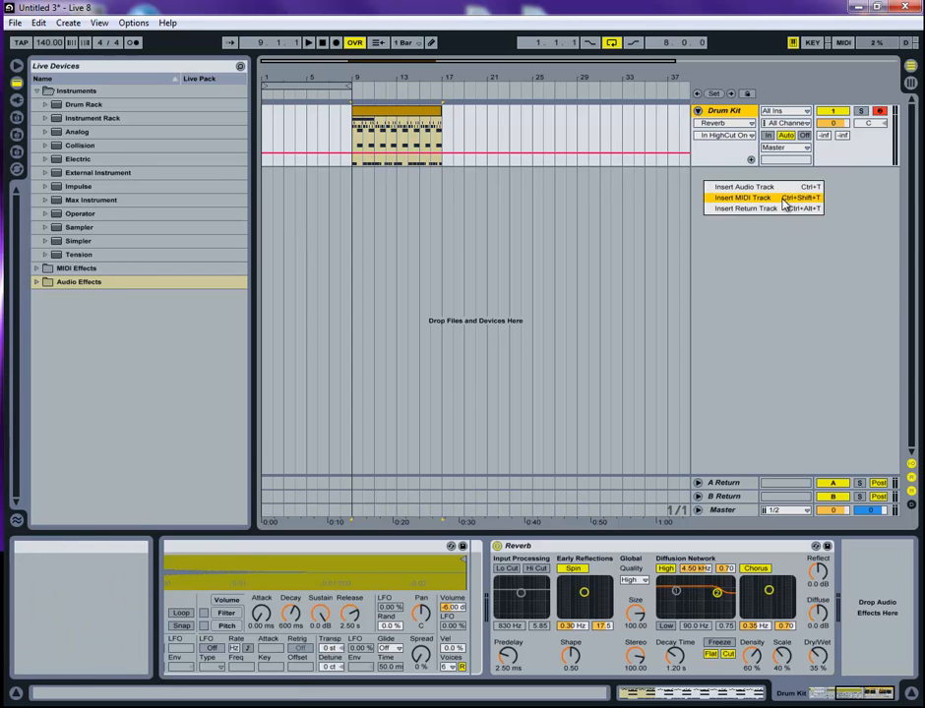
click(785, 198)
click(698, 176)
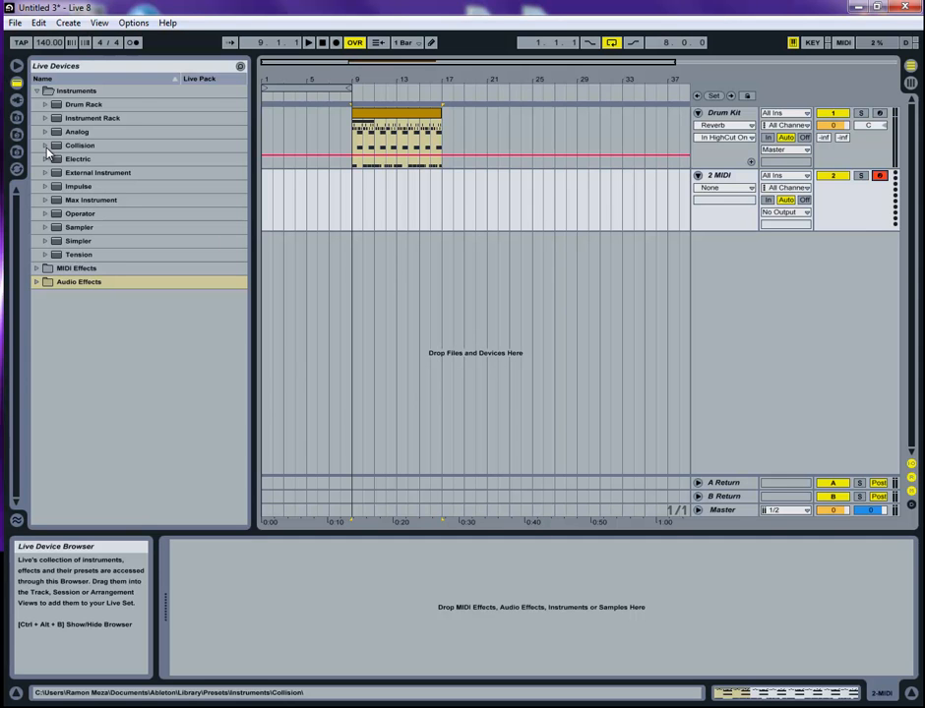
- Load the Operator preset Bell-Black Bellestation from the Mallets folder onto the new MIDI track
click(41, 212)
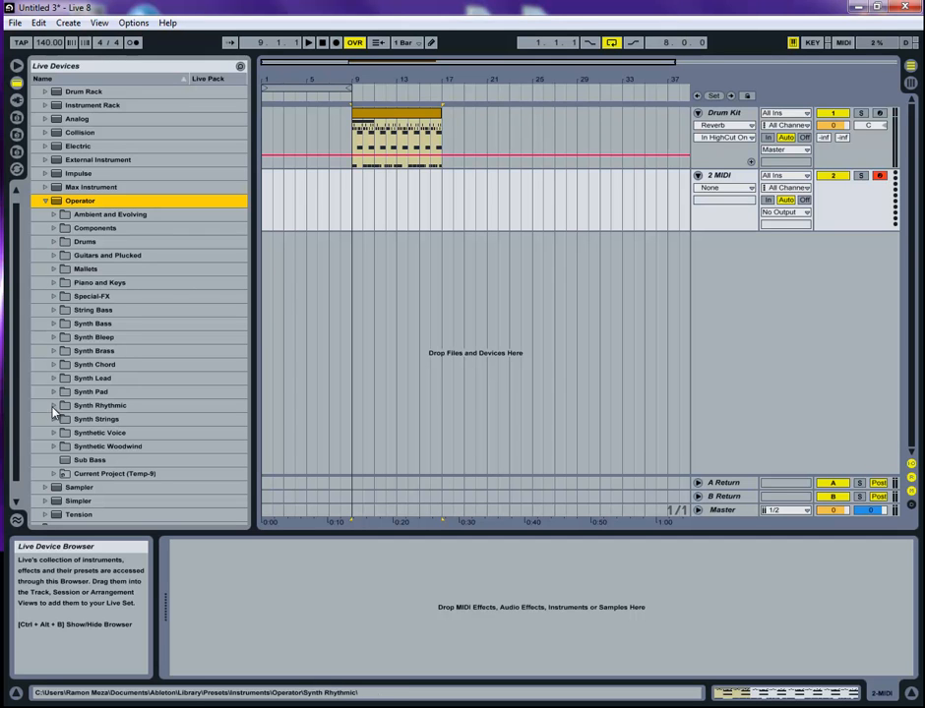
click(55, 270)
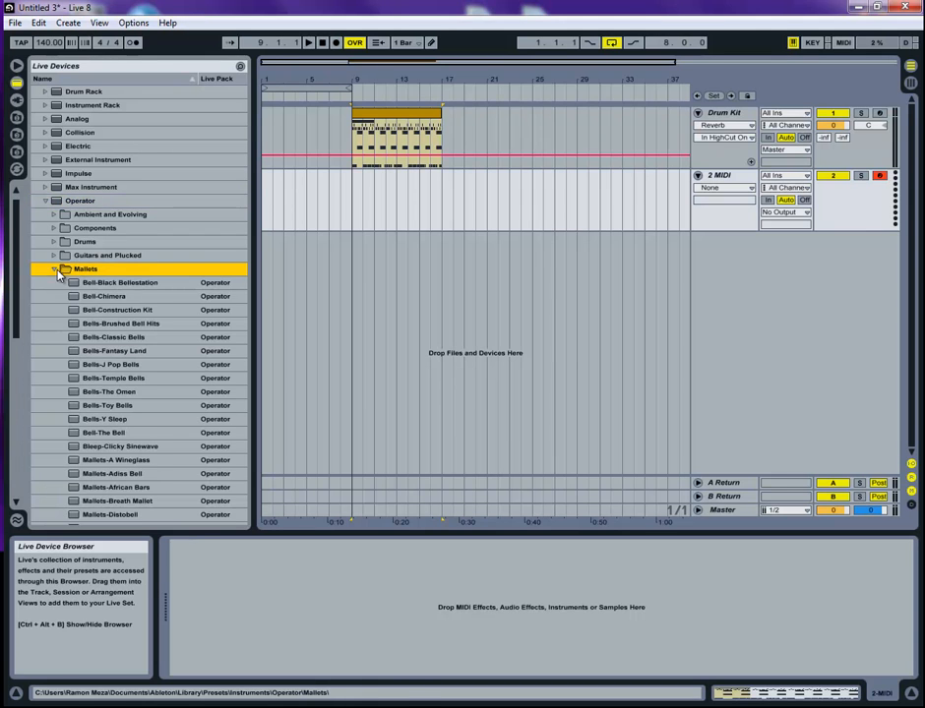
scroll(88, 315, down, 1)
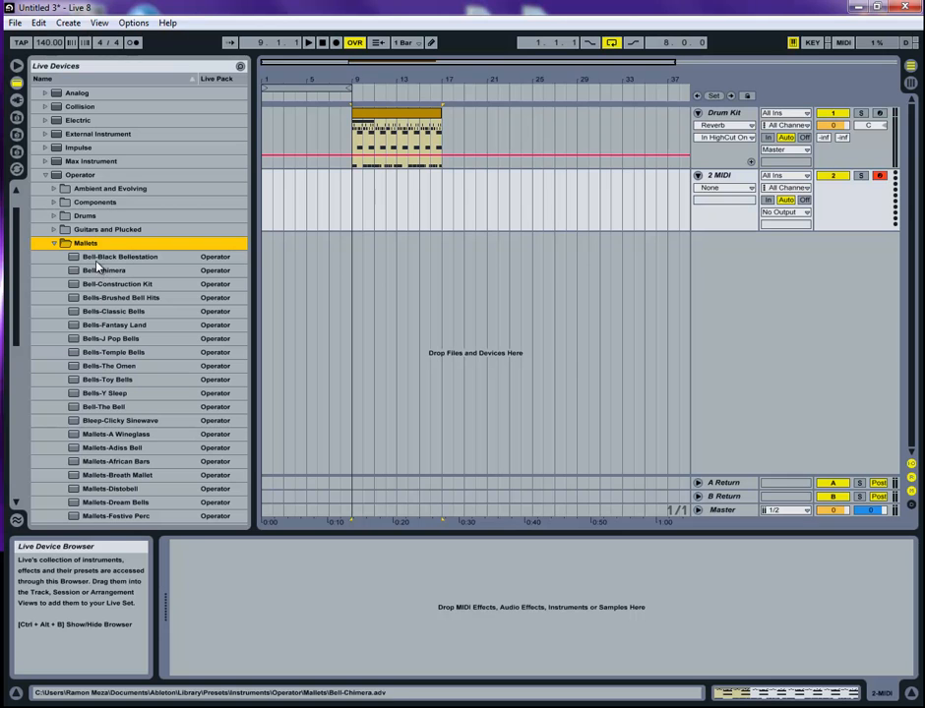
drag(100, 258, 301, 219)
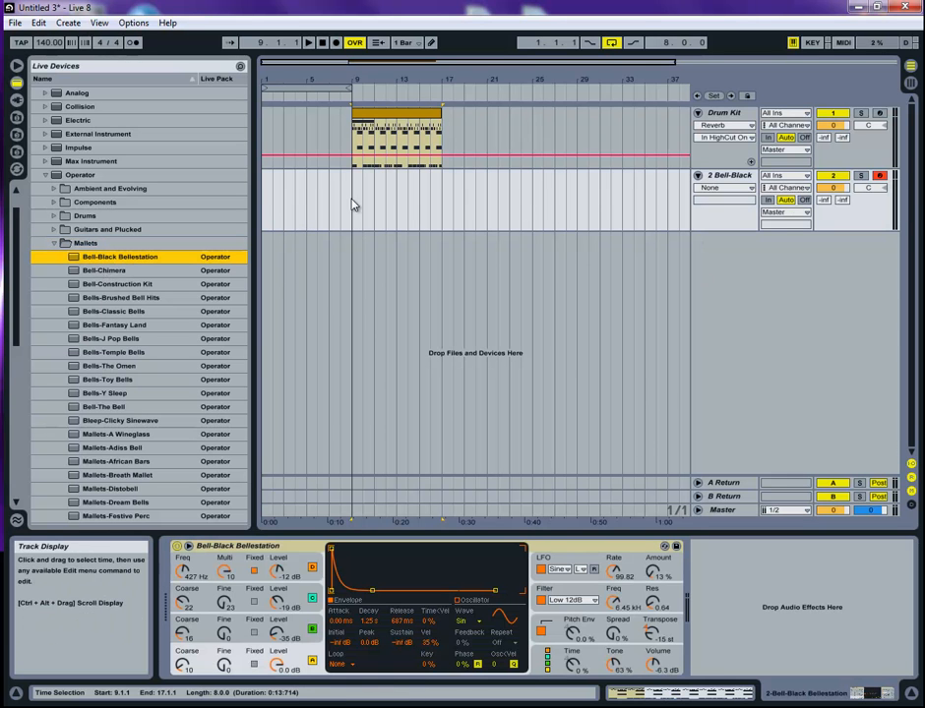
- Insert an eight-bar MIDI clip at bars 1 to 8 of the second track and open it for note editing
drag(354, 205, 192, 215)
right_click(303, 192)
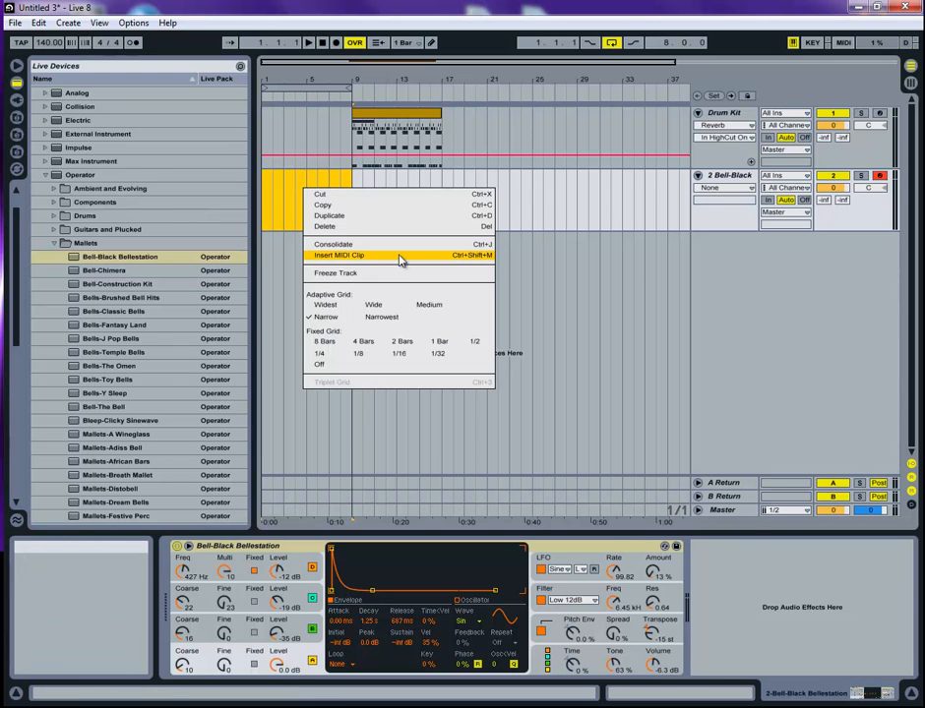
click(400, 260)
double_click(334, 184)
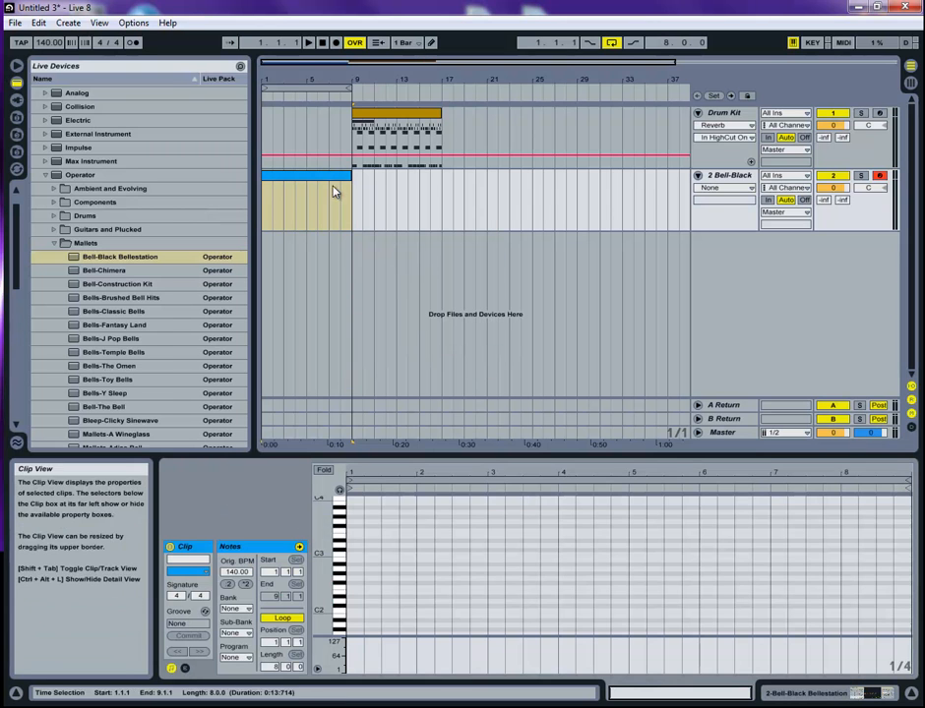
- Draw one-bar notes C3, D3, E3, F3, E3, D3, C3 and B2 across the clip's eight bars and play it
double_click(356, 555)
drag(364, 556, 893, 564)
key(space)
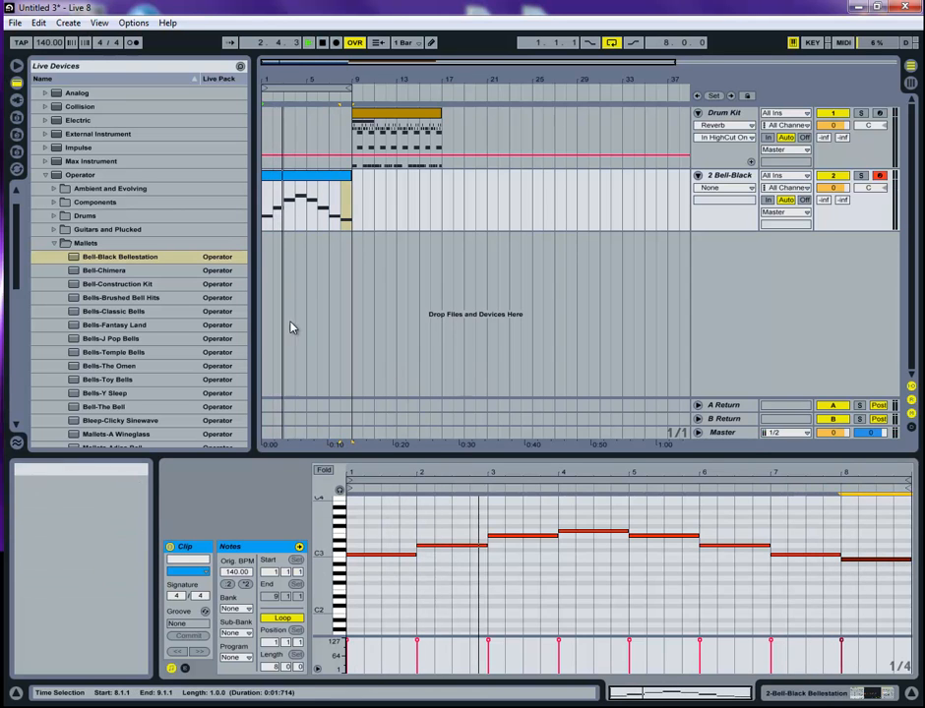
- Audition the Operator presets Bell-Chimera and Bell-Construction Kit on the second track while the clip plays
click(116, 271)
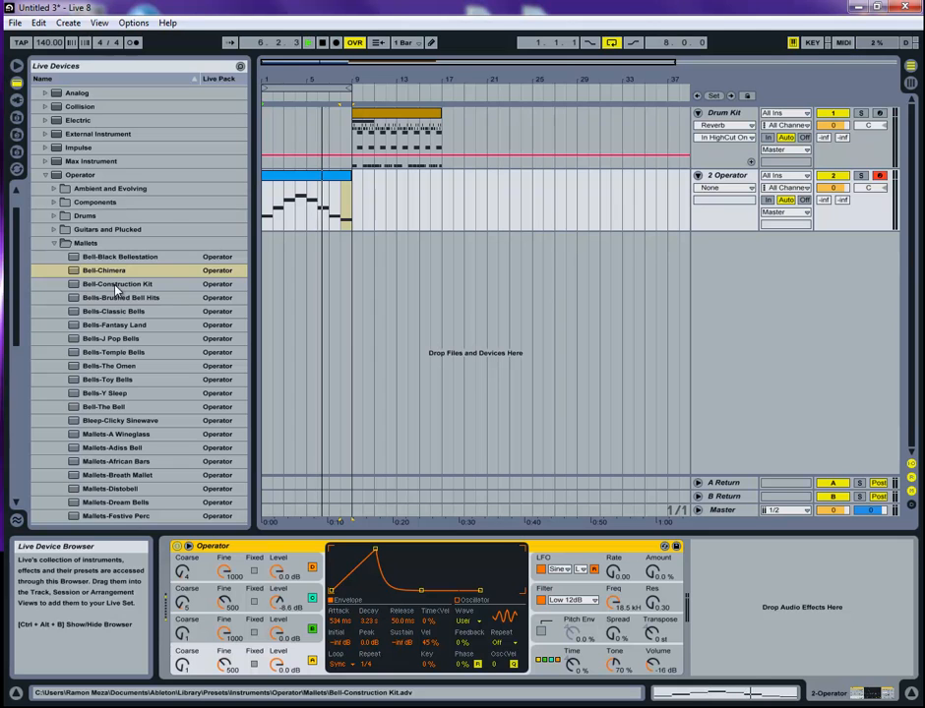
click(88, 284)
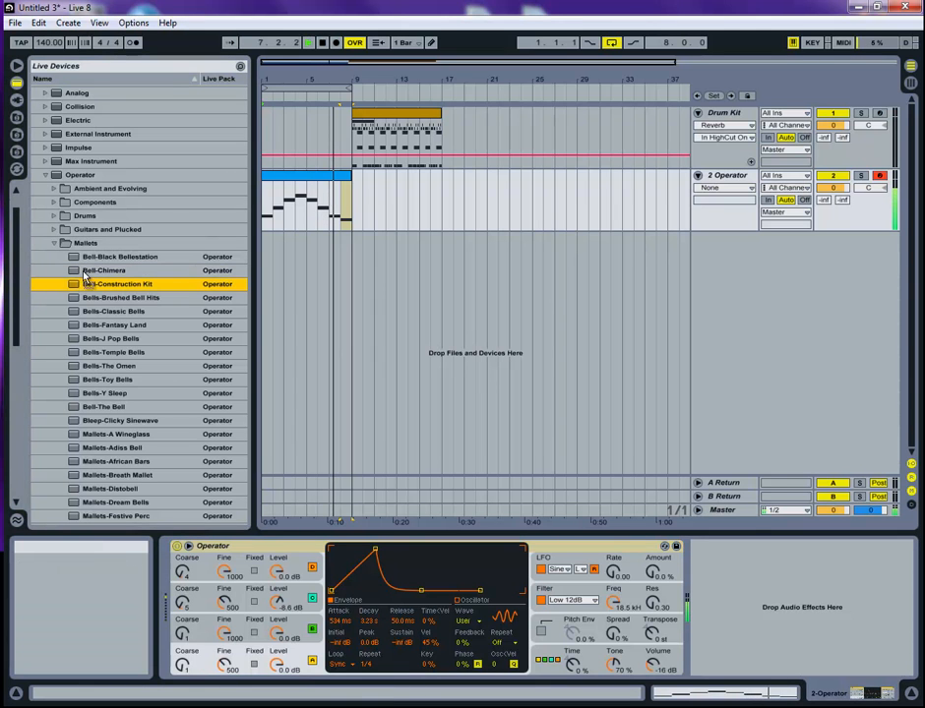
click(57, 245)
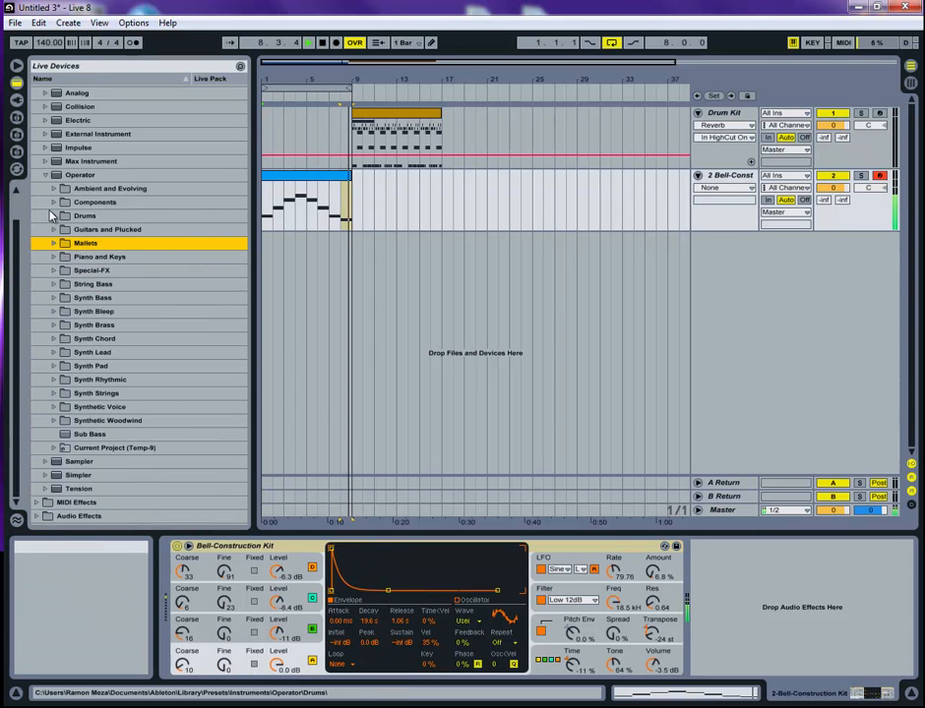
- Browse Operator's Ambient and Evolving, Mallets, and Piano and Keys folders and load Keys-Coffee and Cigarettes on the second track
click(54, 188)
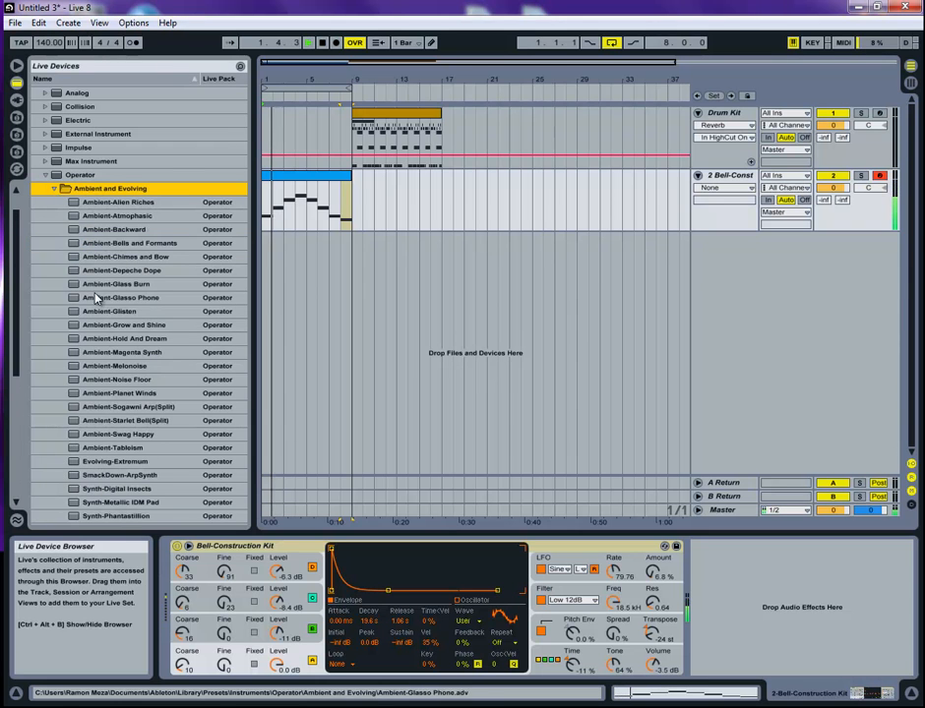
click(54, 188)
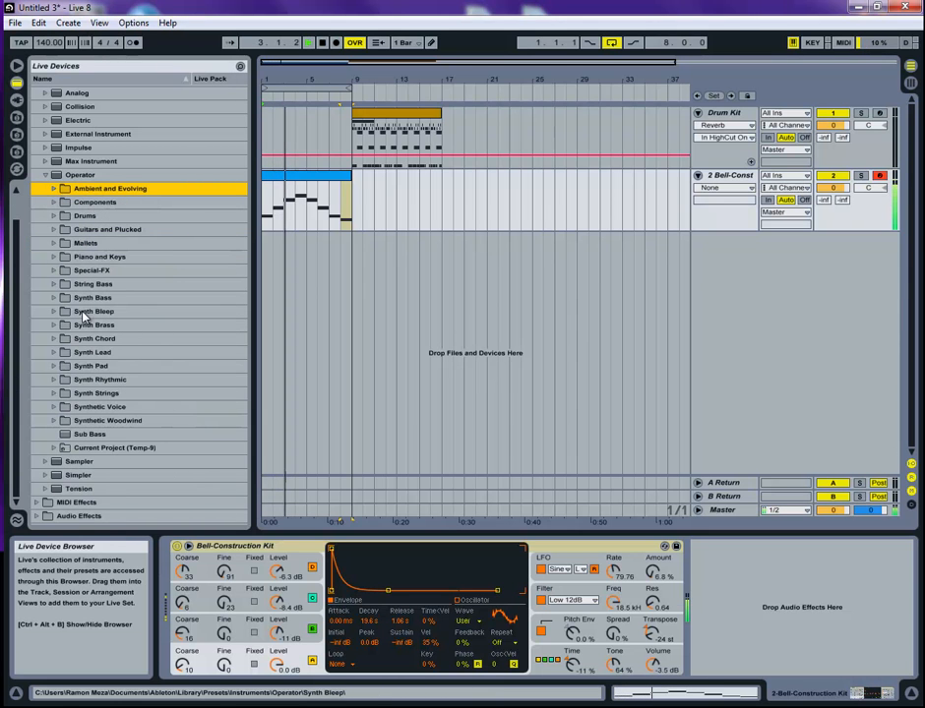
click(54, 243)
click(54, 243)
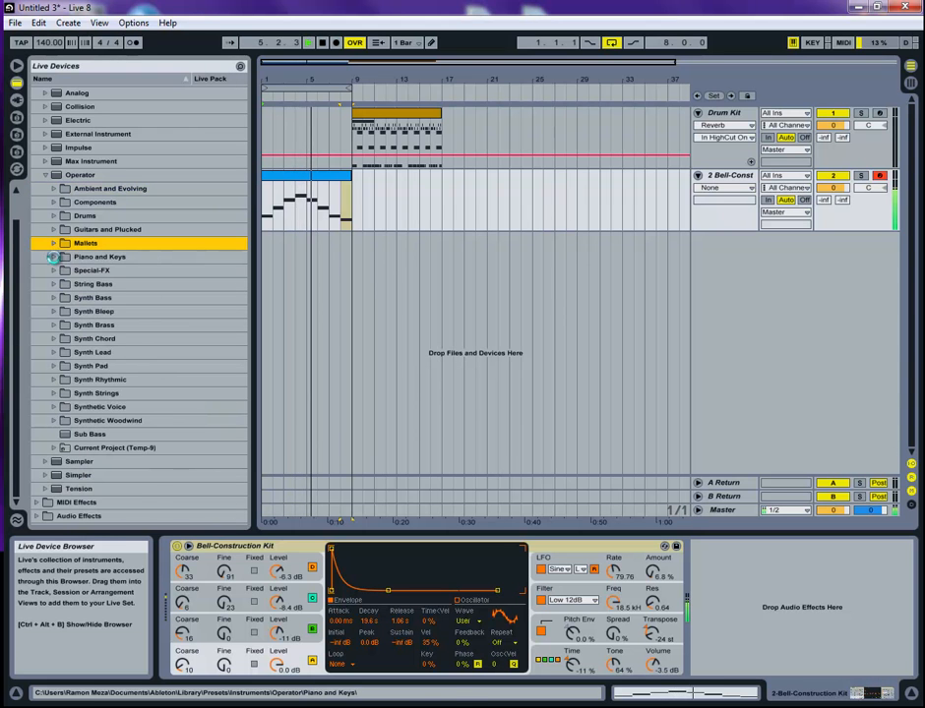
click(54, 257)
drag(98, 352, 274, 231)
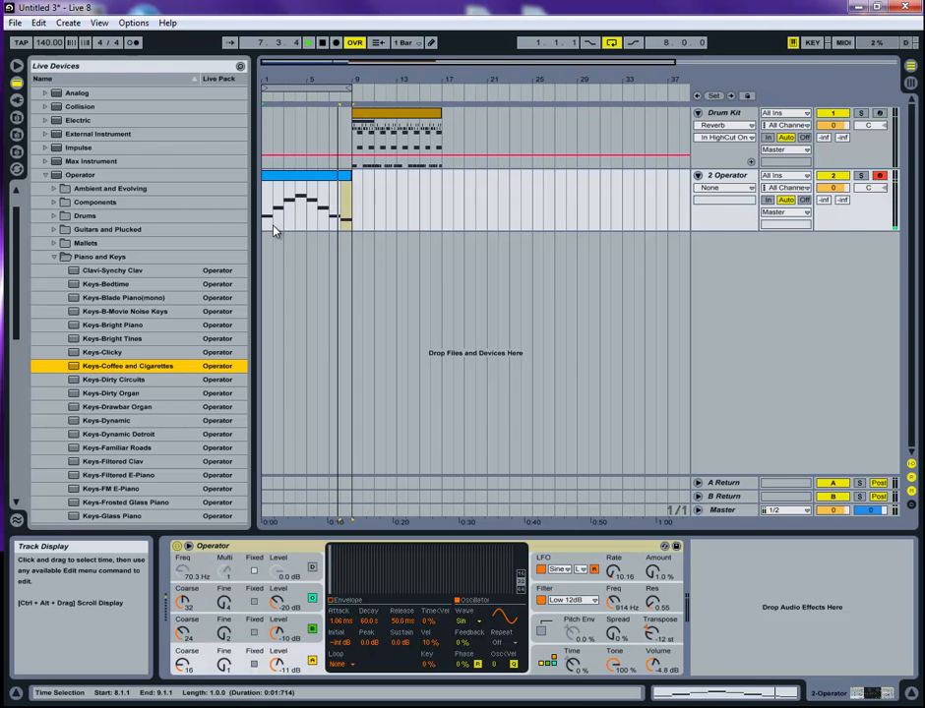
click(56, 257)
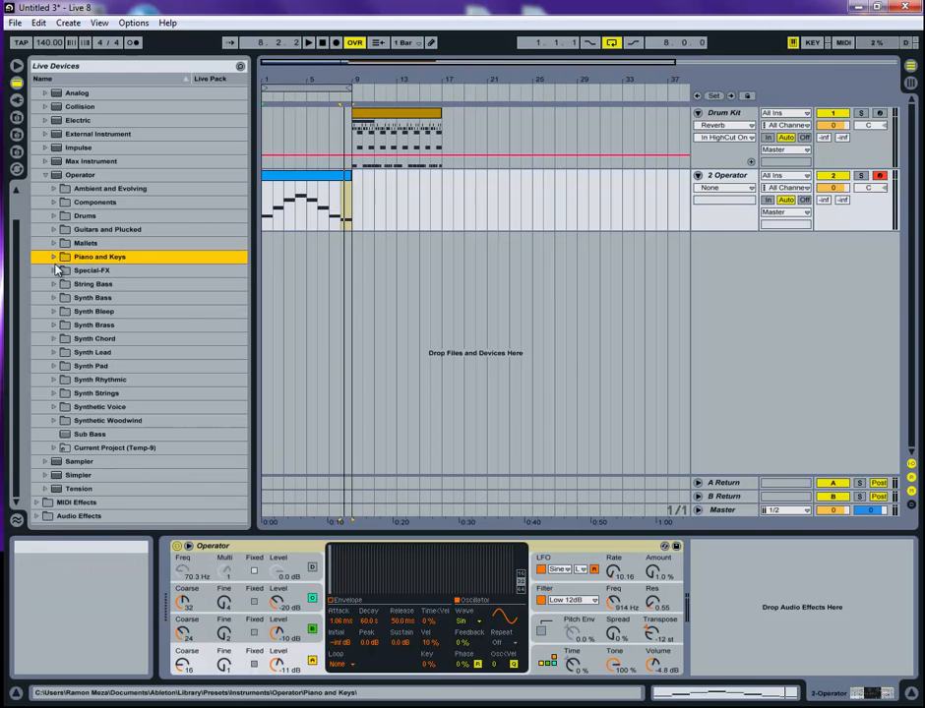
- Audition the Synth Lead presets Lead-Analogaga, Lead-Ambilead and Lead-Buzzsaw on the second track
click(57, 352)
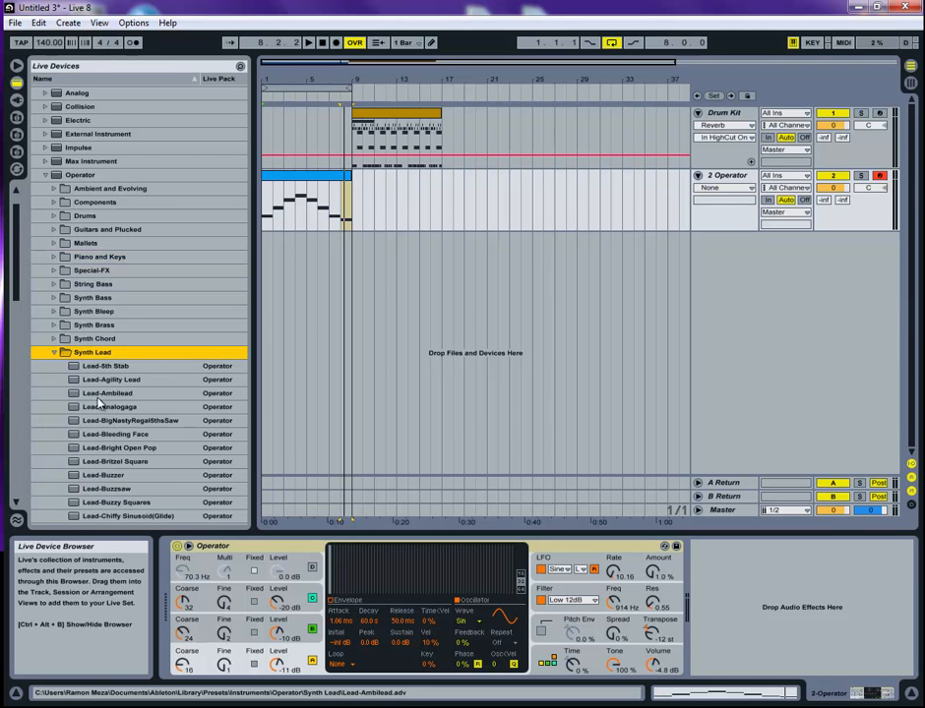
click(106, 405)
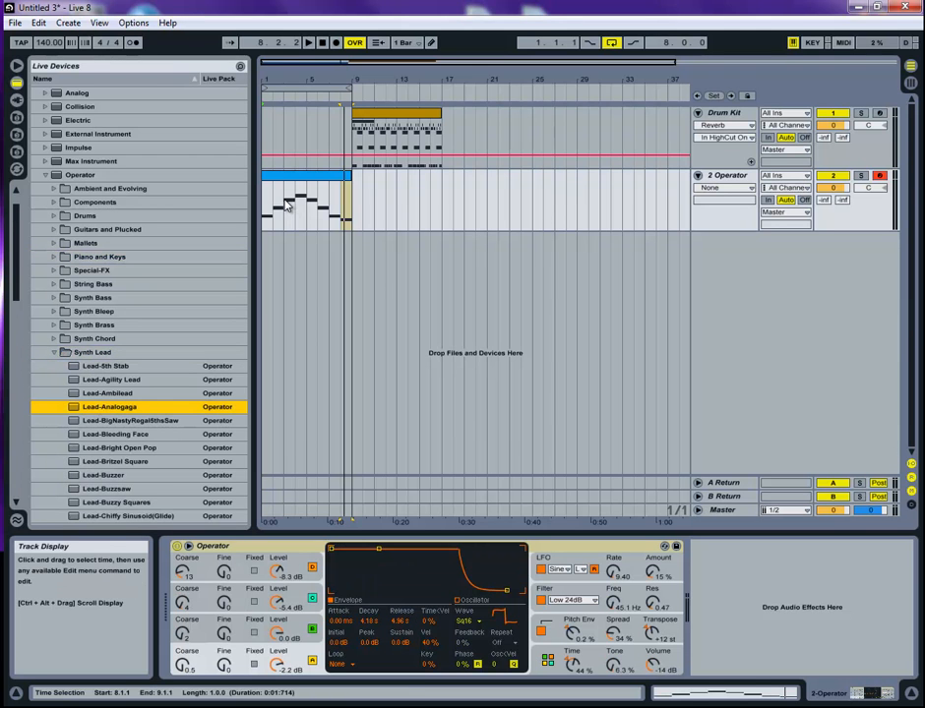
double_click(143, 392)
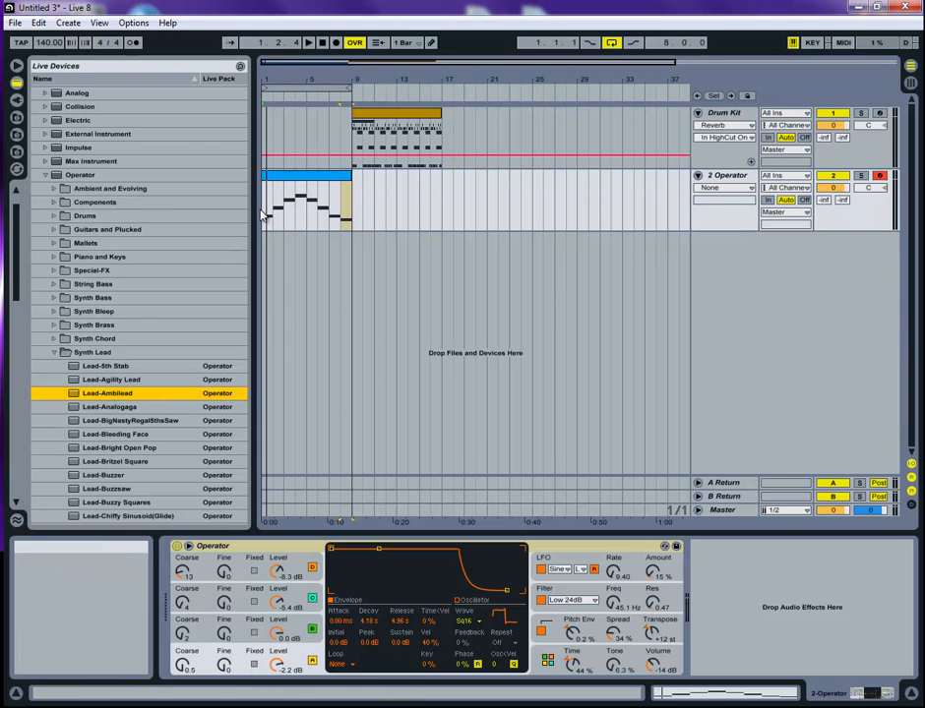
drag(292, 220, 292, 221)
click(108, 379)
drag(110, 489, 329, 187)
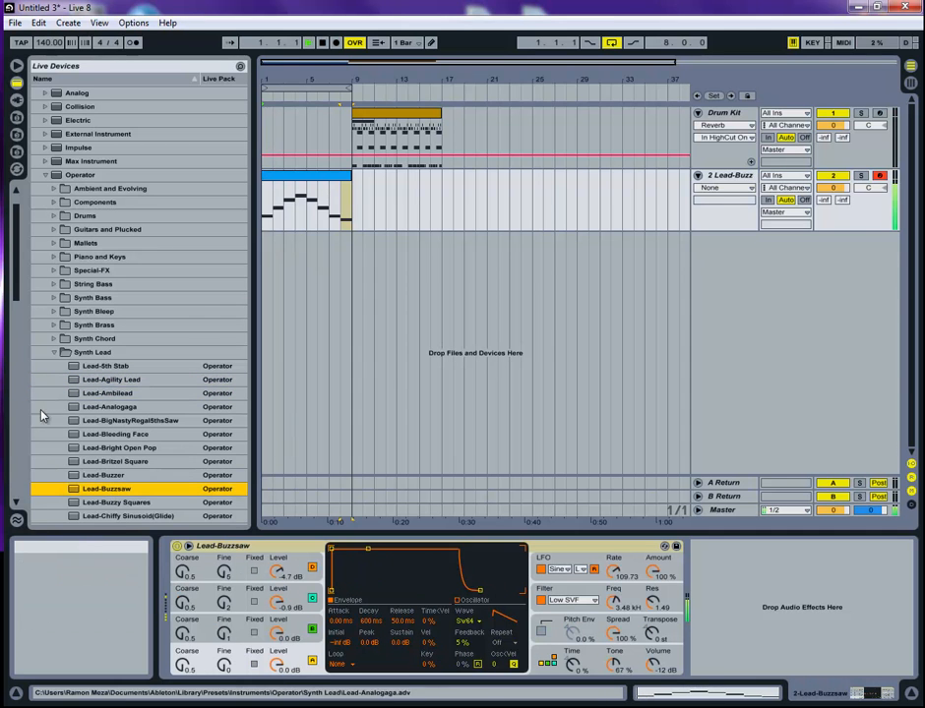
click(54, 356)
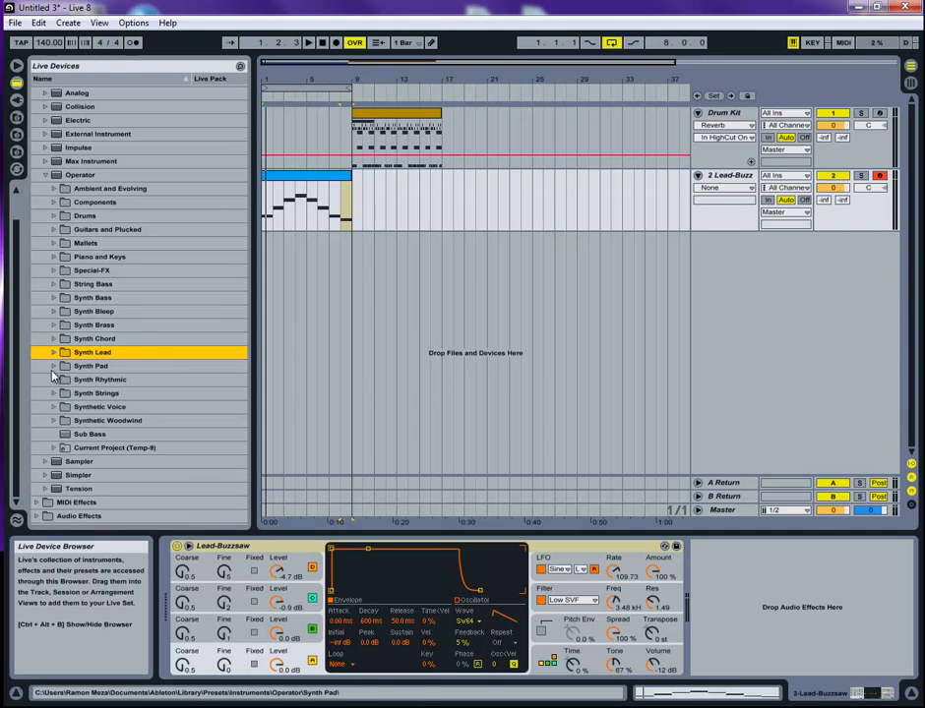
- Audition the Synth Pad presets Pad-A Snow Pad and Pad-Breathing Life on the second track
click(54, 366)
drag(103, 400, 344, 205)
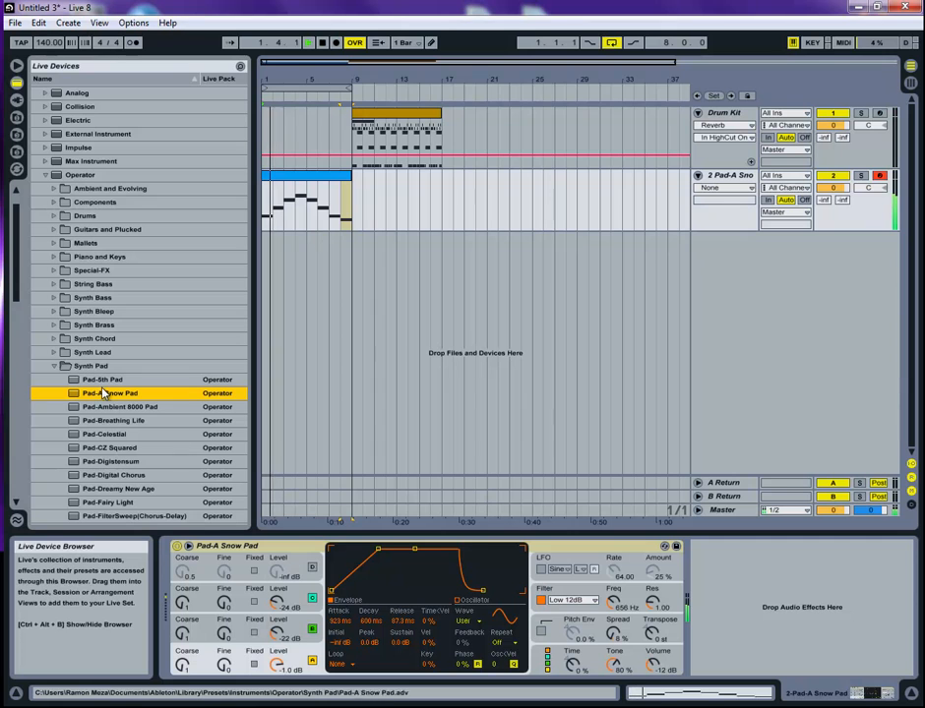
drag(113, 420, 305, 221)
key(space)
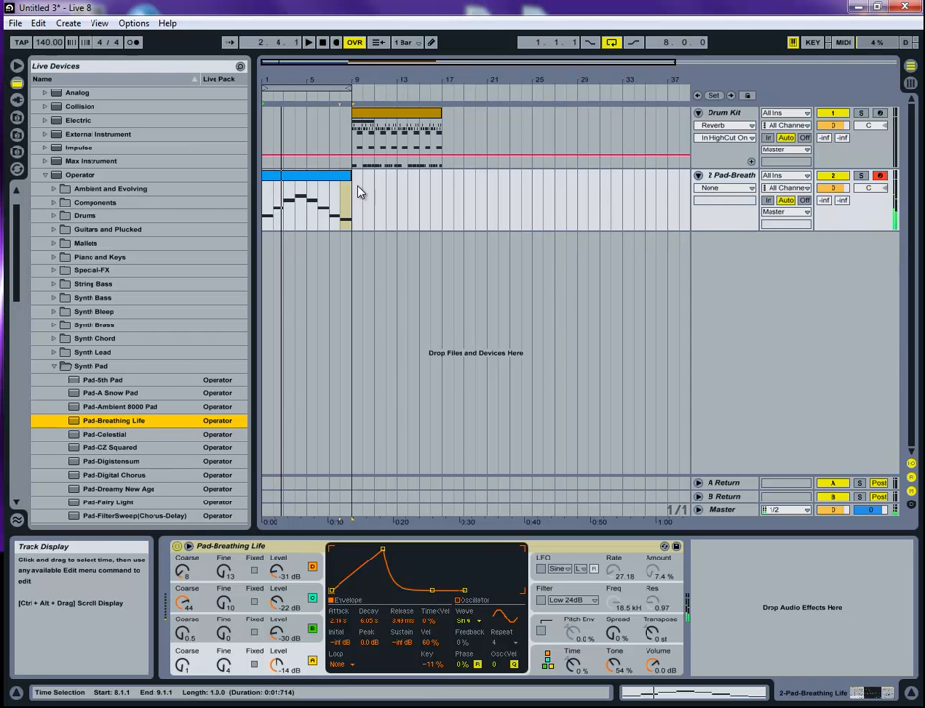
- Delete the Pad-Breathing Life device from the second track and load an empty Instrument Rack in its place
click(571, 549)
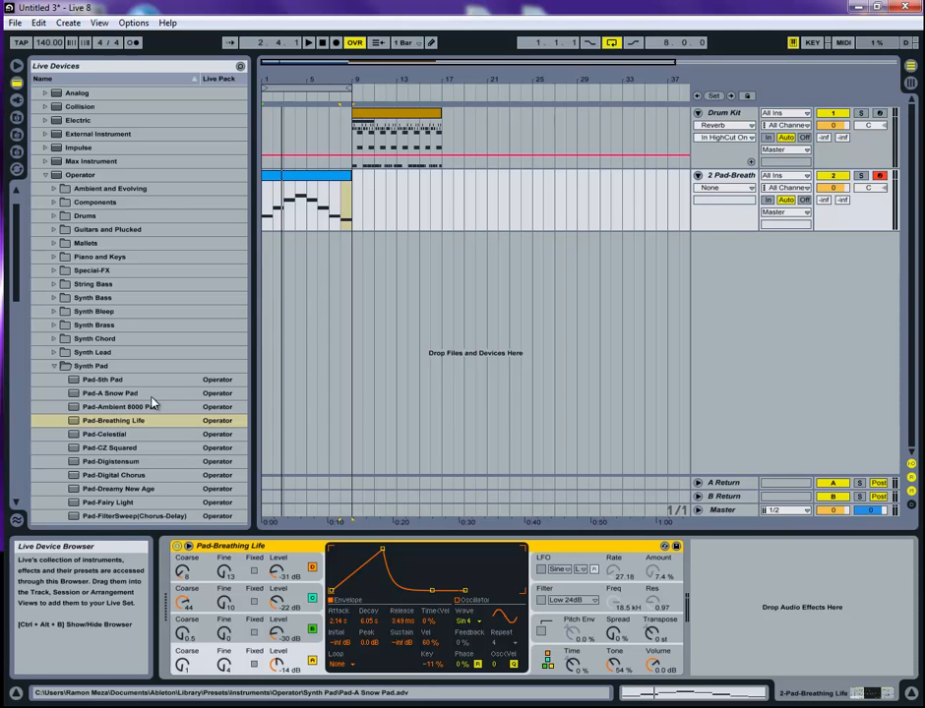
click(287, 545)
key(Delete)
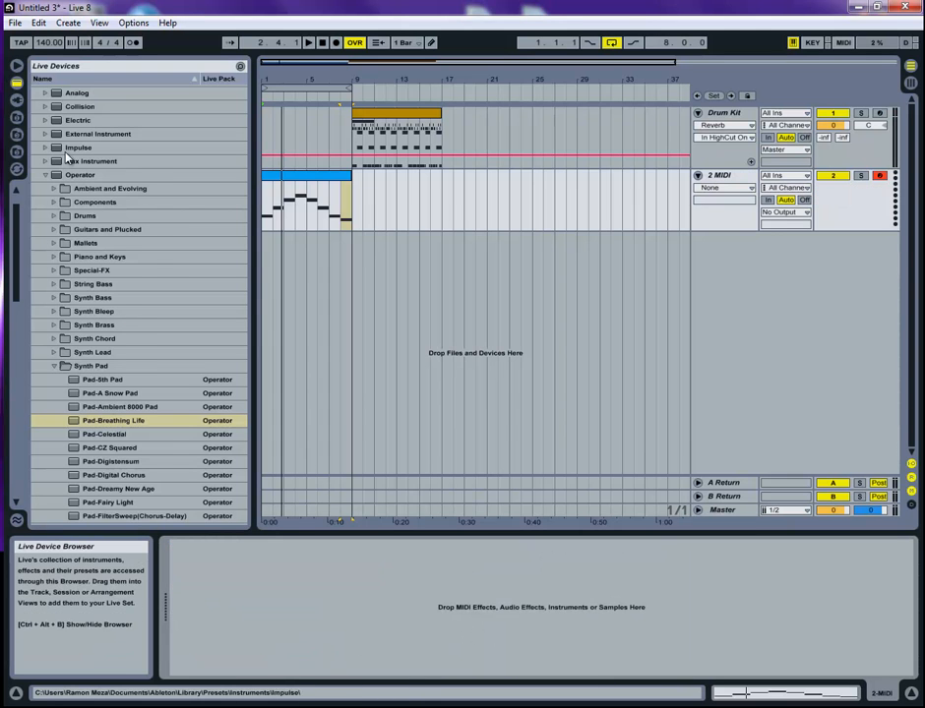
scroll(67, 158, up, 2)
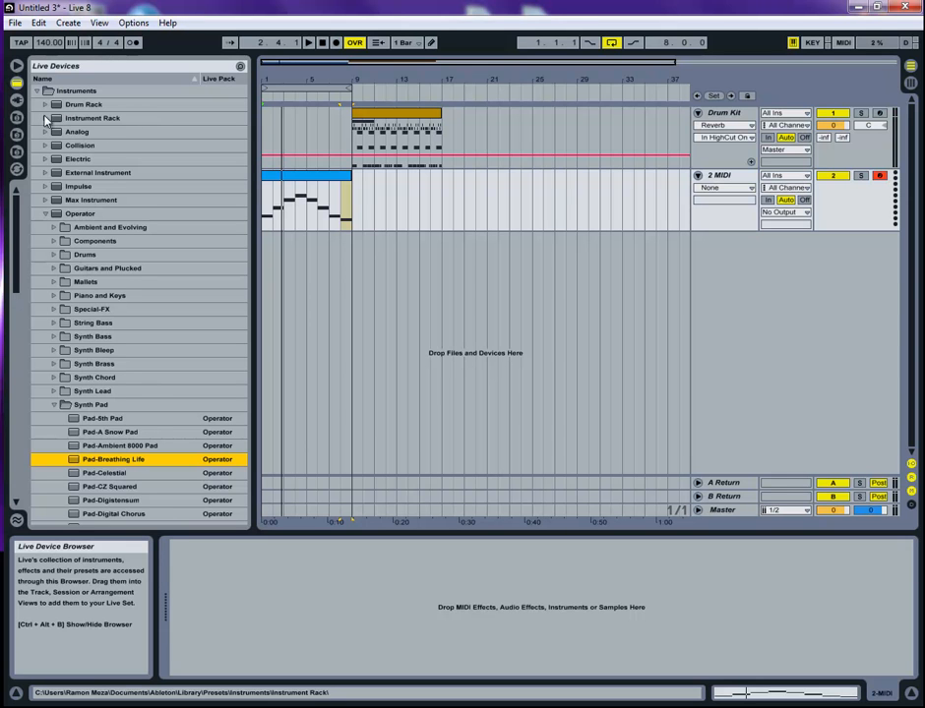
drag(76, 124, 336, 605)
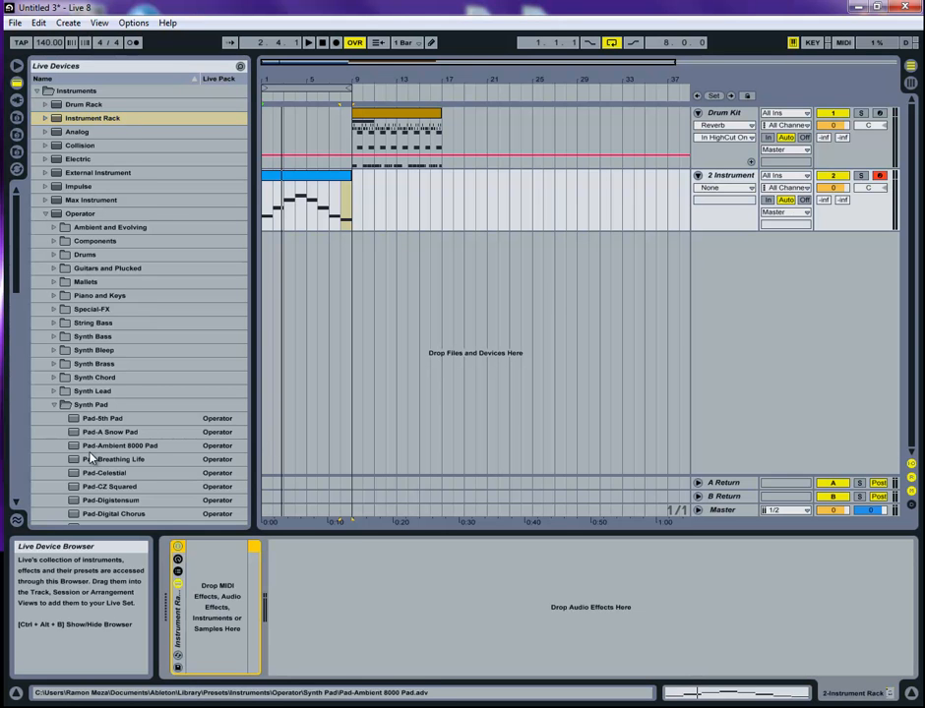
- Layer Pad-A Snow Pad and Pad-Breathing Life as two chains in the Instrument Rack's chain list and play the clip
drag(101, 440, 226, 580)
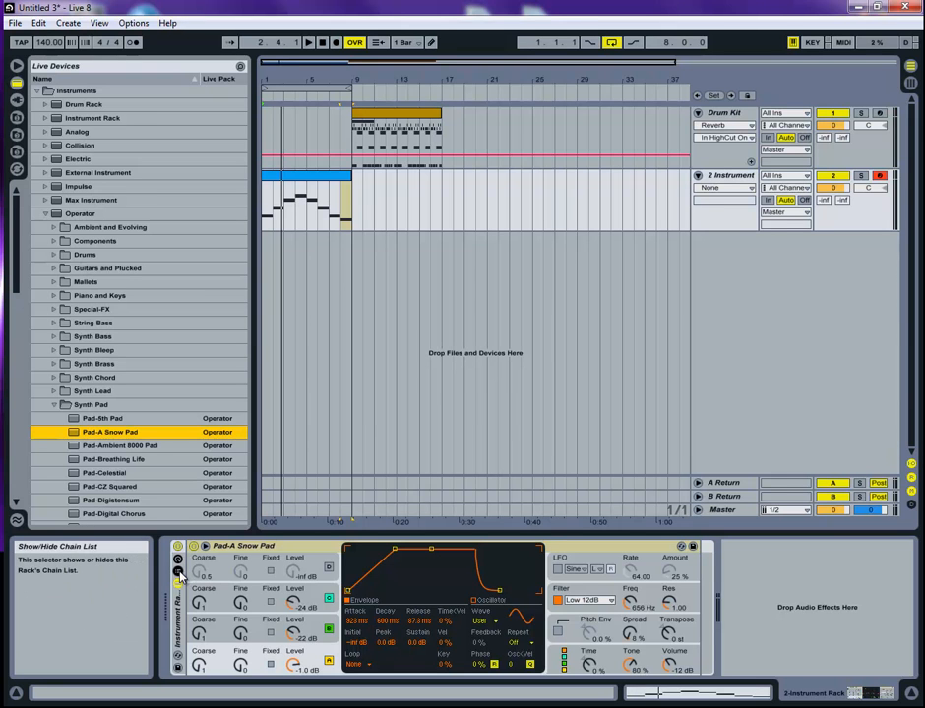
click(179, 576)
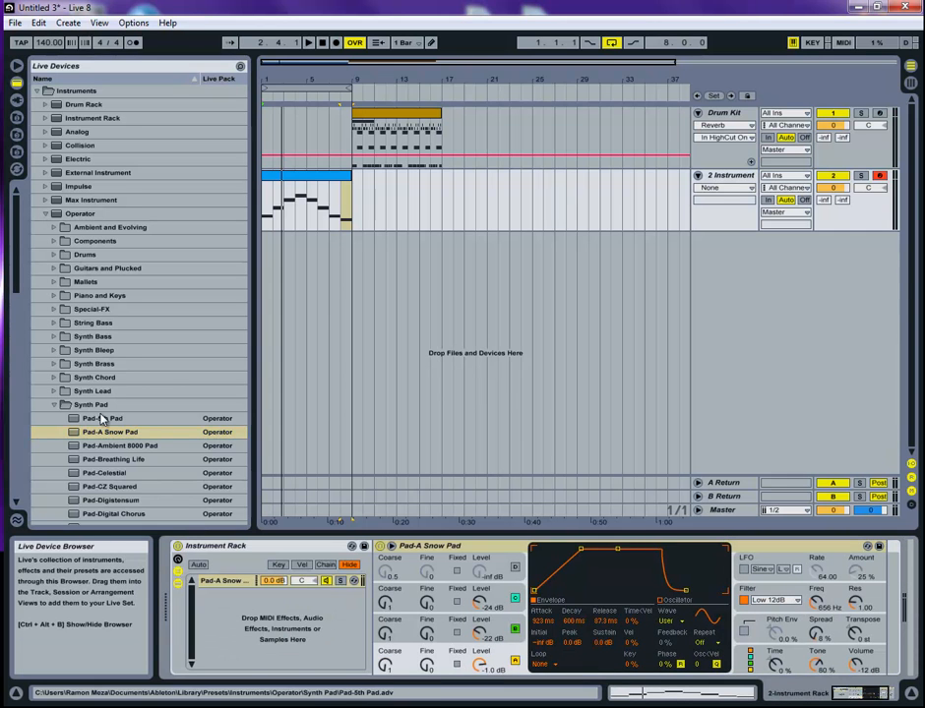
drag(114, 461, 268, 620)
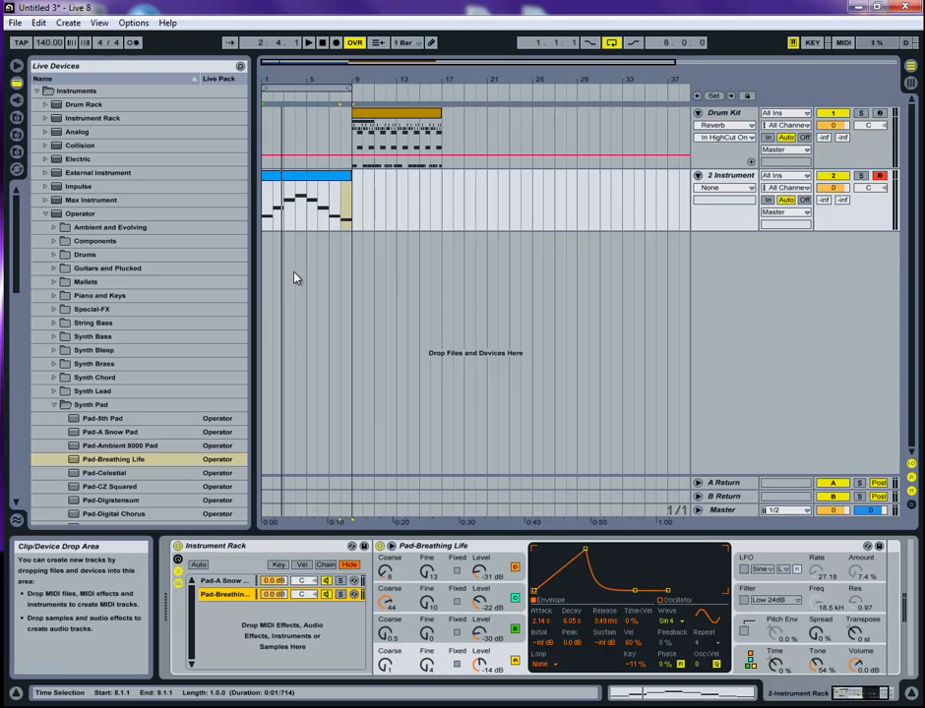
click(272, 183)
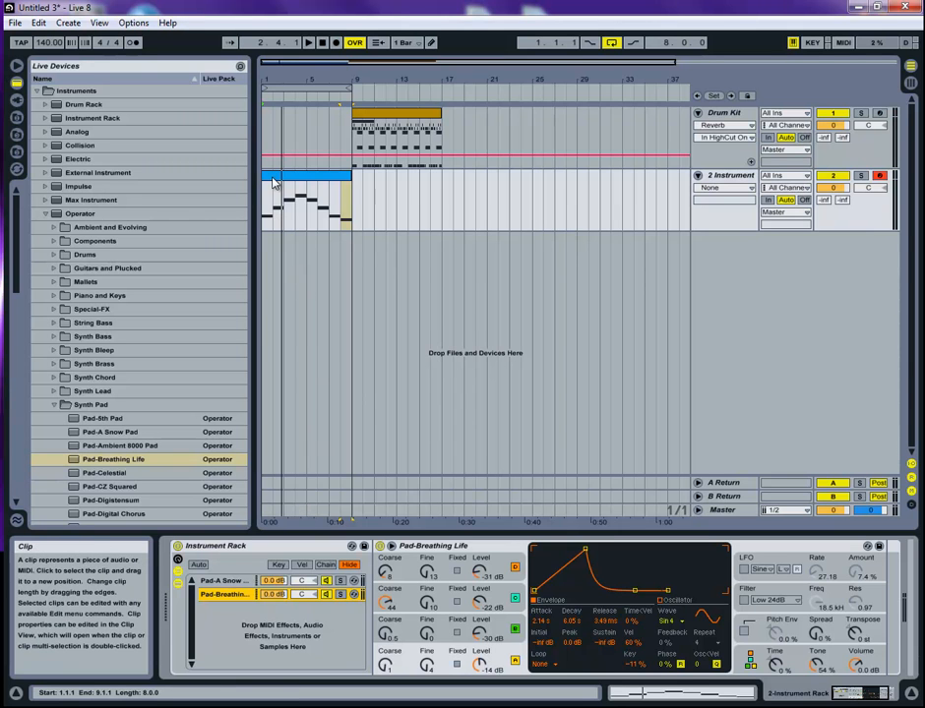
key(space)
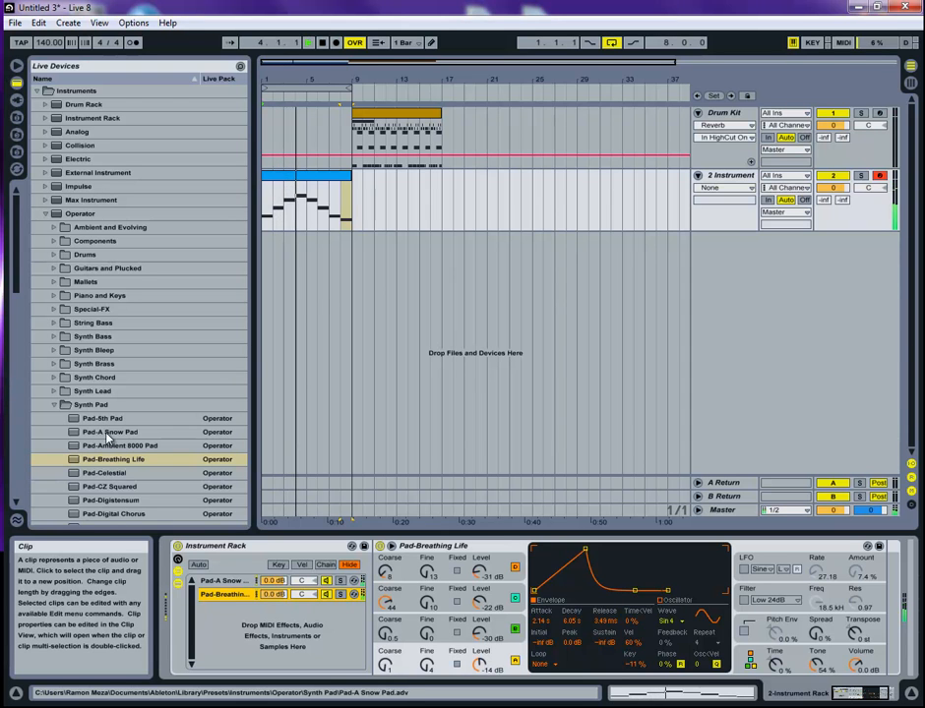
- Audition the Synth Lead presets Lead-Bleeding Face, Lead-Bright Open Pop, Lead-Britzel Square and Lead-Buzzer as a third chain in the Instrument Rack
click(54, 405)
click(54, 391)
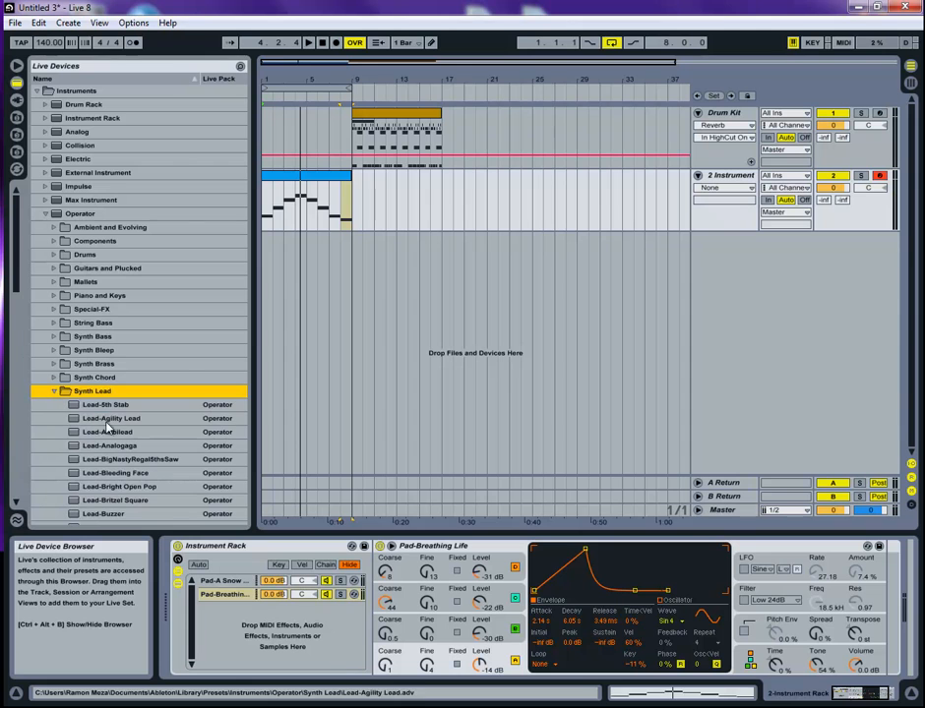
drag(116, 480, 318, 647)
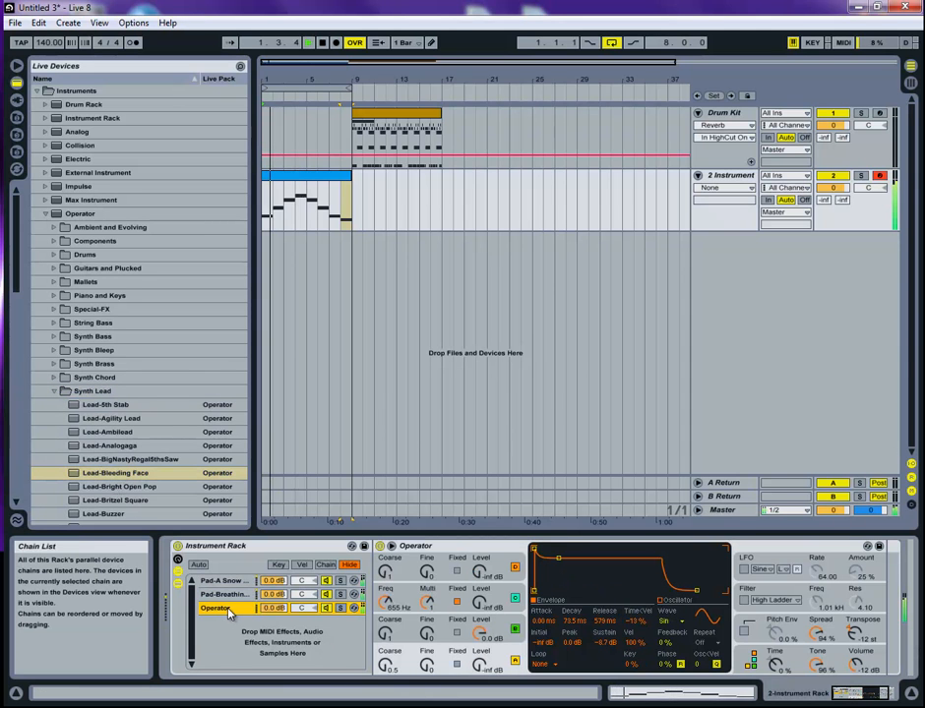
drag(111, 489, 237, 609)
drag(115, 500, 253, 612)
drag(110, 514, 234, 613)
drag(175, 546, 228, 608)
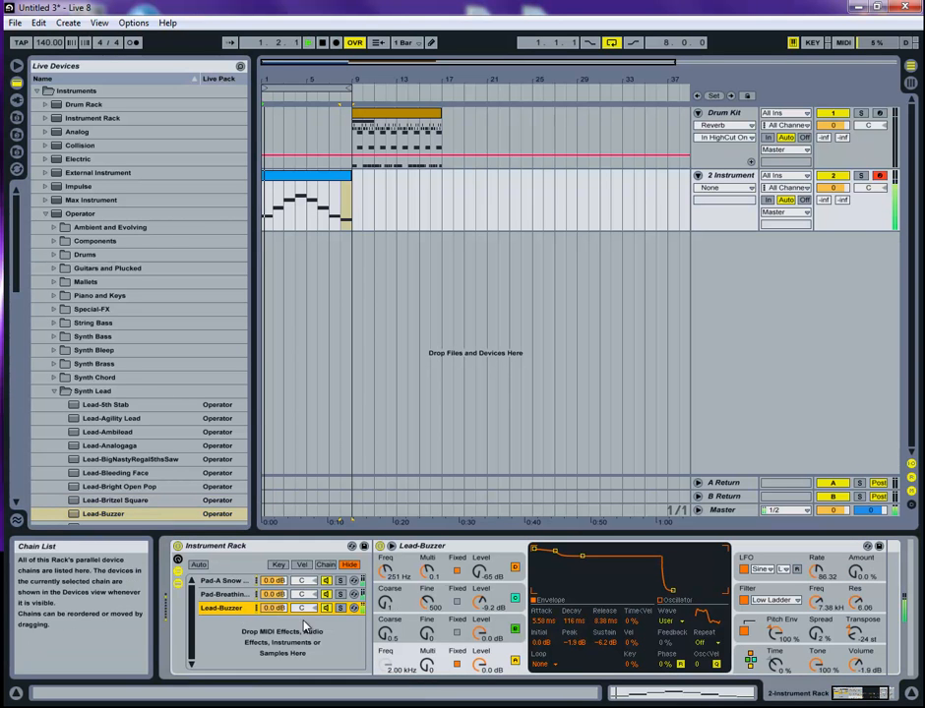
- Try Lead-Euro Dance Arp'd and Lead-Expressive Bandpass as the rack's third chain while the clip plays, and stop playback
scroll(125, 500, down, 5)
drag(125, 500, 243, 610)
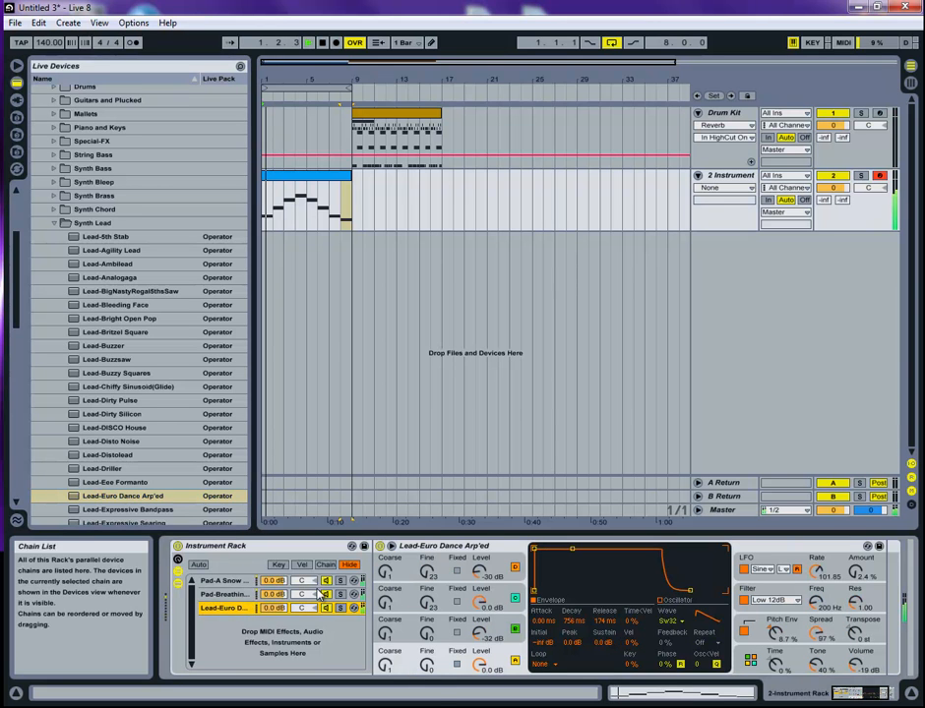
key(Down)
key(Return)
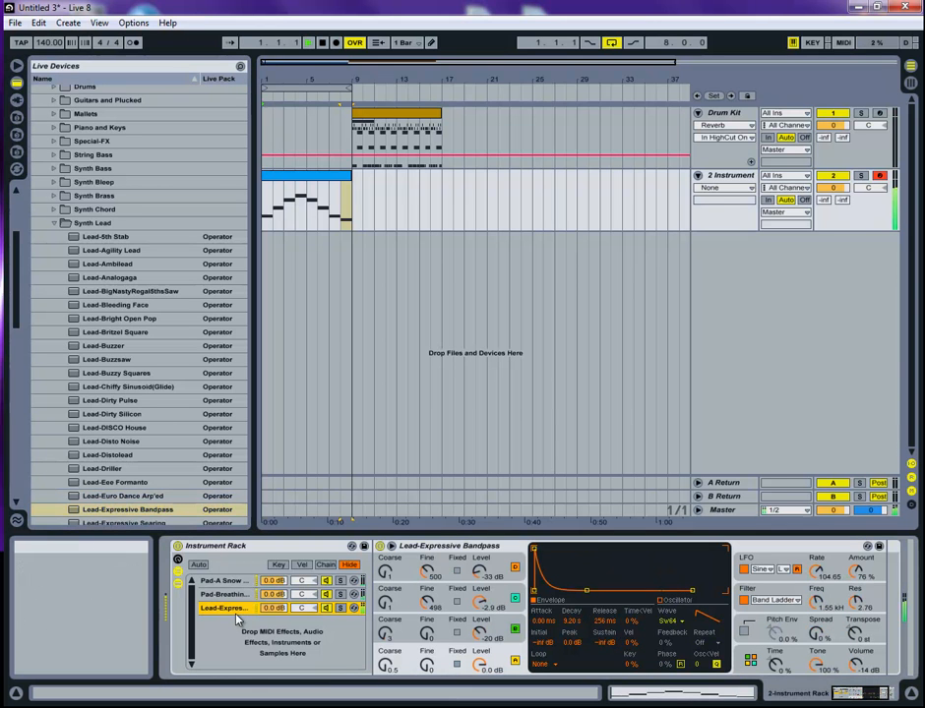
key(space)
- Try the Lead-Expressive Bandpass chain at a volume of -17.0 dB, and delete that chain from the rack
drag(272, 608, 284, 608)
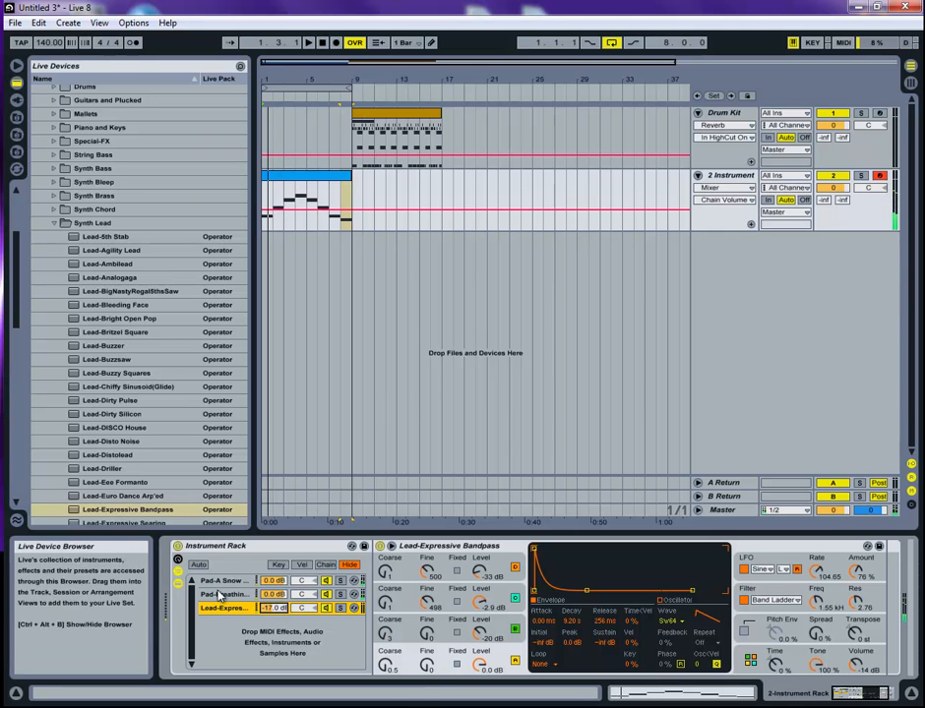
right_click(236, 616)
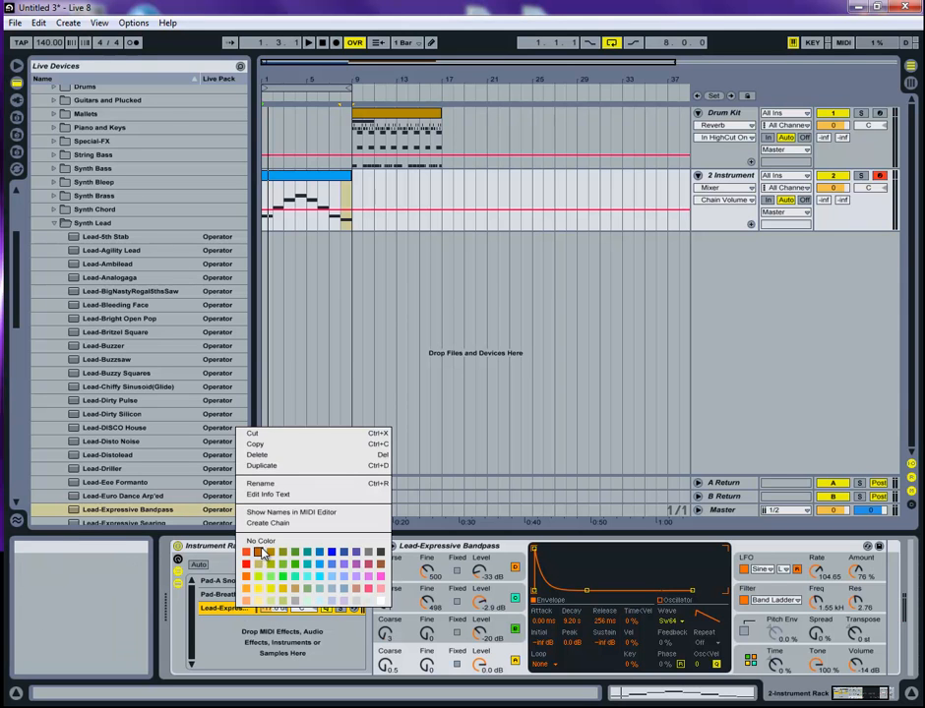
click(273, 458)
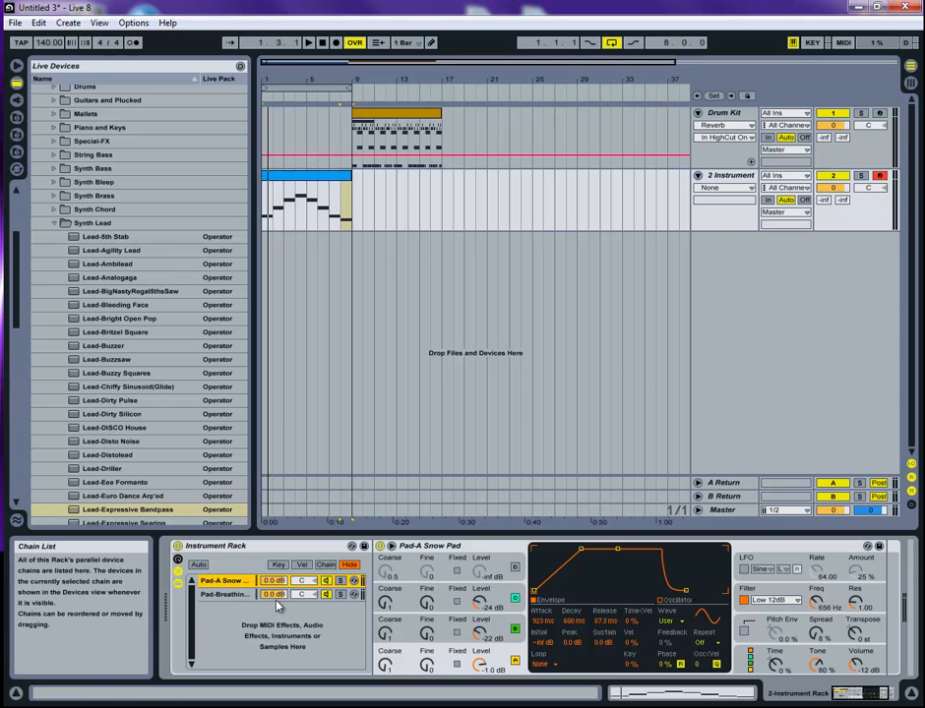
- Open the second track's MIDI clip for editing and delete all of its notes
click(294, 187)
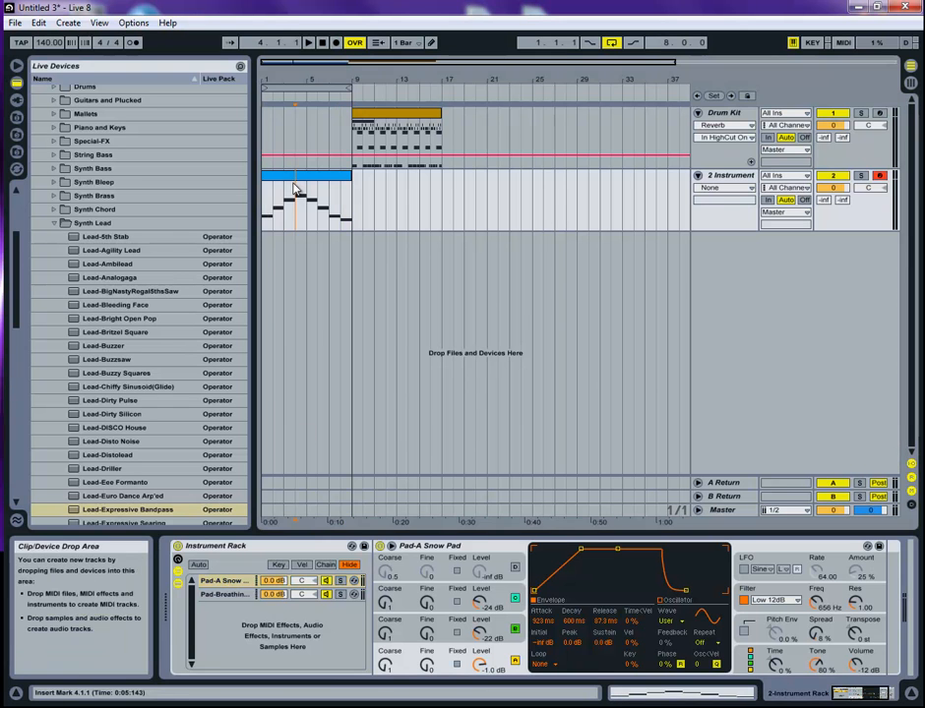
double_click(296, 177)
mouse_move(519, 457)
mouse_down()
mouse_move(519, 537)
mouse_move(516, 386)
mouse_up()
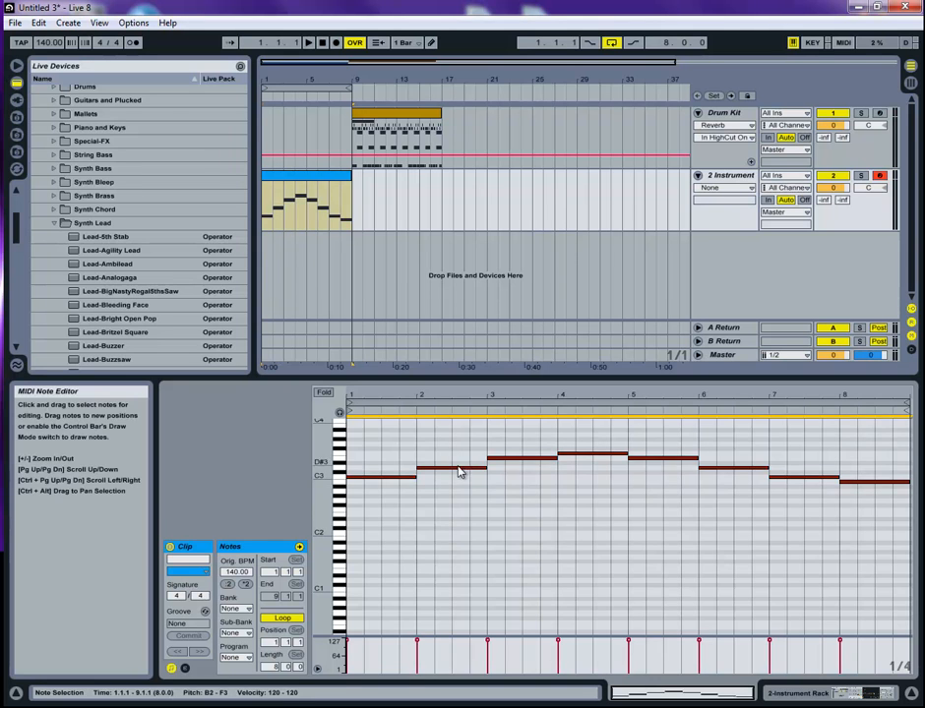
key(Delete)
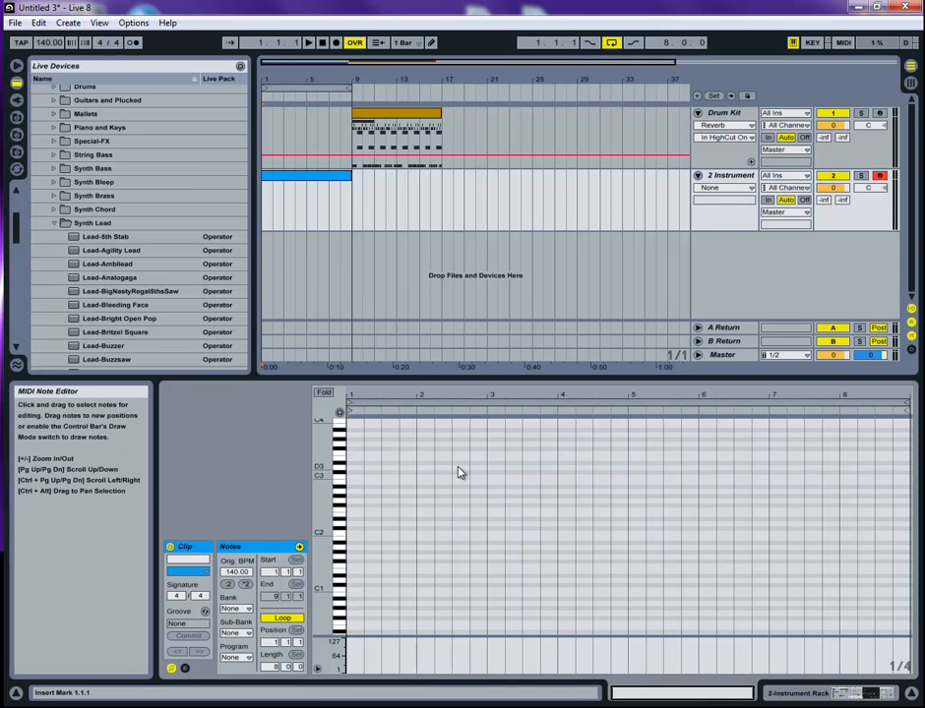
- Draw a one-bar C2 note at the start of the clip and play it
double_click(357, 538)
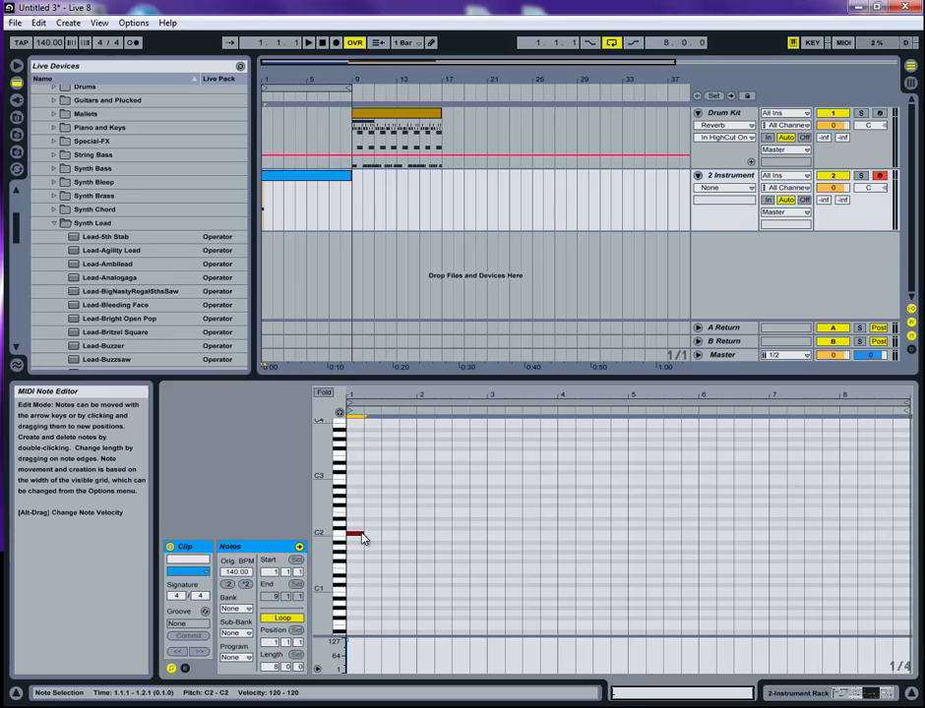
drag(366, 536, 418, 538)
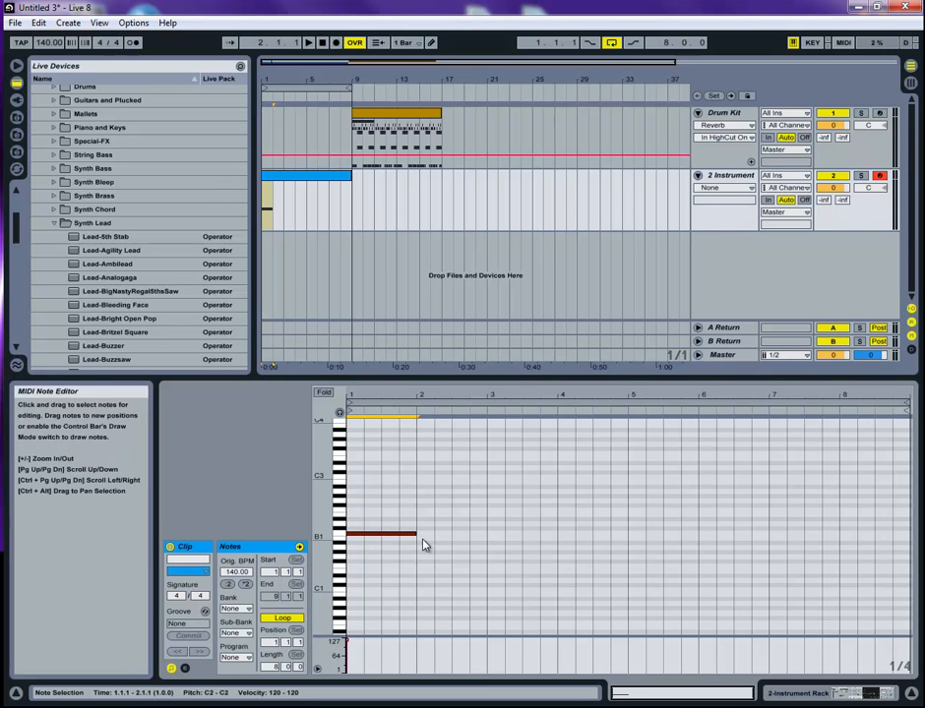
key(space)
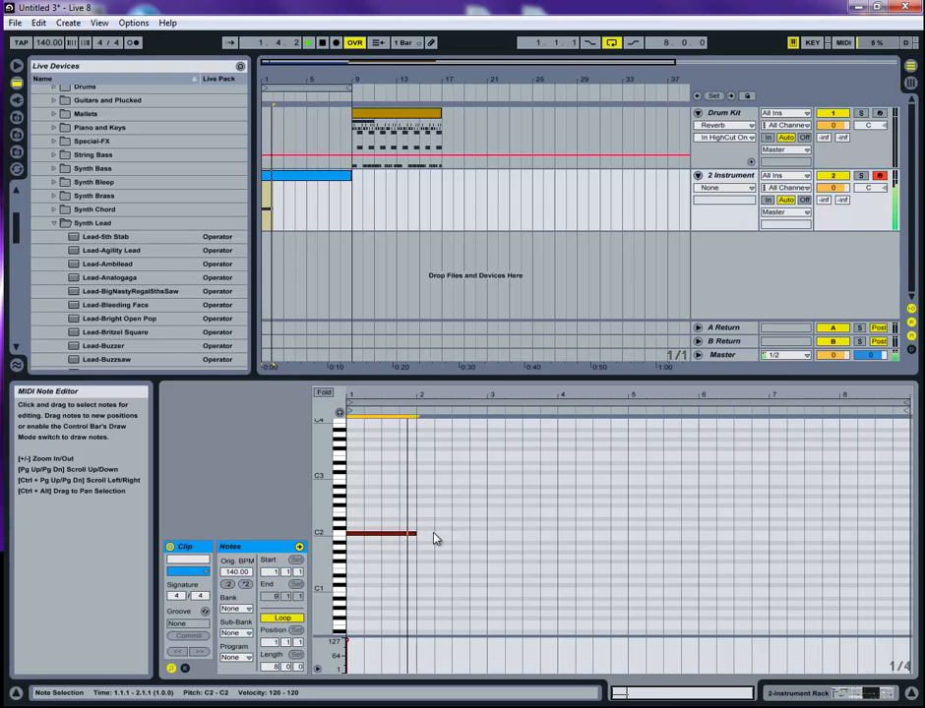
- Lengthen the C2 note to 2.3.1, add a half-bar F2 note right after it, and play the clip
drag(415, 536, 491, 510)
key(space)
double_click(460, 526)
key(space)
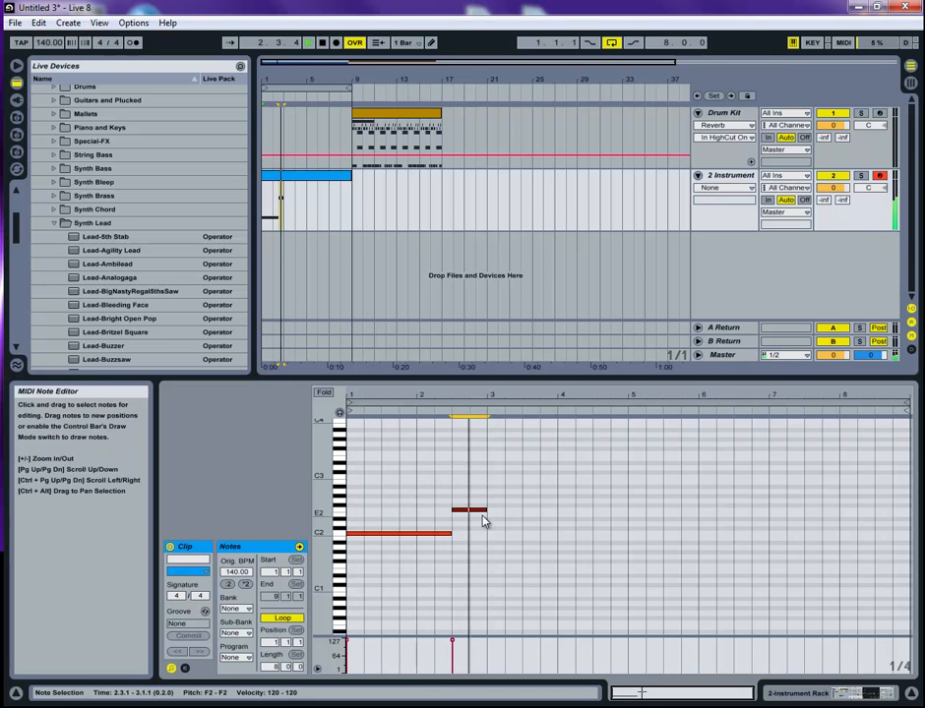
key(space)
- Lower the second note to D#2, add a half-bar D2 note at the start of bar 3, and listen to the phrase
drag(473, 511, 502, 526)
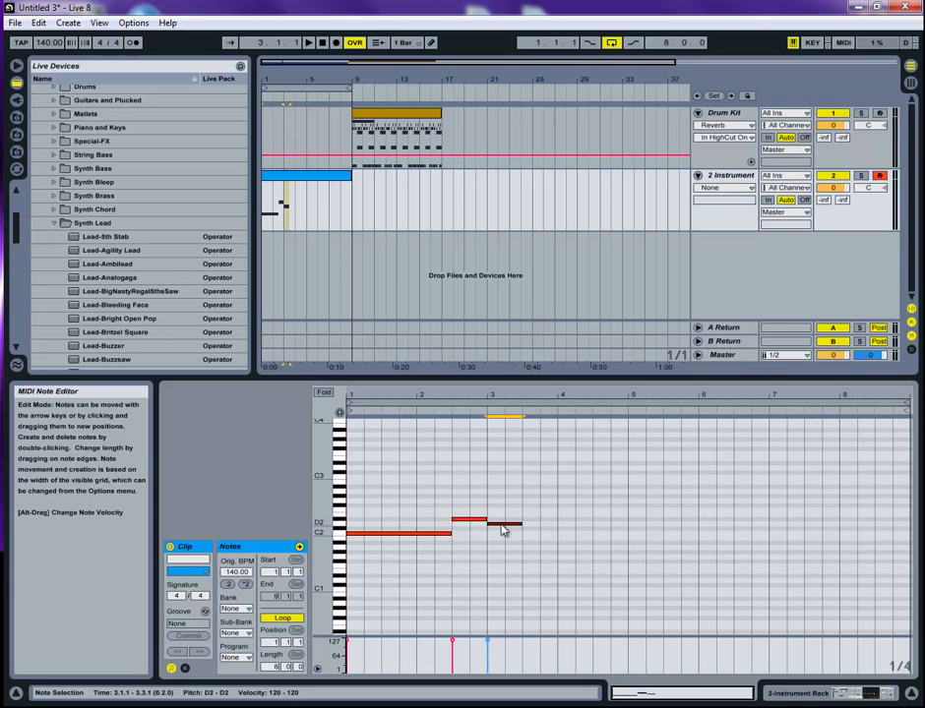
key(space)
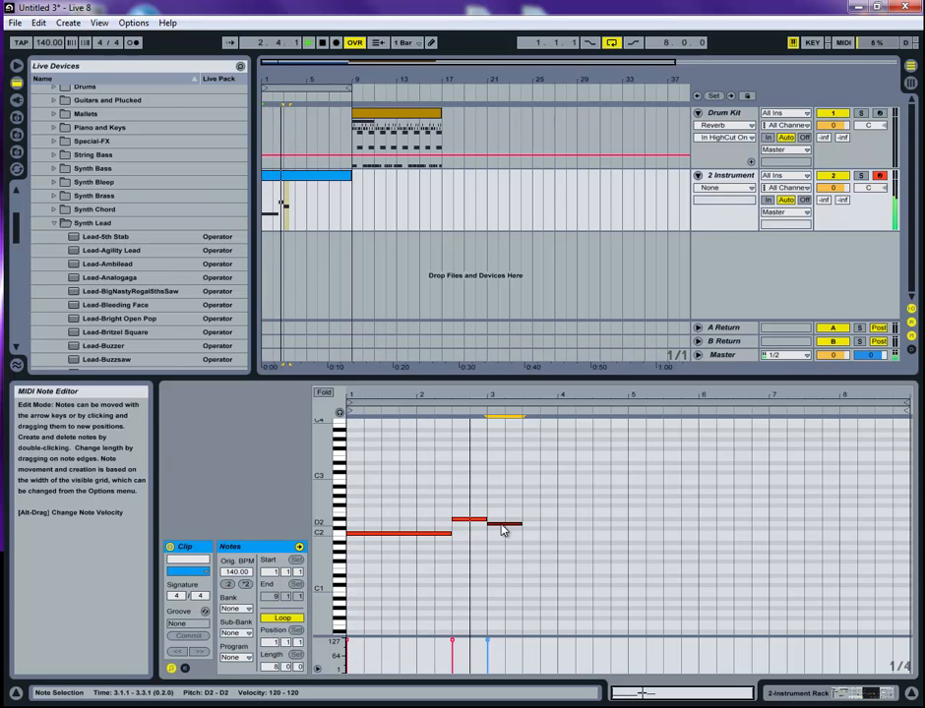
click(597, 559)
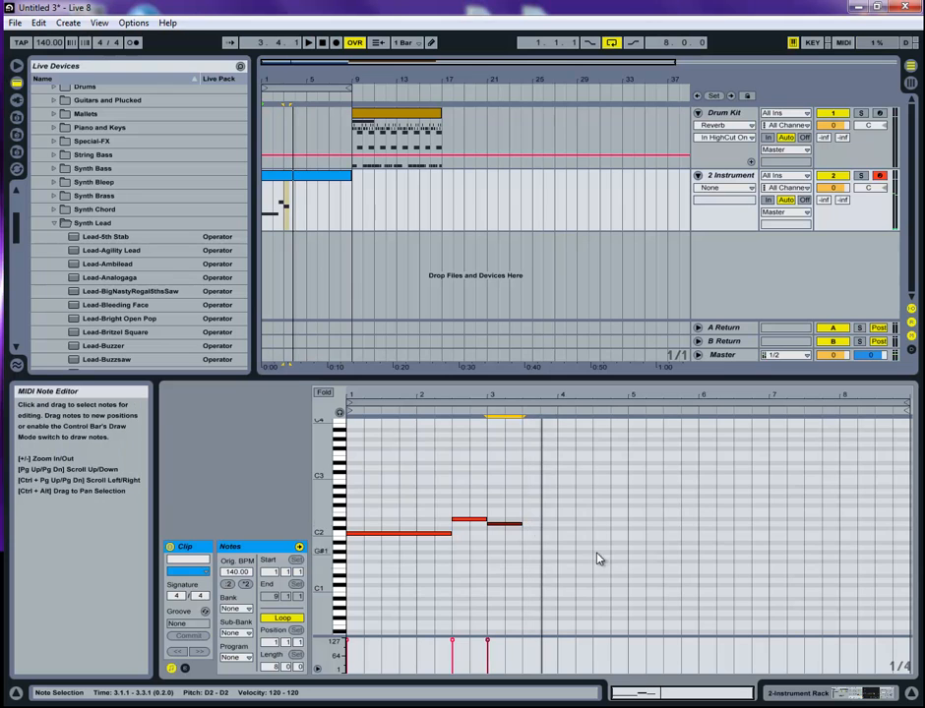
- Lengthen the D2 note to fill bar 3 and add a one-bar B1 note in bar 4
drag(523, 524, 557, 524)
double_click(591, 538)
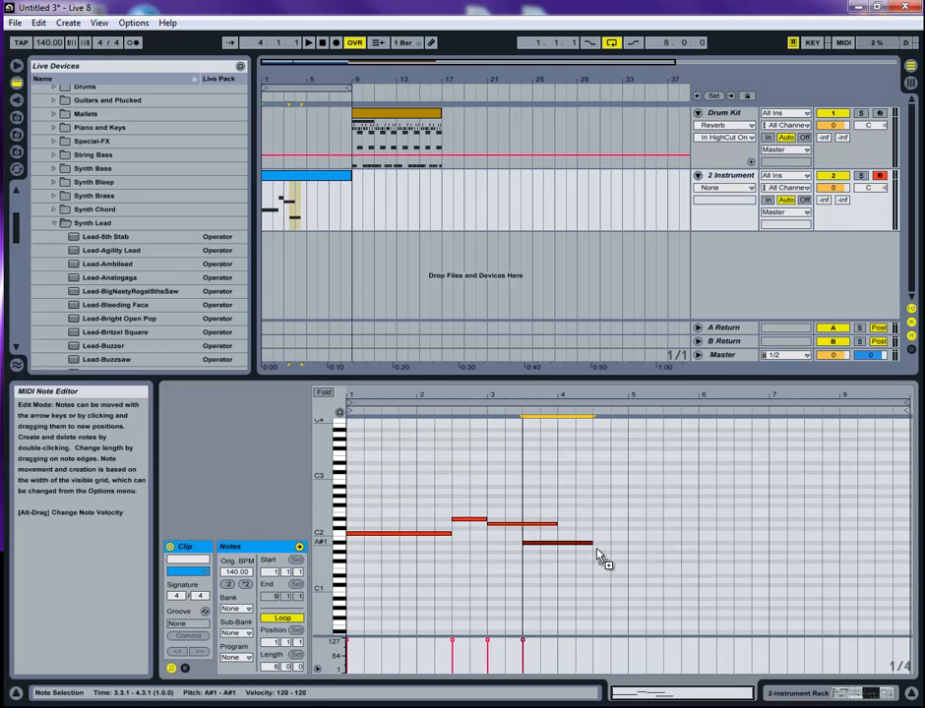
key(space)
click(644, 553)
- Copy the whole four-note phrase one octave up and one octave down, playing the clip to check each layer
drag(625, 572, 308, 475)
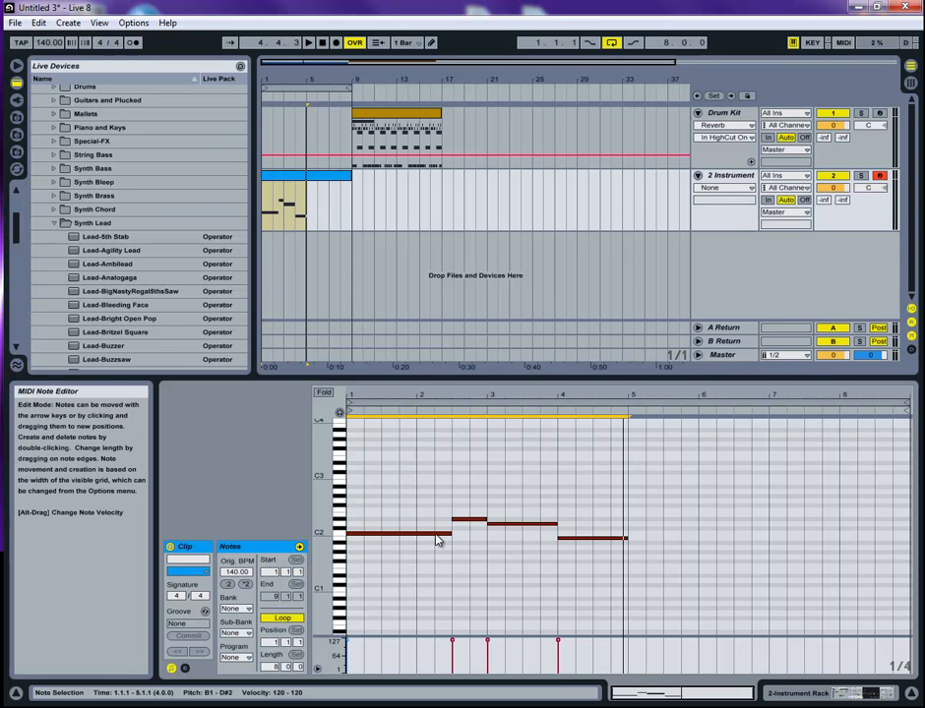
key(space)
drag(382, 499, 471, 566)
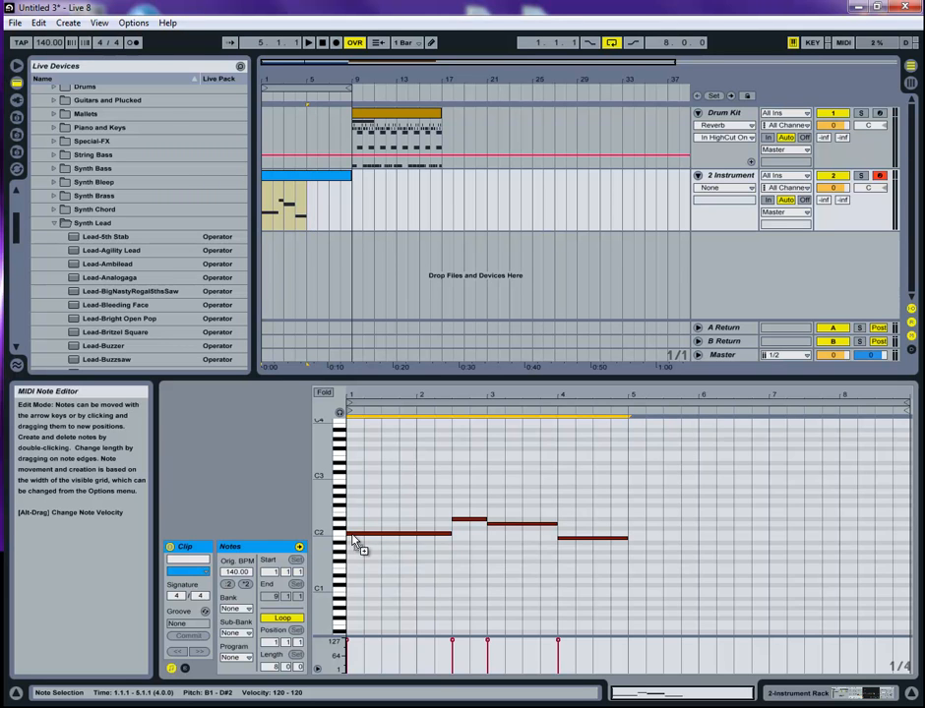
drag(357, 540, 360, 478)
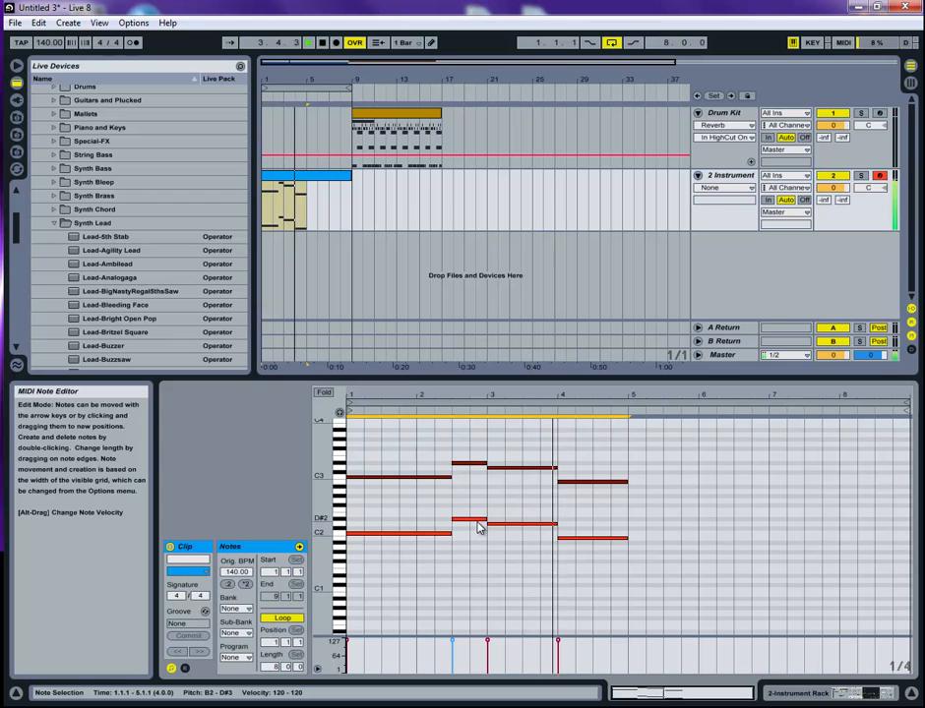
key(space)
drag(398, 481, 390, 592)
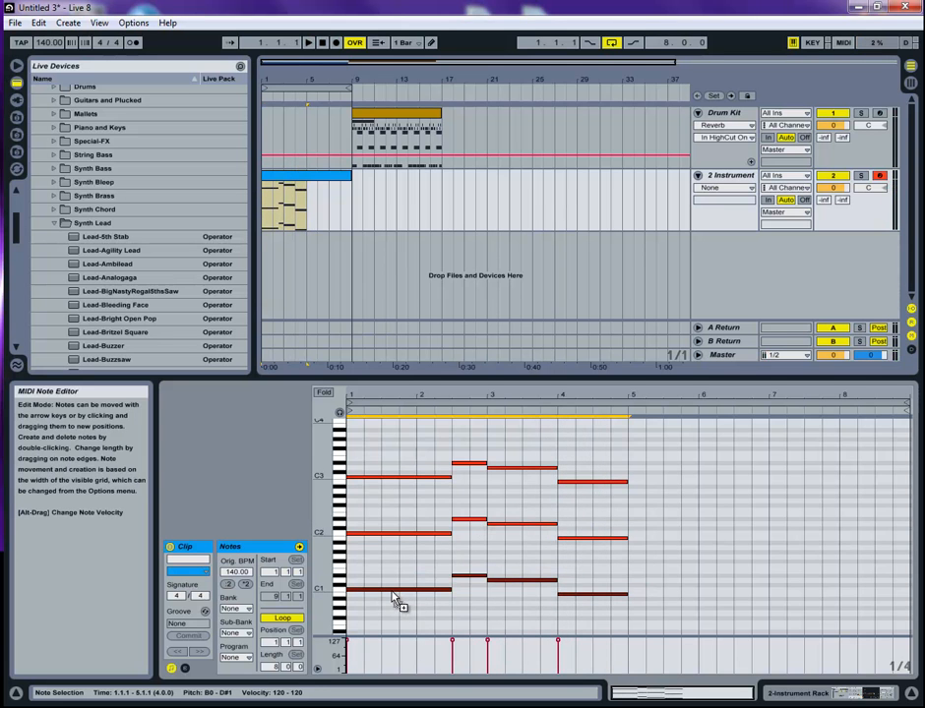
key(space)
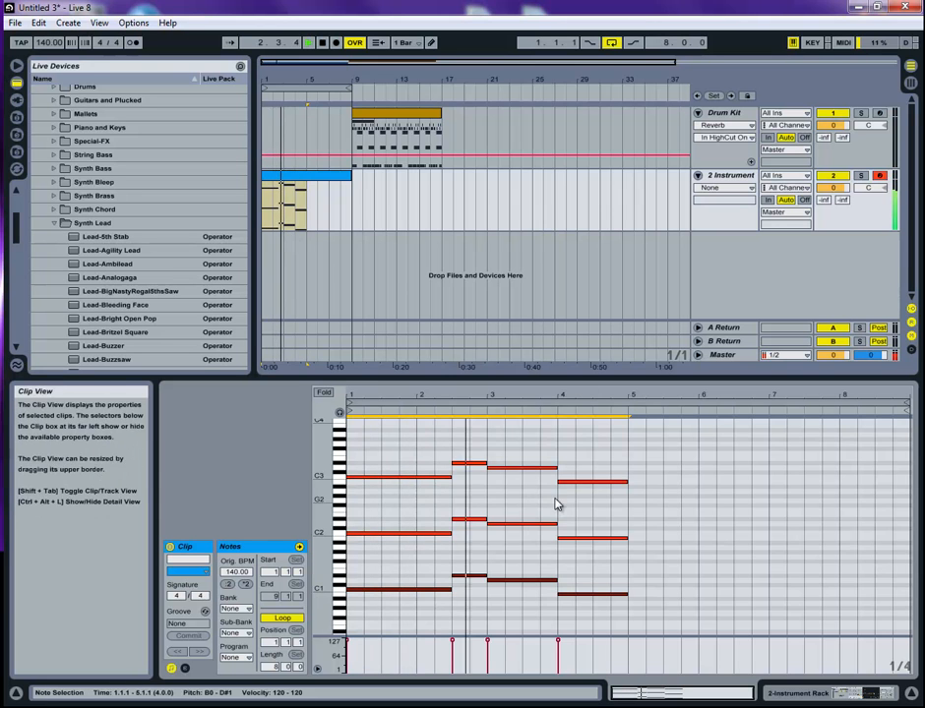
- Shorten the volume envelope attack of Pad-A Snow Pad to 3.68 ms and play the clip
click(805, 696)
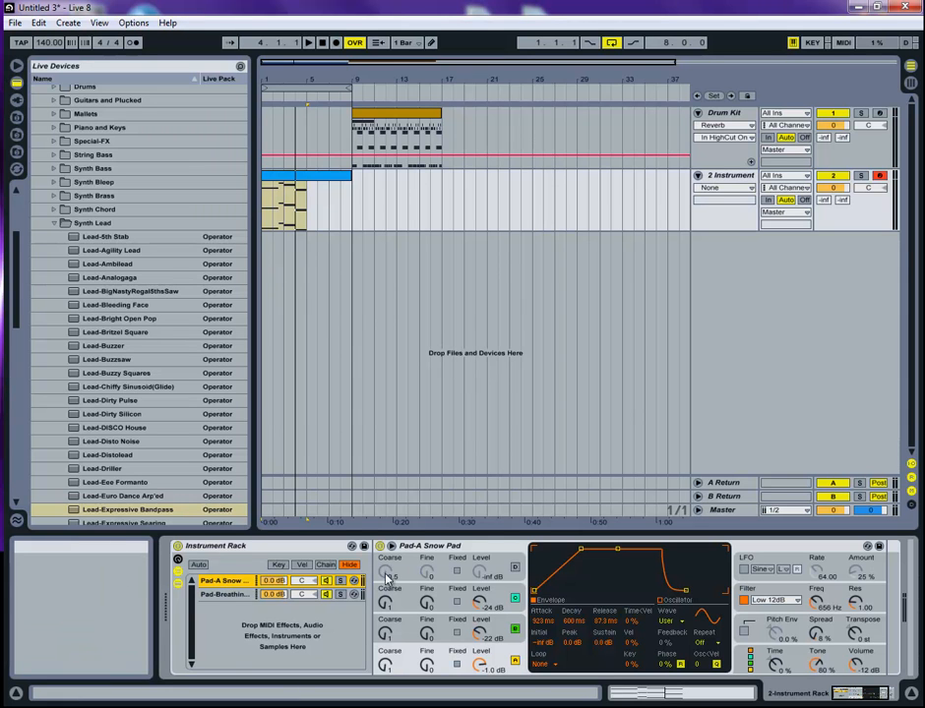
drag(582, 553, 553, 554)
key(space)
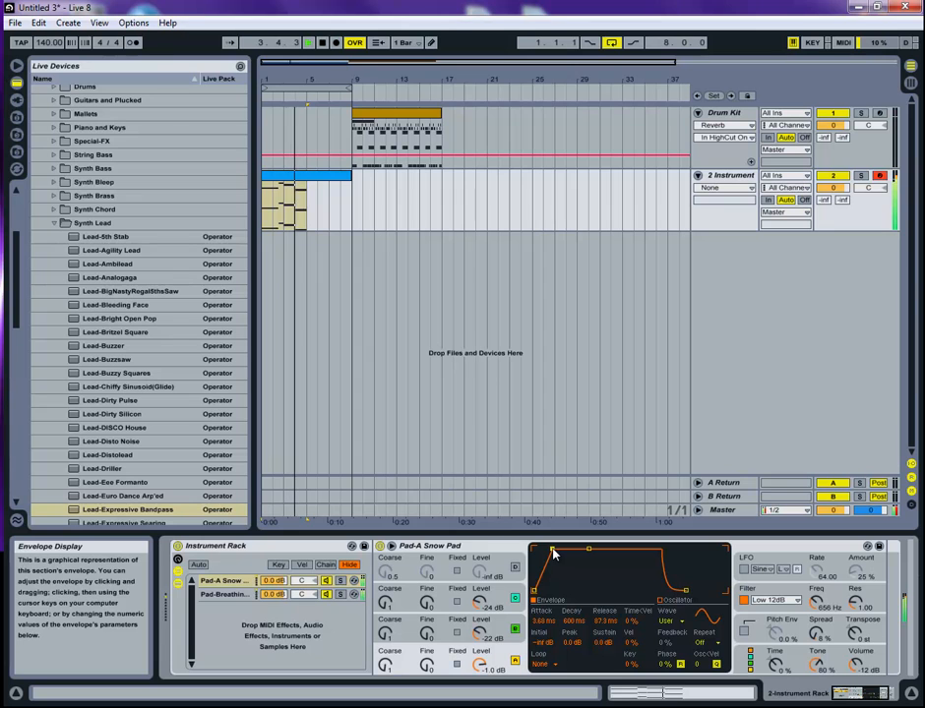
- Set the volume envelope release of Pad-A Snow Pad to 2.10 s and listen to the result
click(608, 627)
key(space)
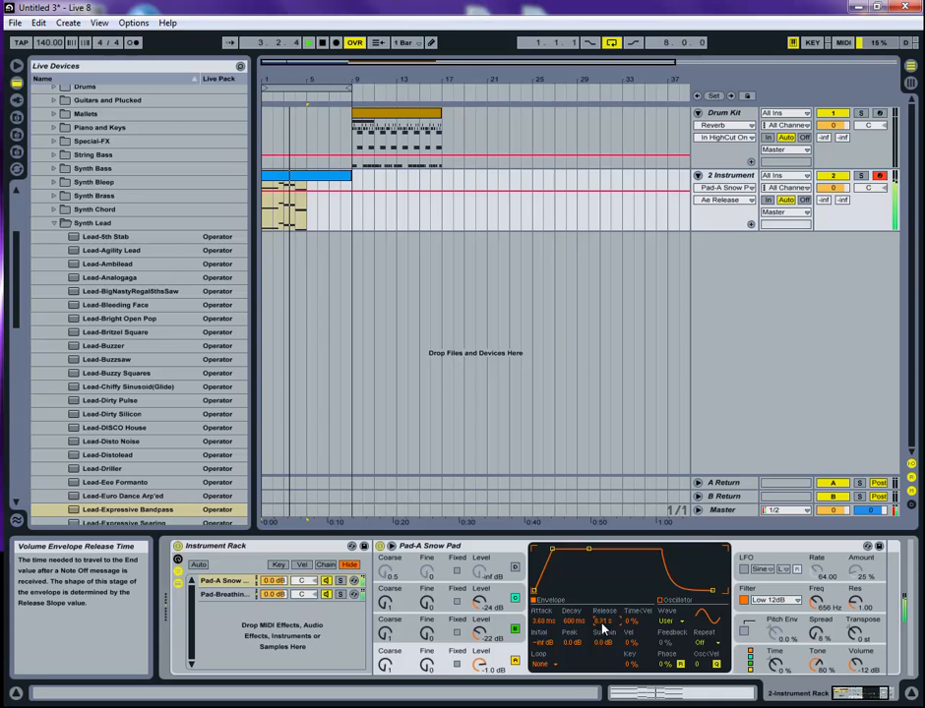
drag(603, 630, 603, 630)
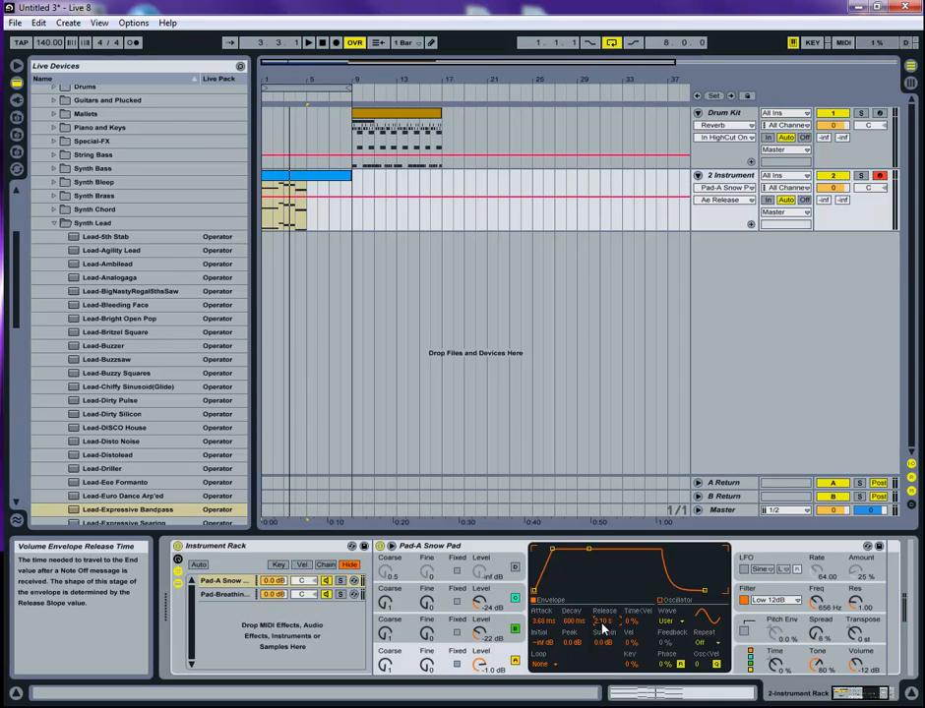
key(space)
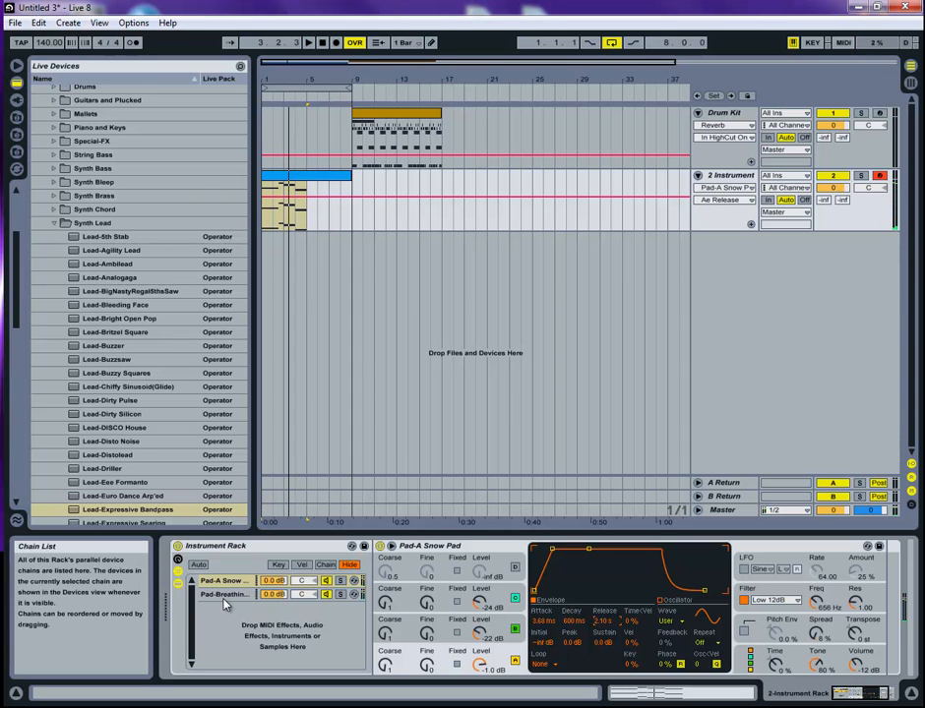
- Set the volume envelope release of the Pad-Breathing Life chain to 104 ms and play the clip
click(224, 599)
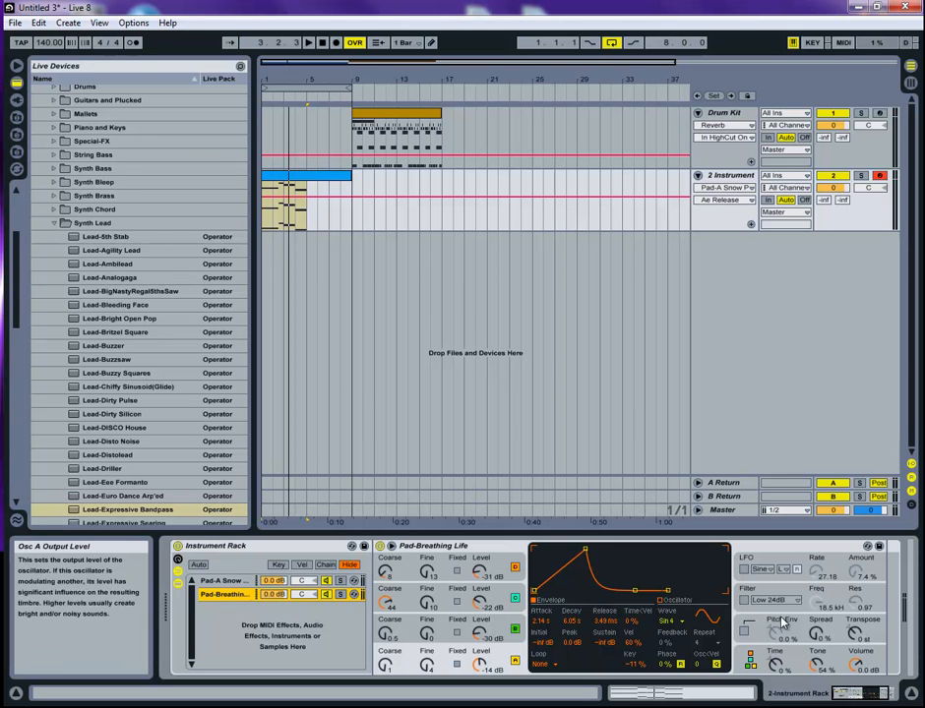
drag(607, 629, 607, 542)
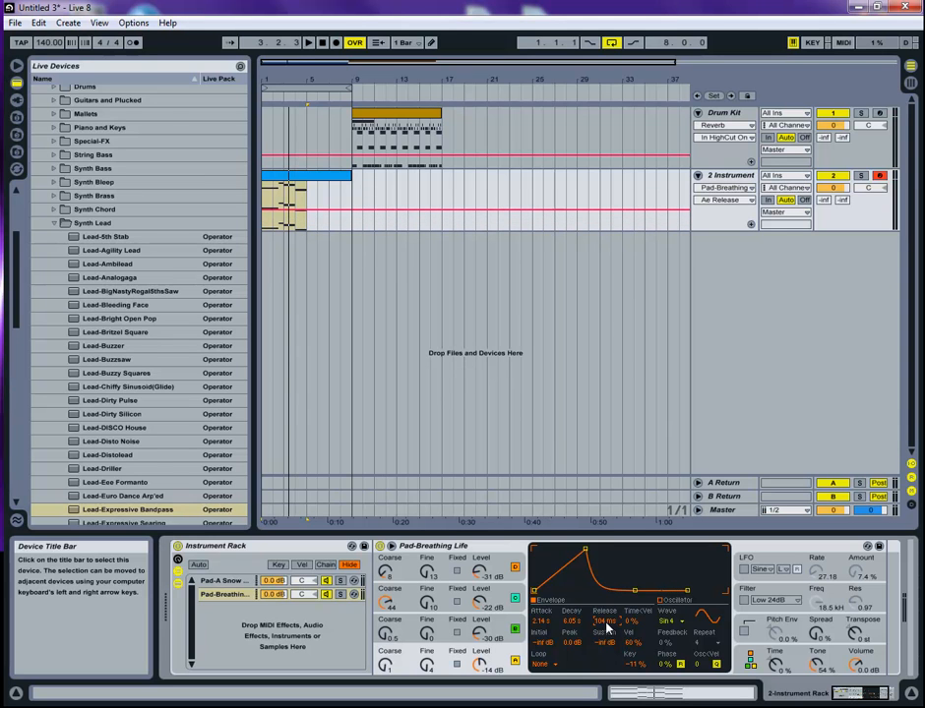
key(space)
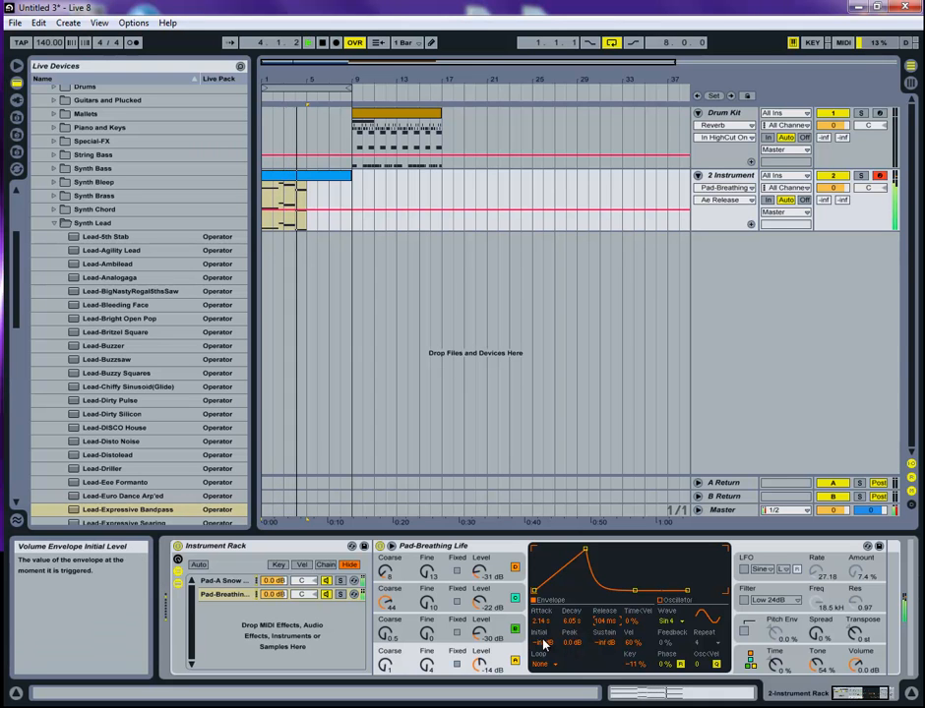
key(space)
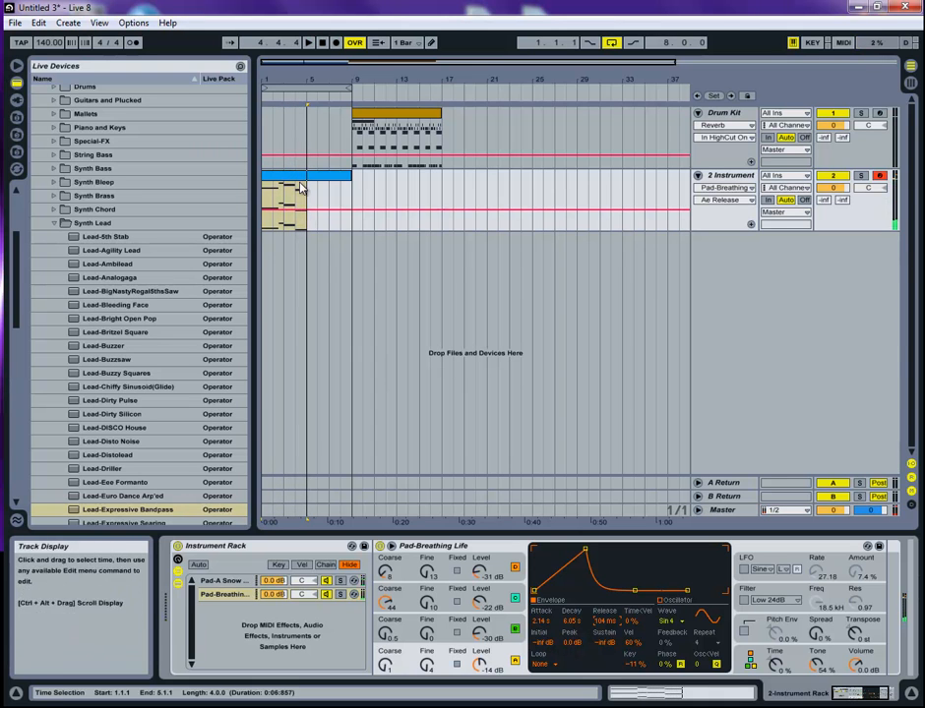
- Reopen the second track's clip, duplicate the three-octave phrase into bars 5 to 8, and select the notes in bar 8
click(299, 177)
double_click(299, 177)
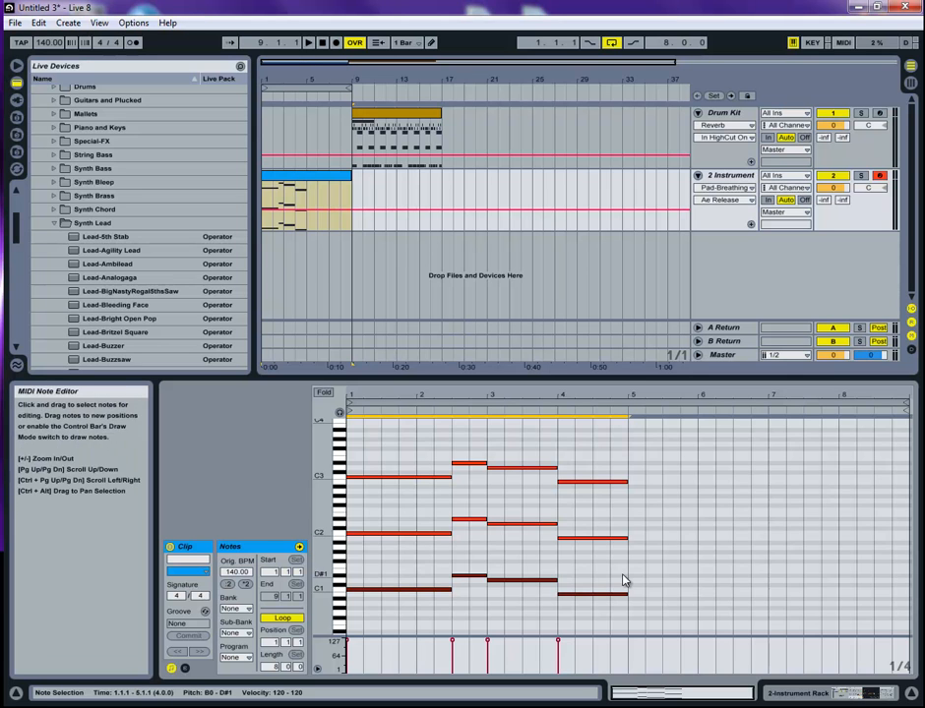
click(558, 625)
drag(588, 613, 675, 486)
drag(855, 439, 920, 638)
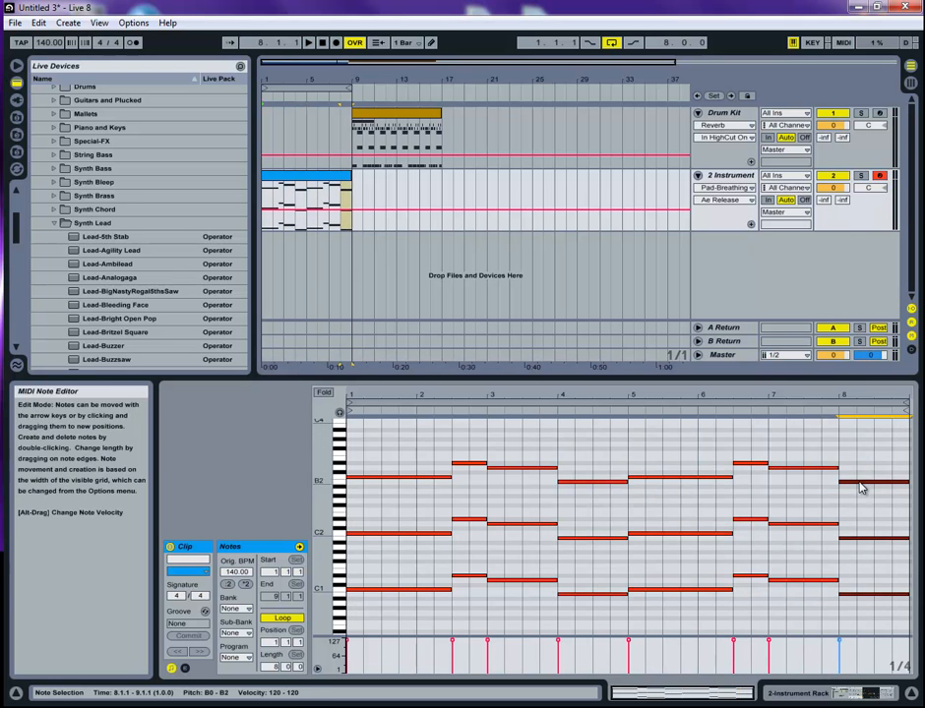
- Move the three bar 8 notes up about six semitones and play the phrase to listen to the new ending
drag(860, 483, 862, 457)
click(829, 411)
key(space)
click(731, 411)
key(space)
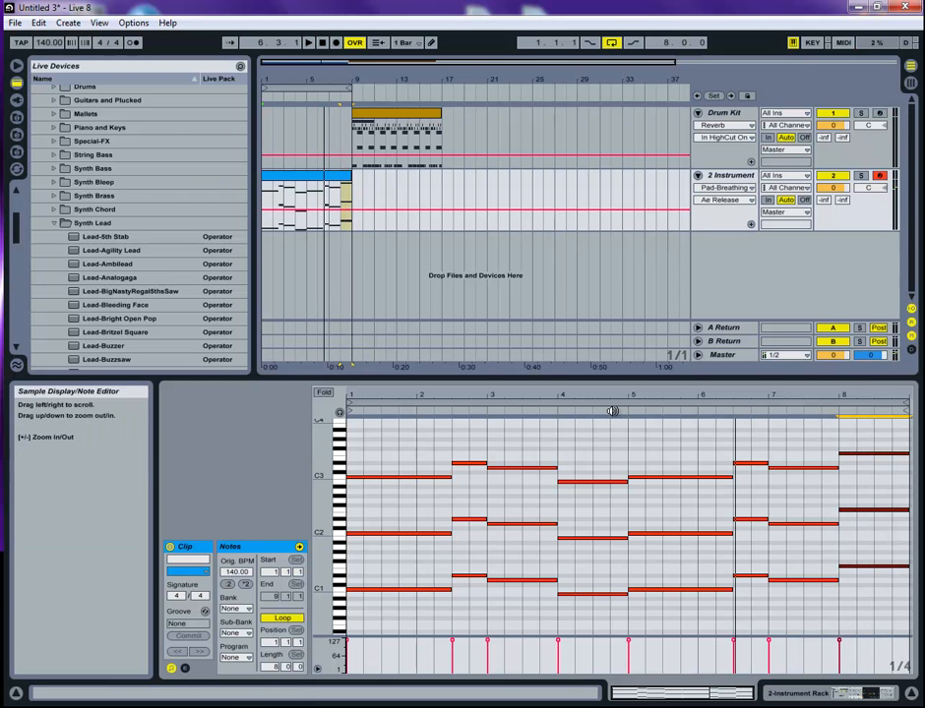
click(415, 417)
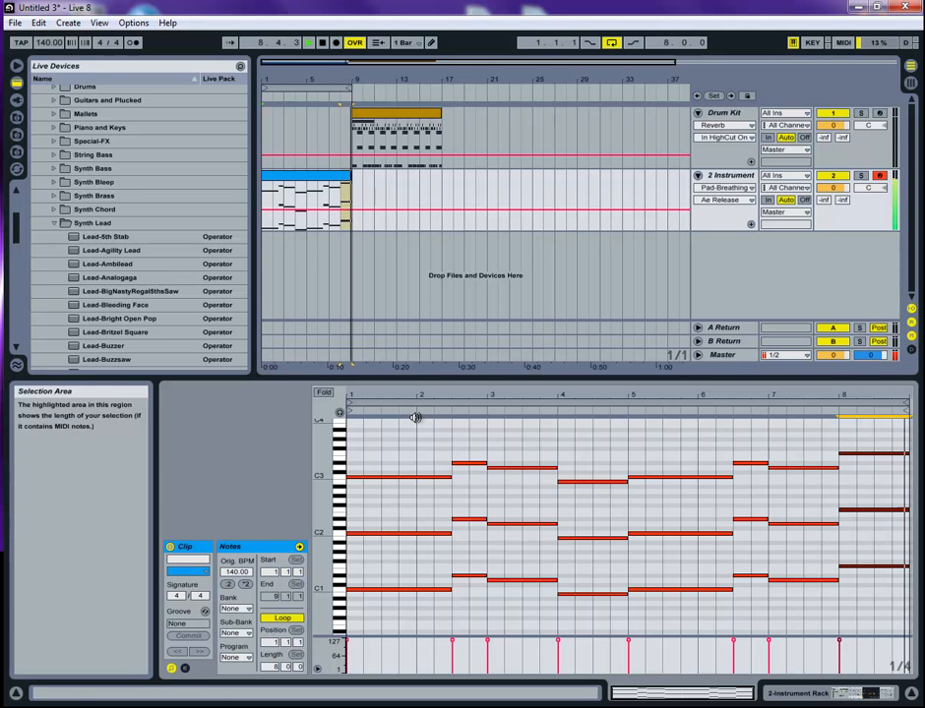
key(space)
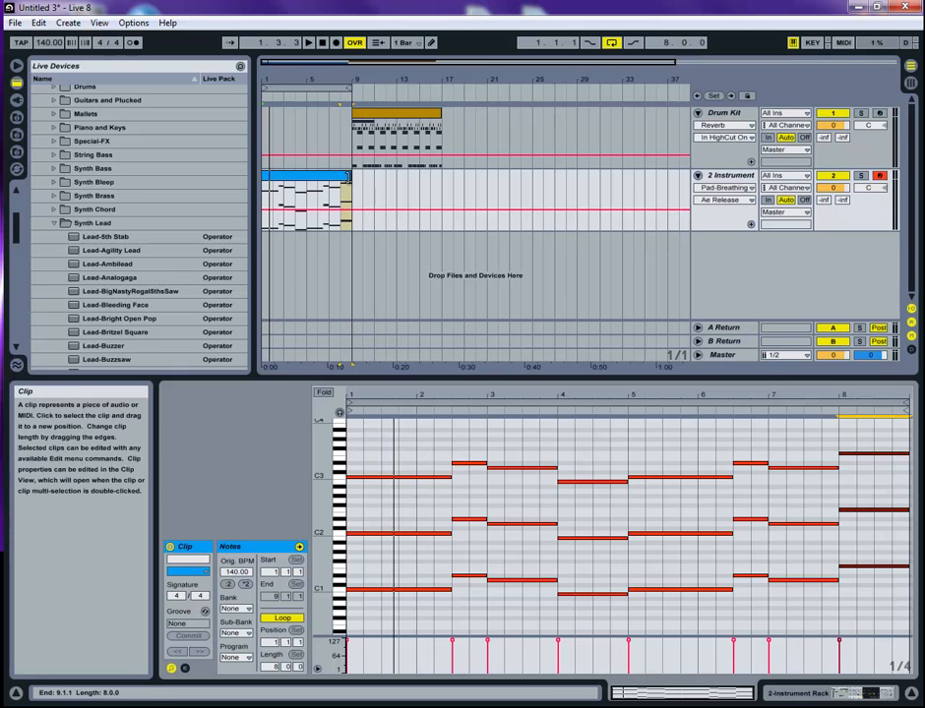
- Rename the second track Pads and extend its looped clip to end at bar 33
click(745, 178)
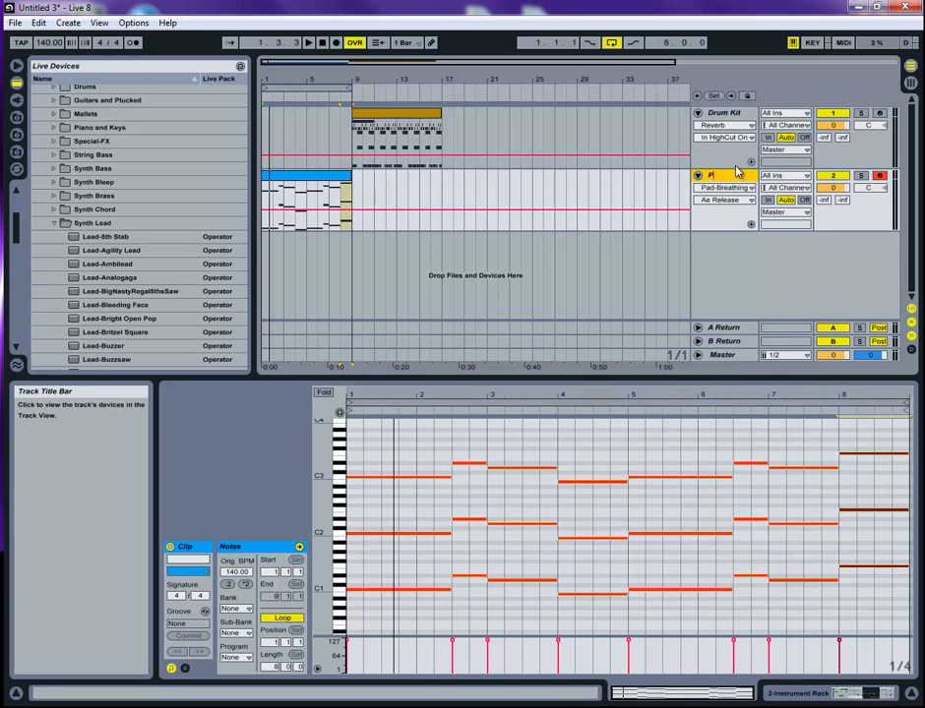
key(Return)
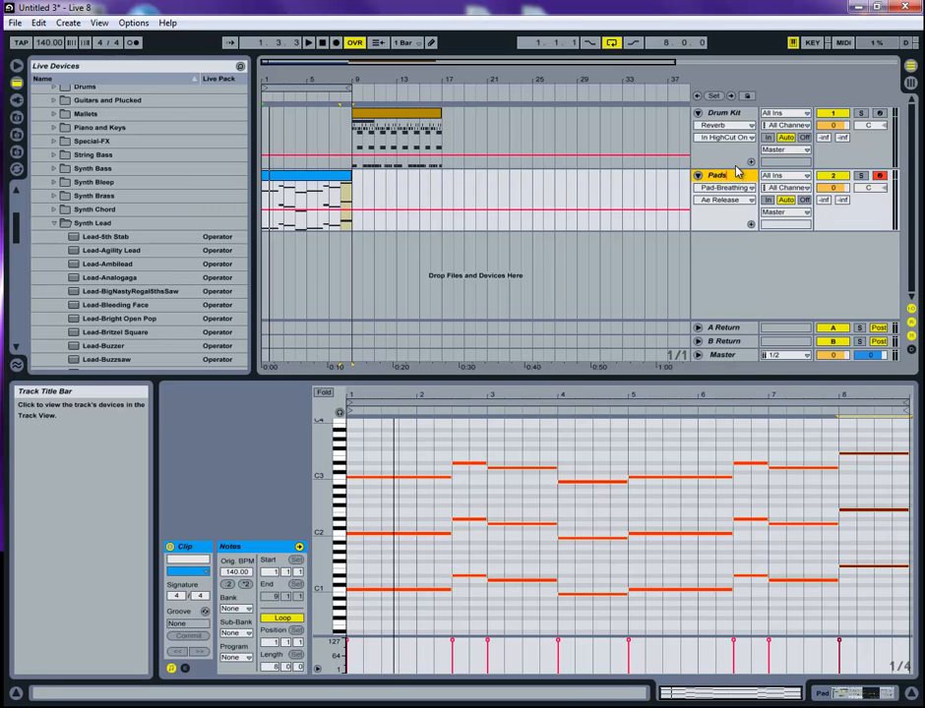
click(328, 180)
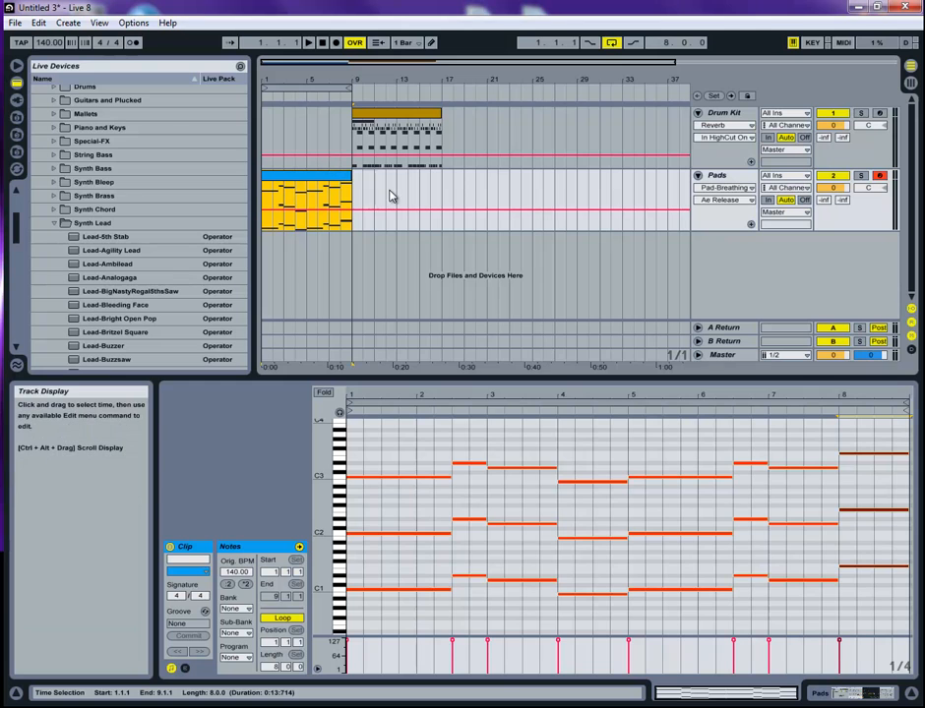
drag(350, 175, 646, 197)
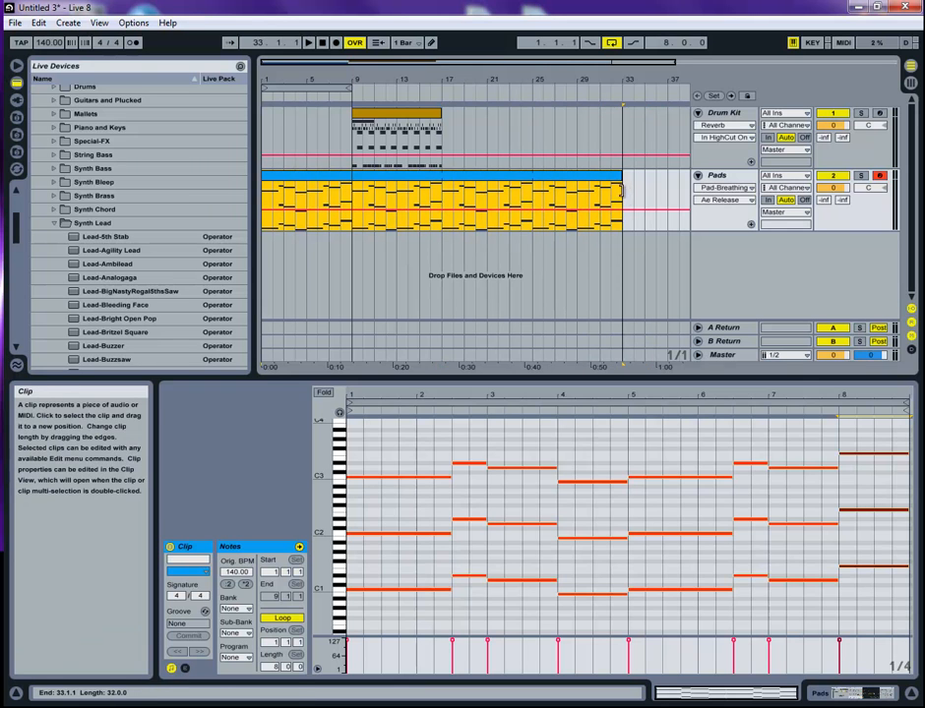
- Extend the Drum Kit clip to bar 33, turn off arrangement looping, and play both tracks from the start
click(438, 116)
drag(440, 116, 621, 125)
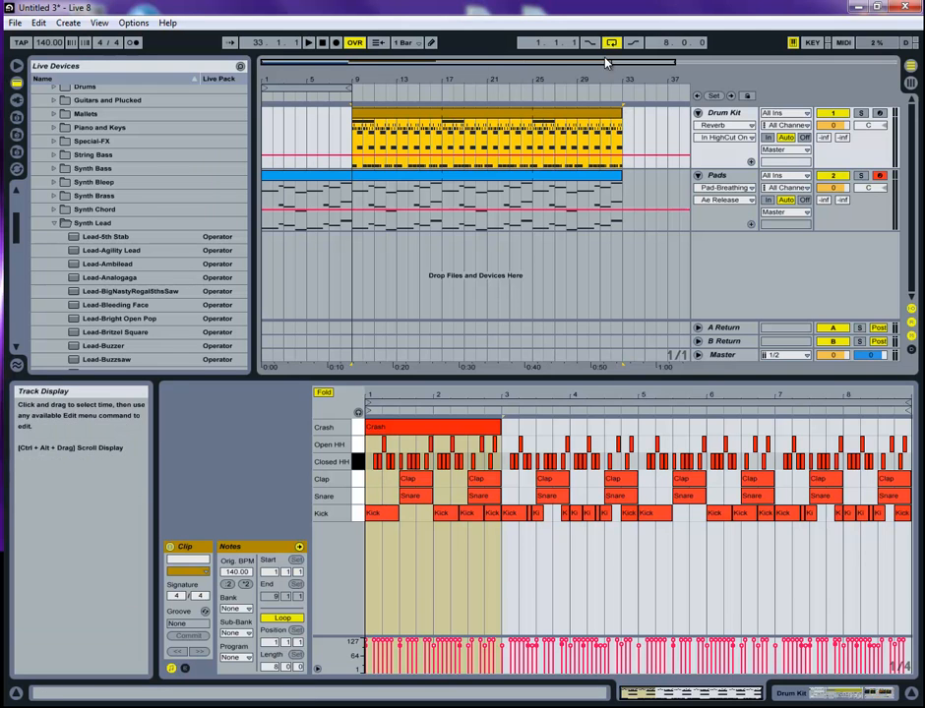
click(275, 187)
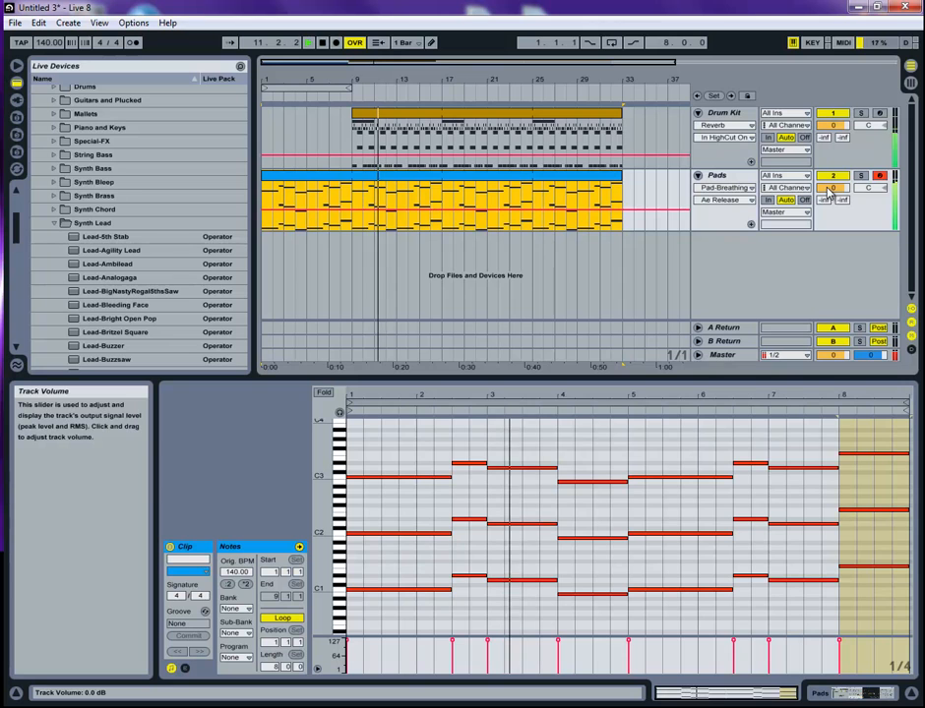
key(space)
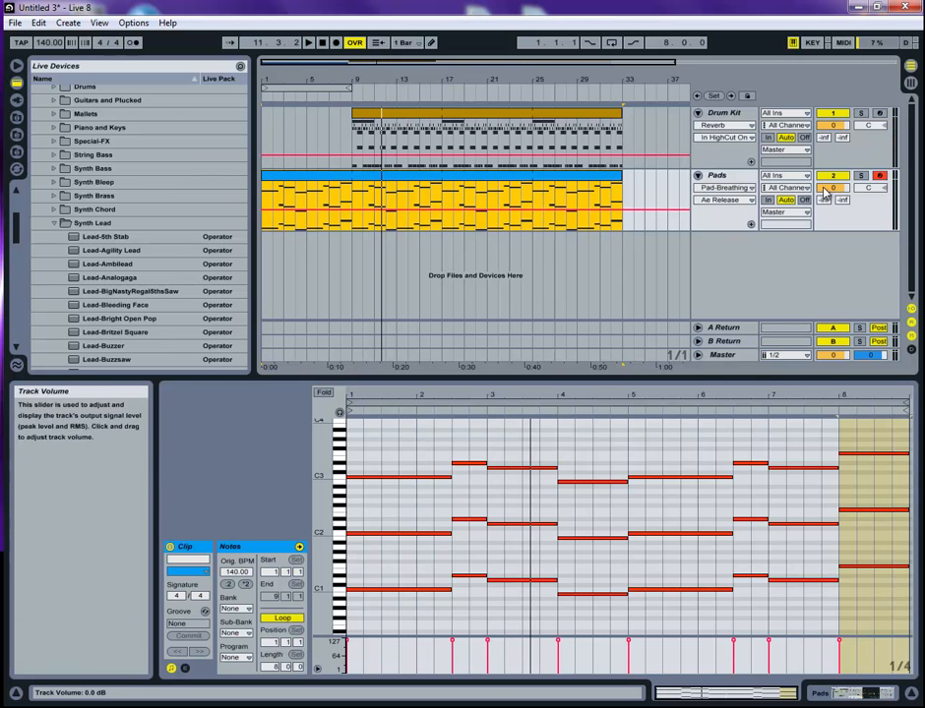
- Lower the Pads track volume in stages to -10 dB while playing it against the drums from bar 9
click(833, 189)
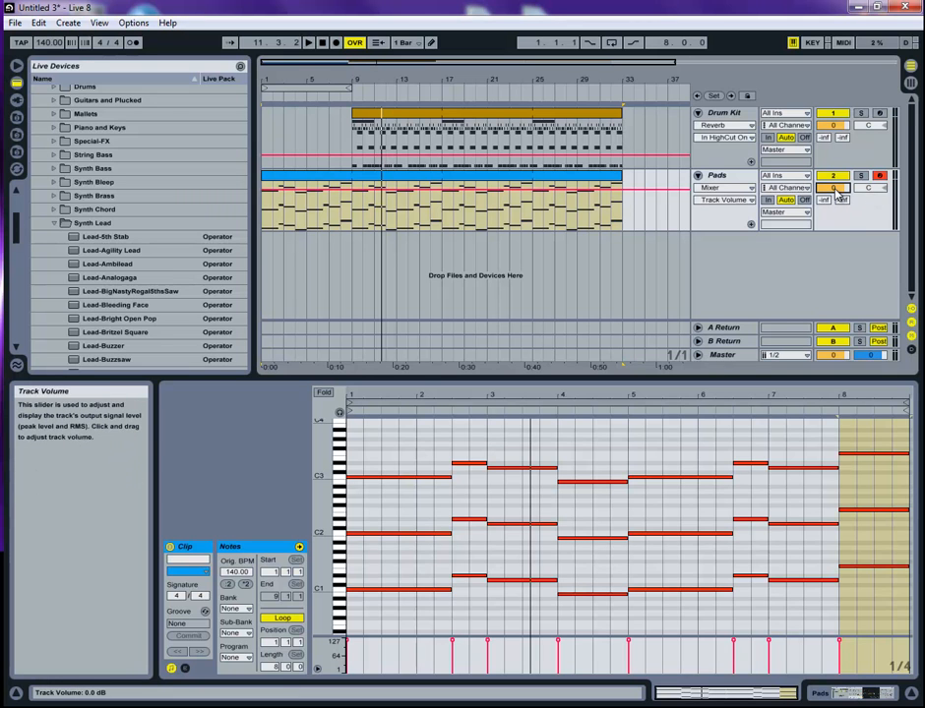
drag(839, 193, 840, 198)
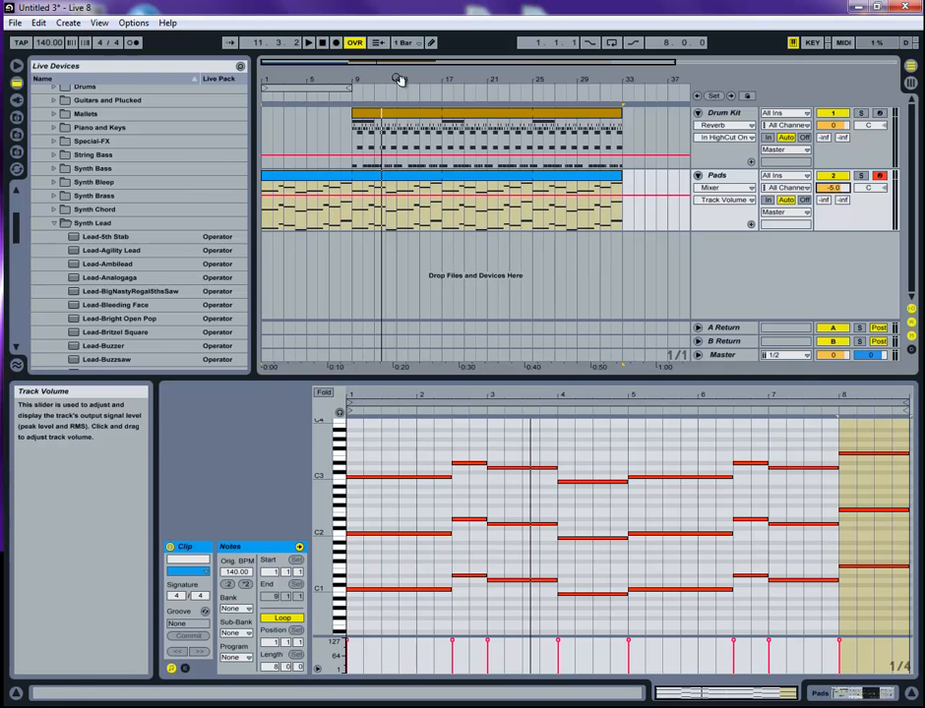
click(356, 143)
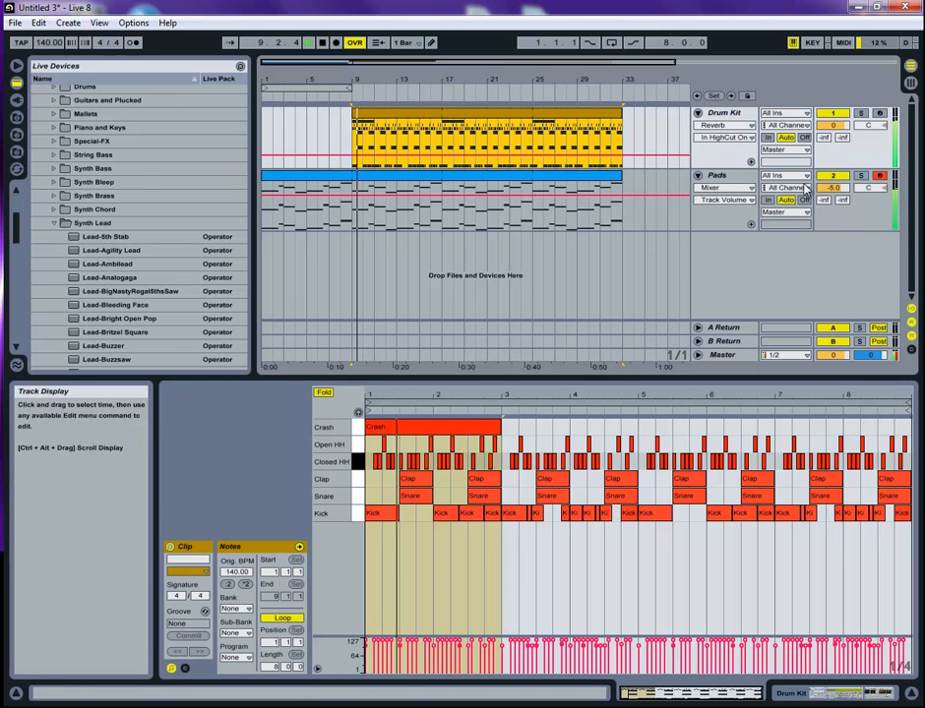
click(840, 191)
key(space)
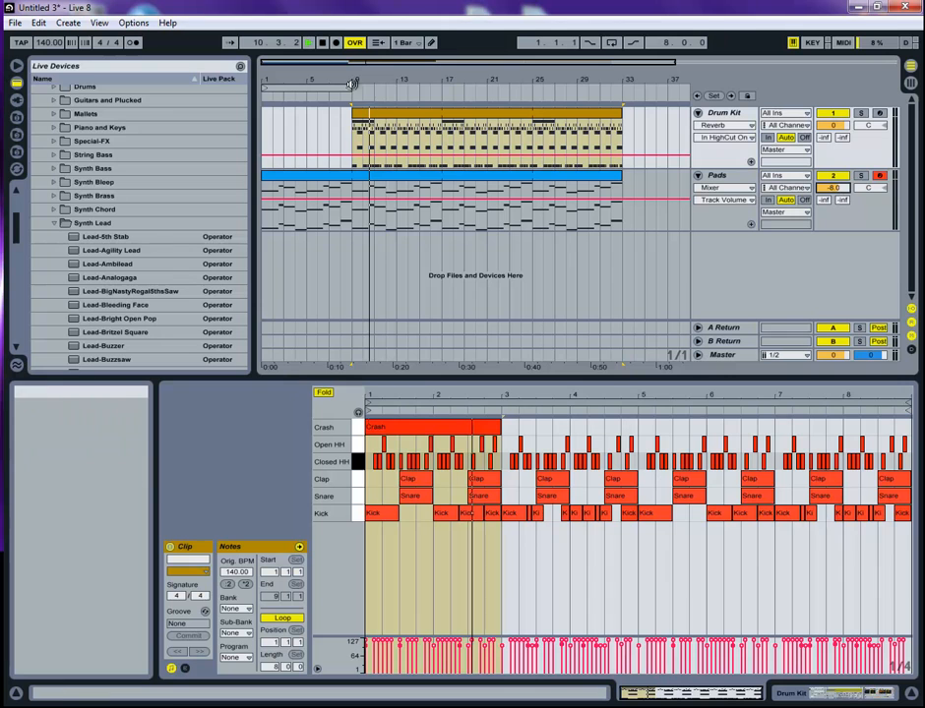
click(374, 126)
key(space)
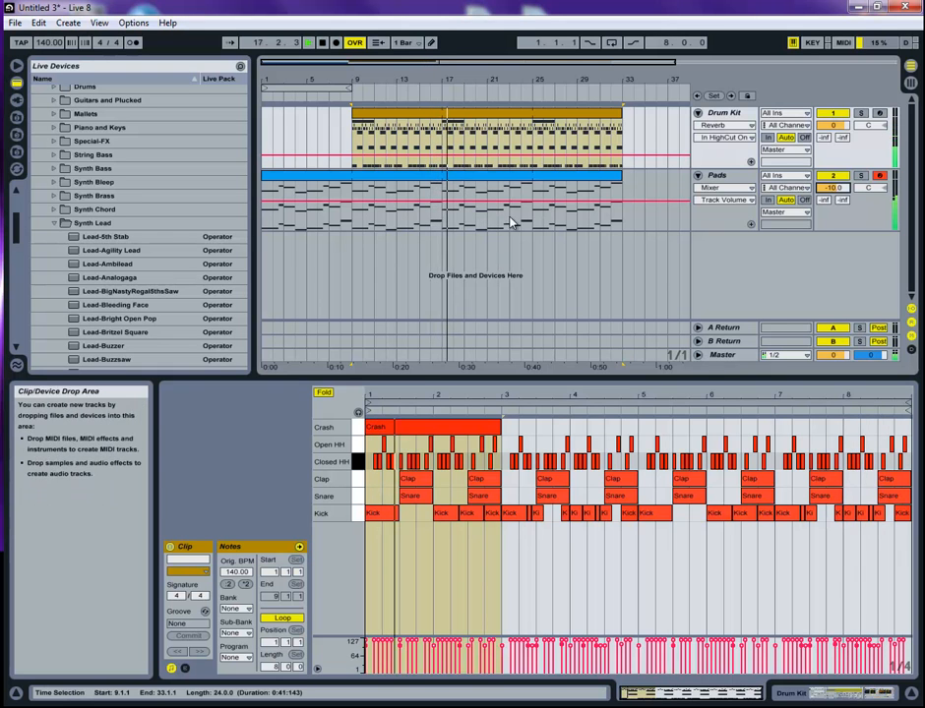
- Stop playback and shorten both the Pads and Drum Kit clips to end at bar 25
click(618, 177)
key(space)
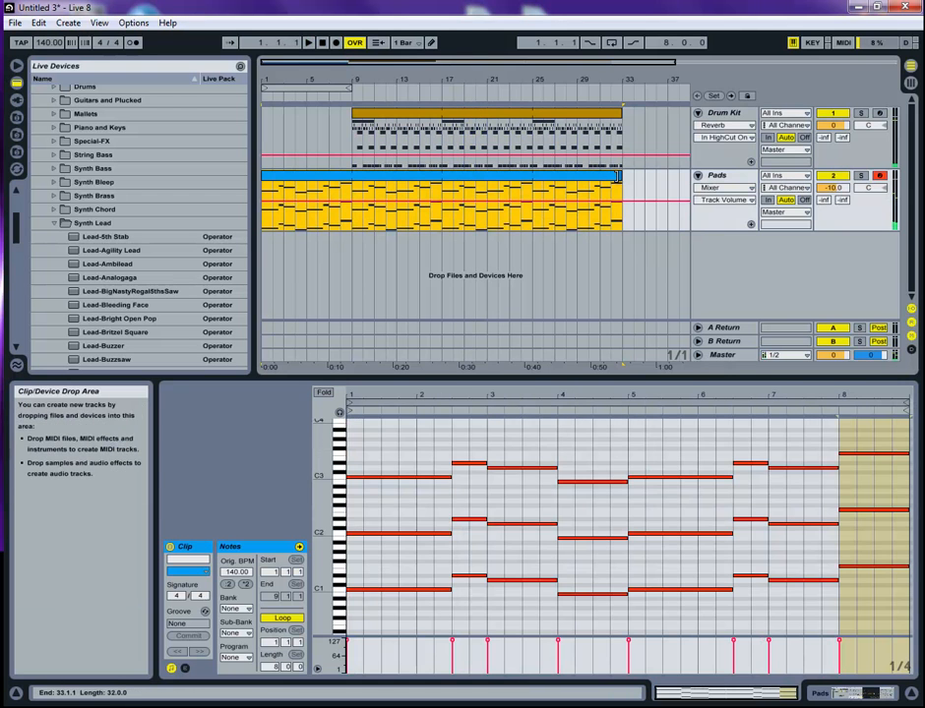
drag(618, 177, 532, 177)
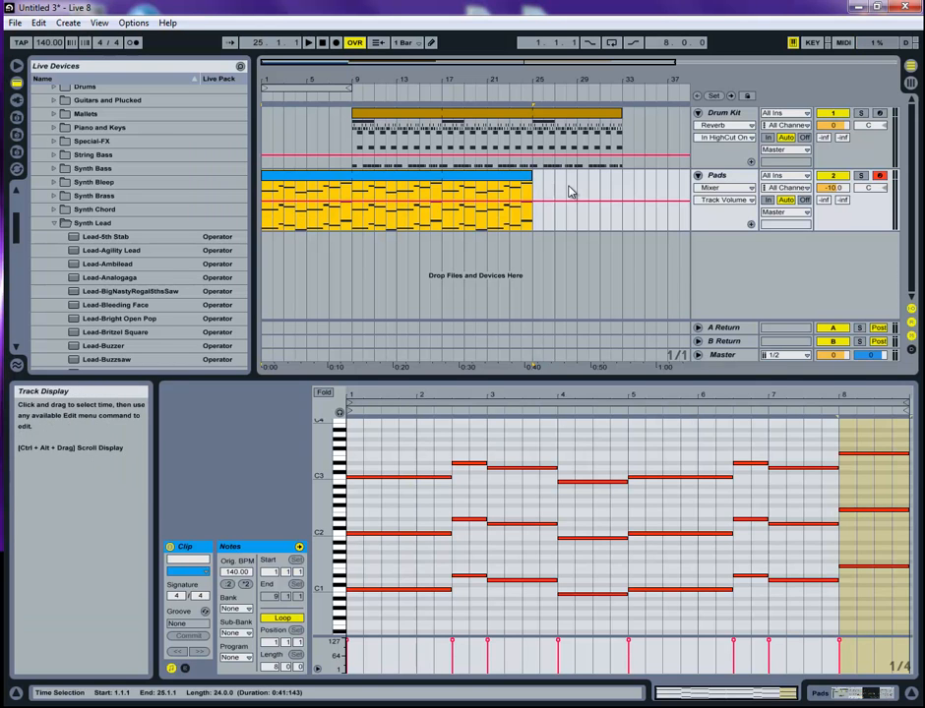
drag(618, 130, 529, 120)
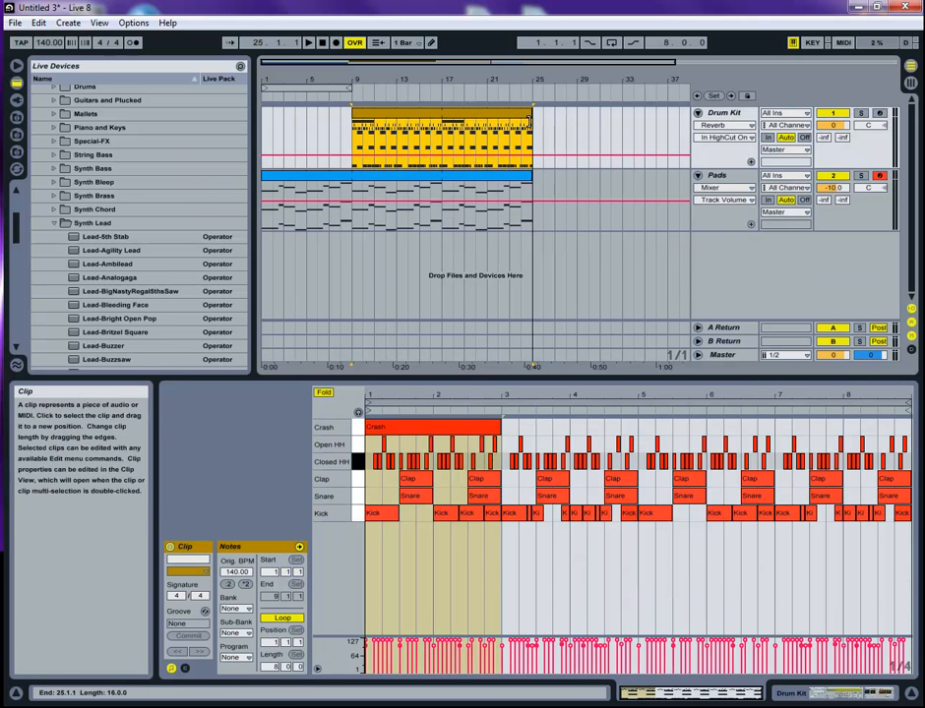
click(535, 128)
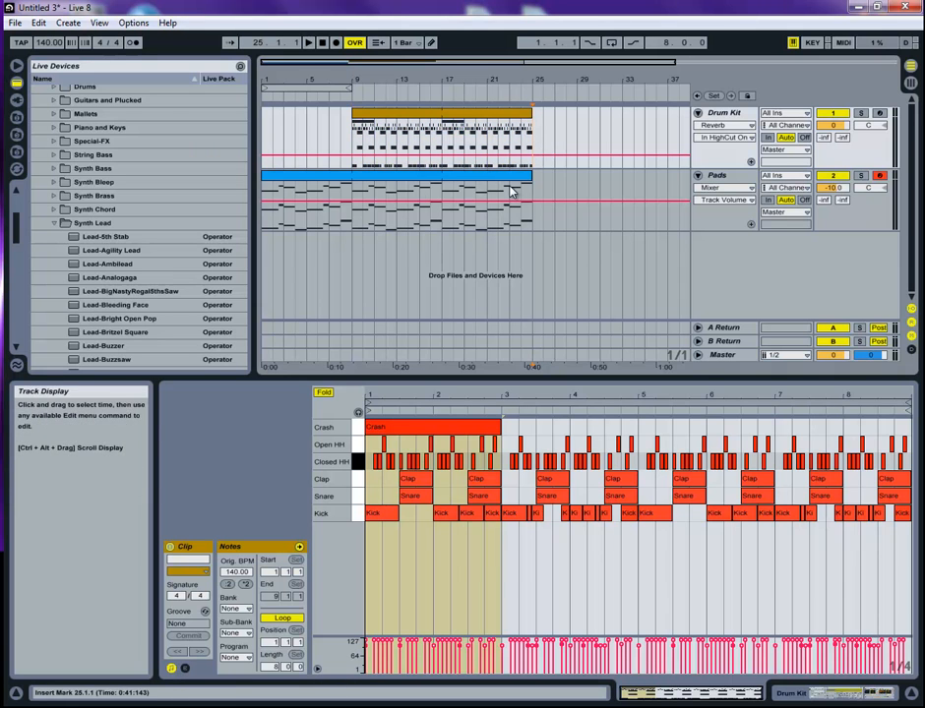
- Split the Drum Kit clip at bar 21 so that its last four bars form a separate clip
click(314, 181)
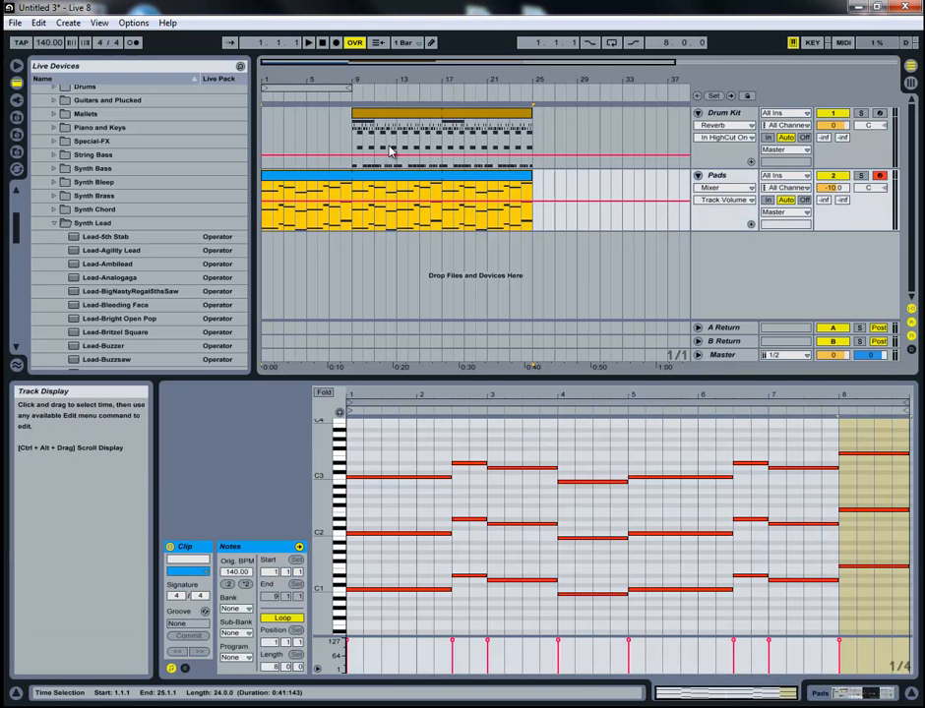
click(427, 123)
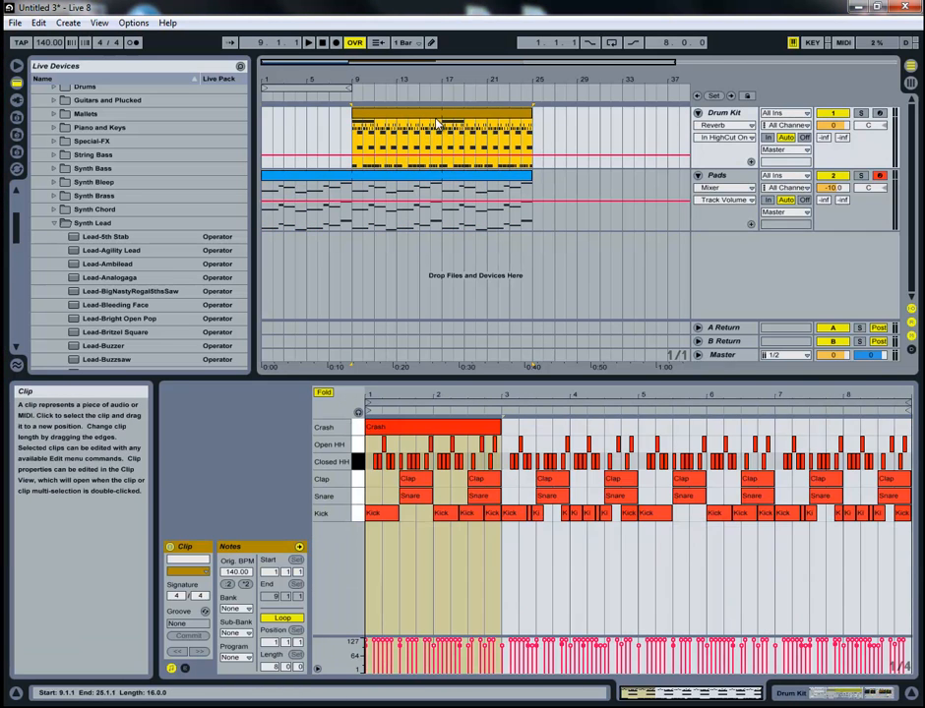
click(534, 132)
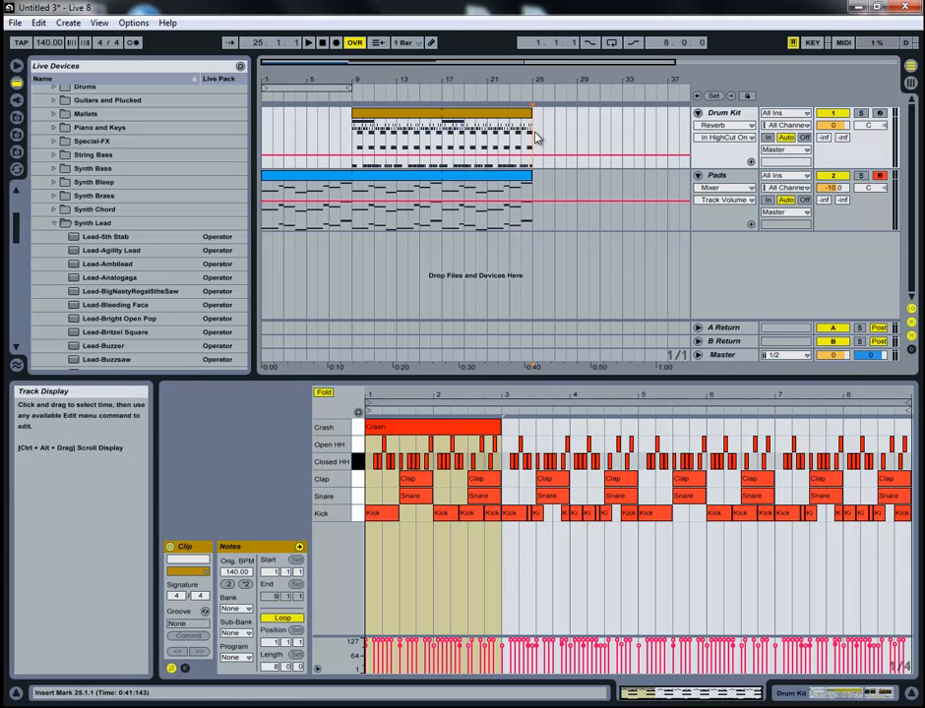
drag(533, 137, 485, 136)
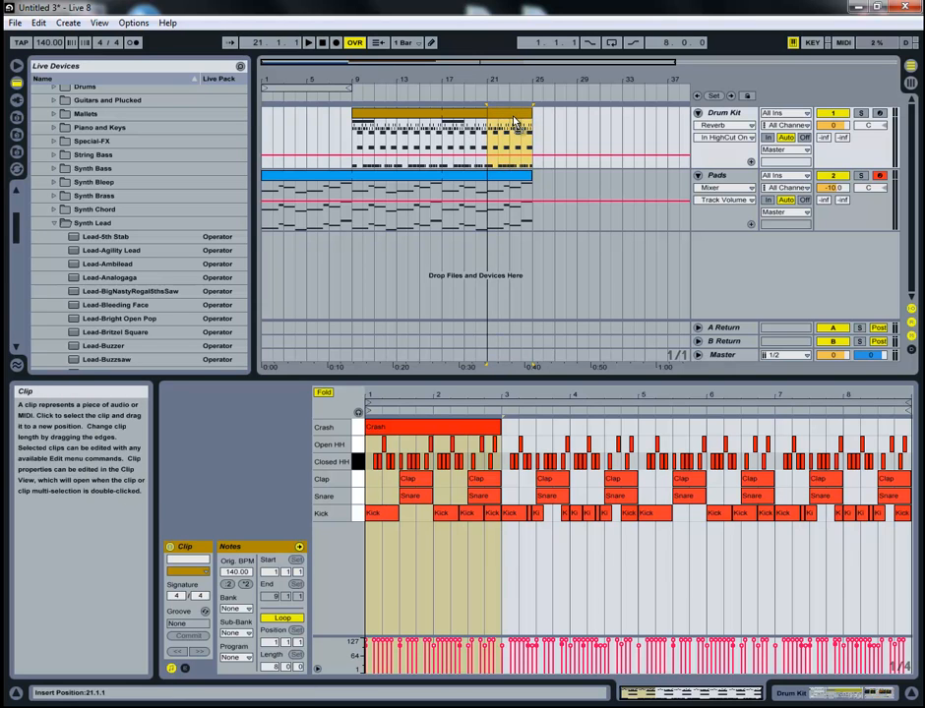
key(ctrl+e)
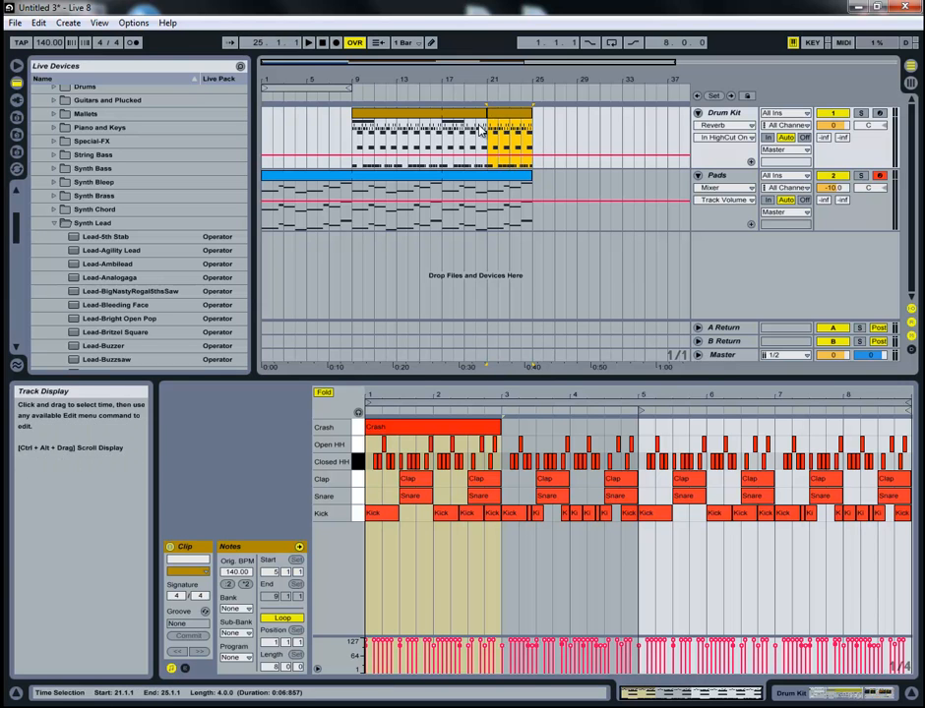
- In the split-off drum clip, delete all claps and snares in bars 5 to 8 and every kick after the first
drag(657, 503, 910, 487)
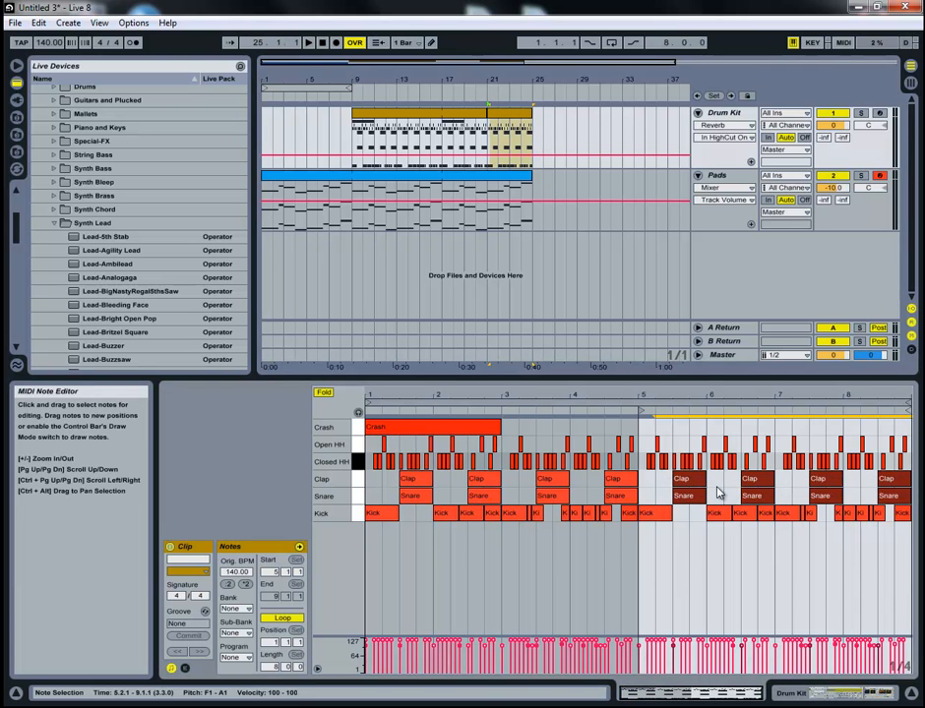
key(Delete)
drag(697, 502, 911, 522)
key(Delete)
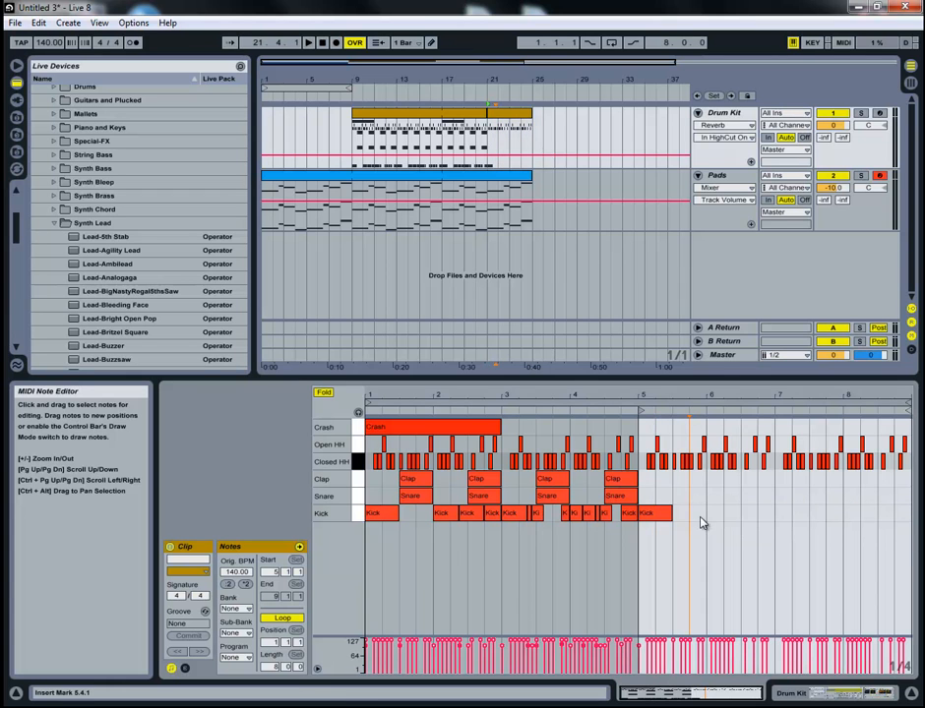
- Shorten the remaining kick to one beat, duplicate it on every beat through bars 5 to 8, and play the clip
drag(671, 512, 657, 512)
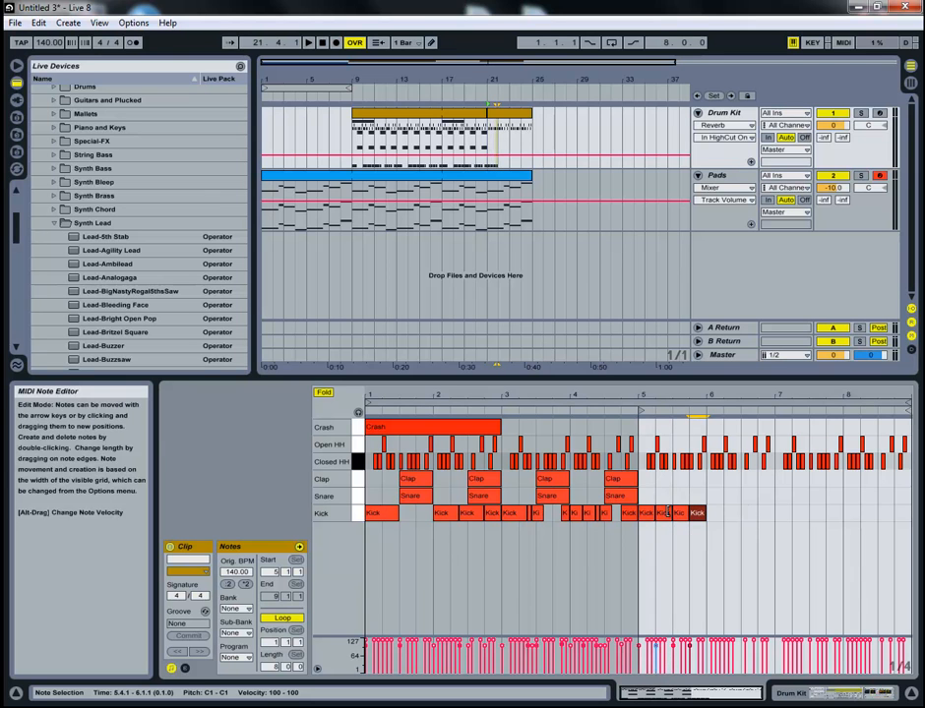
drag(644, 502, 862, 532)
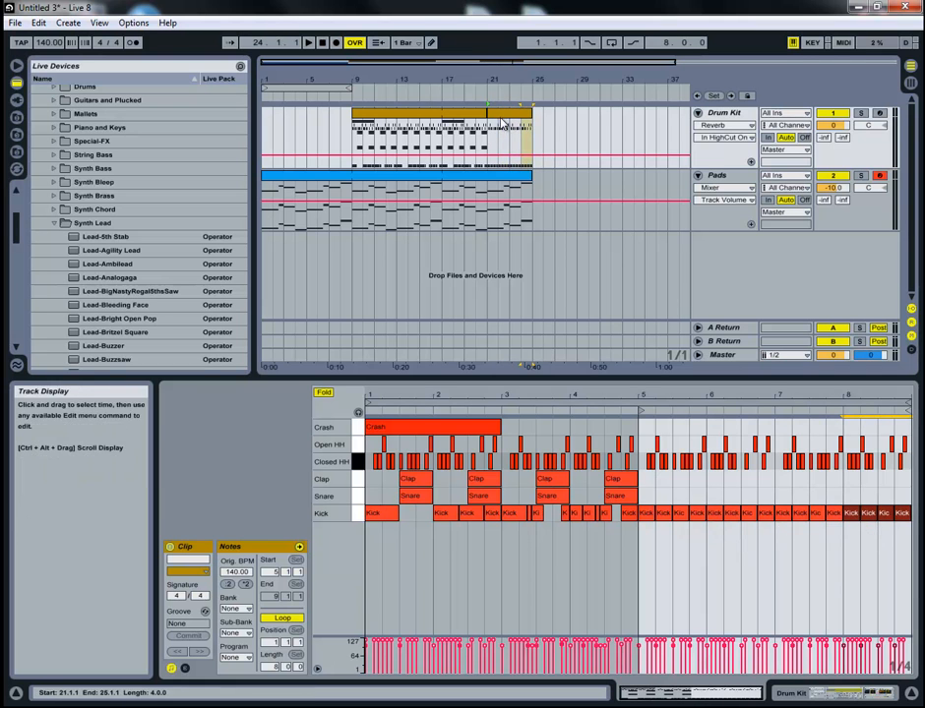
click(502, 118)
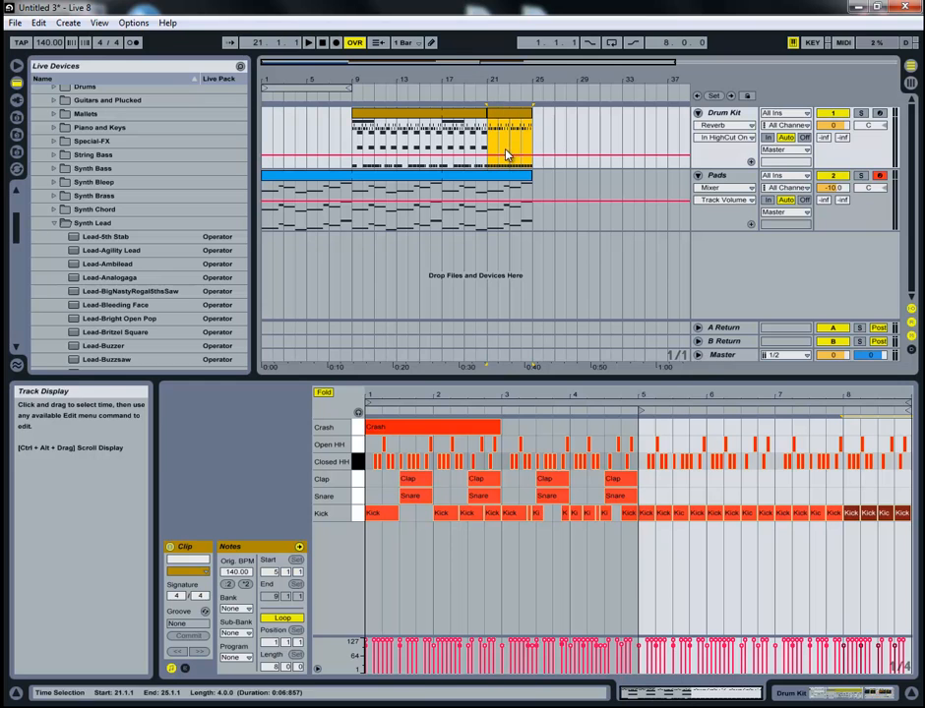
key(space)
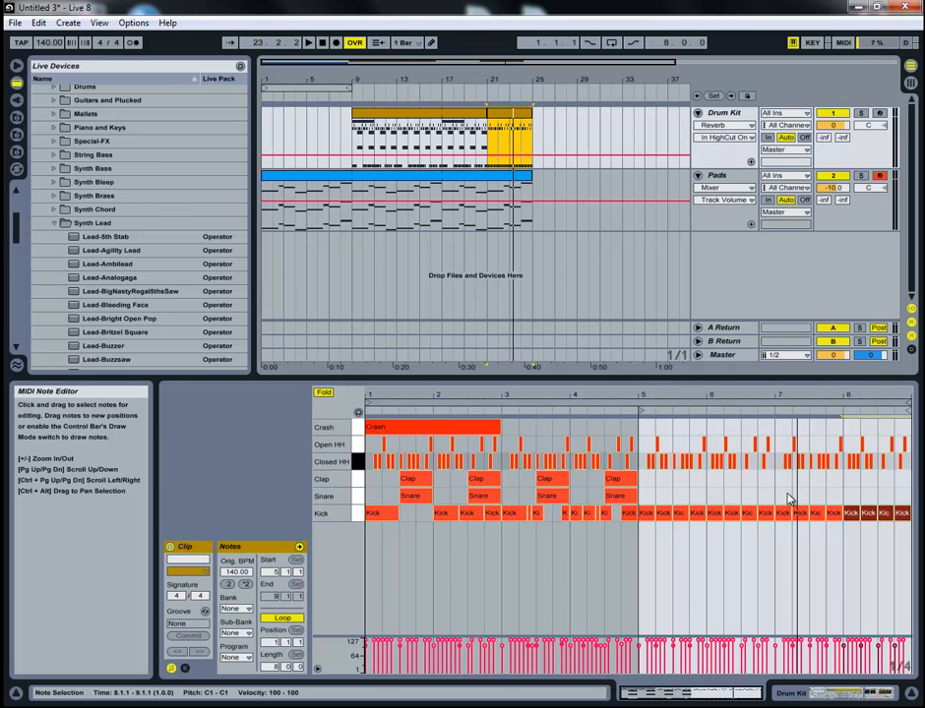
key(space)
- Halve the kicks in bars 7 and 8 to eighth notes and duplicate them to fill the gaps
drag(785, 495, 915, 519)
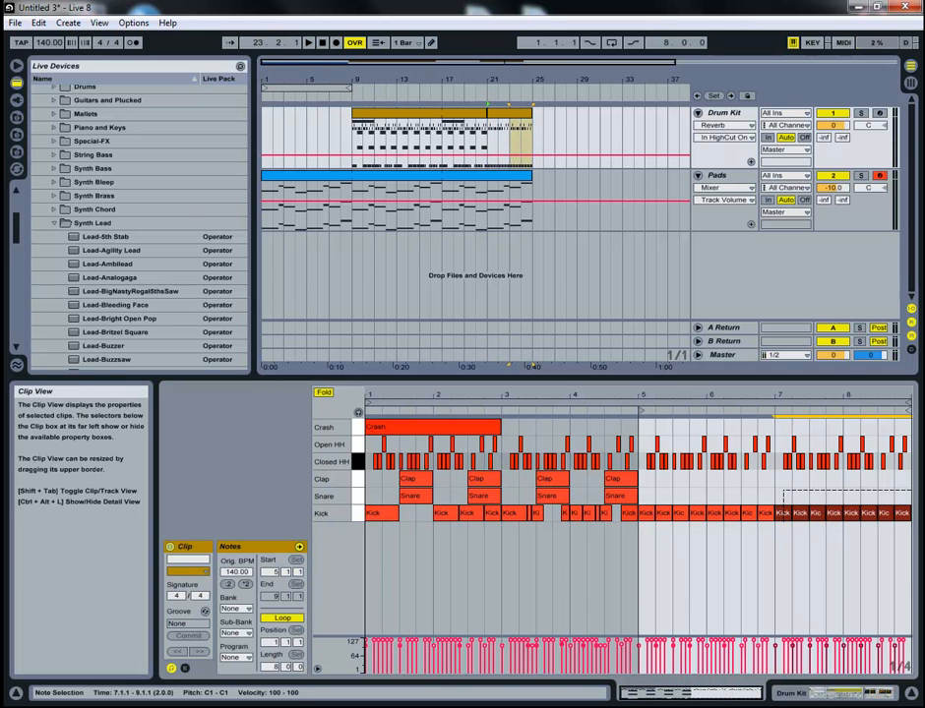
drag(803, 400, 760, 396)
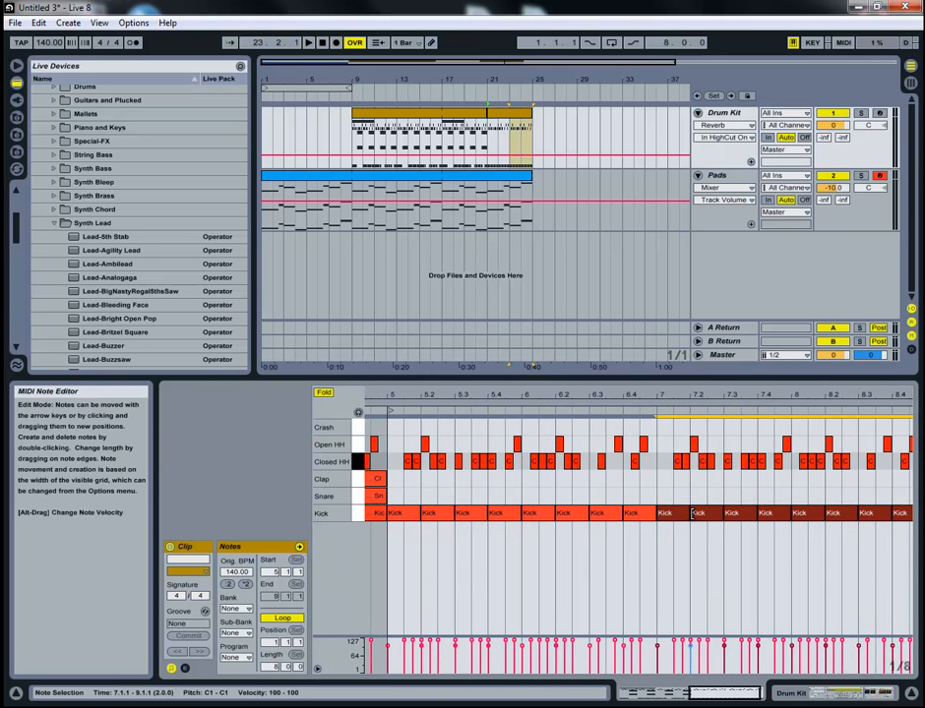
drag(685, 512, 686, 518)
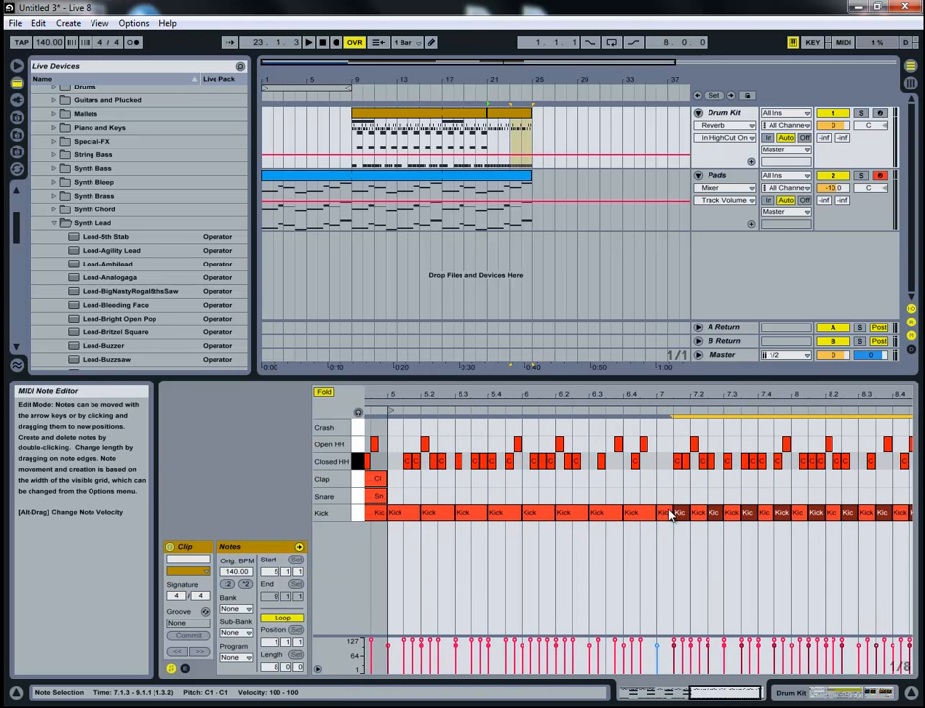
- Halve the kicks in bar 8 to sixteenth notes and duplicate them to fill the gaps
drag(816, 395, 819, 395)
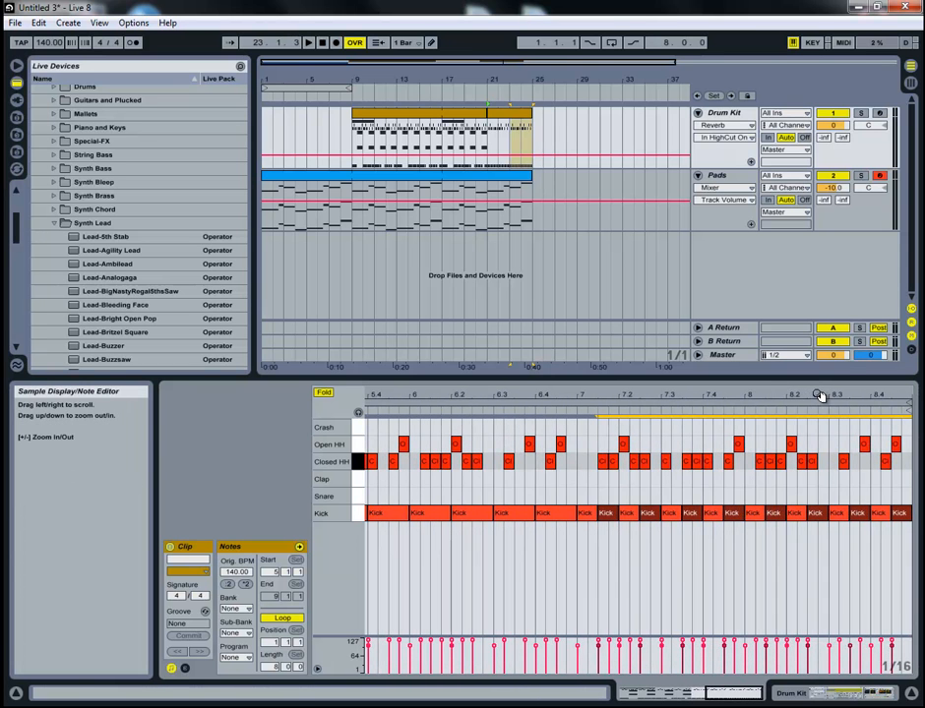
drag(747, 490, 903, 520)
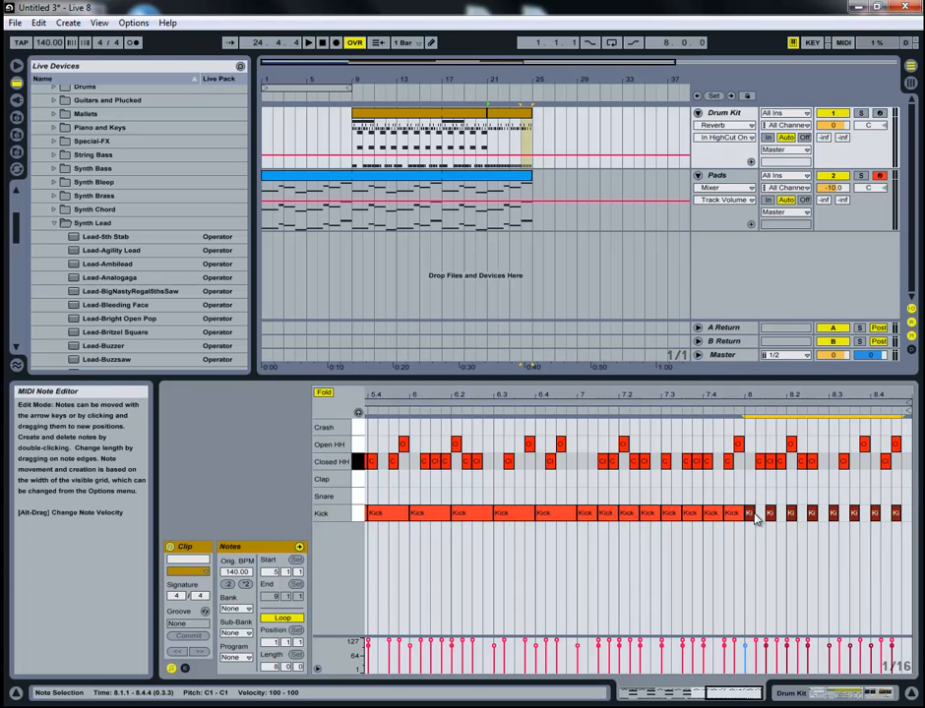
click(779, 499)
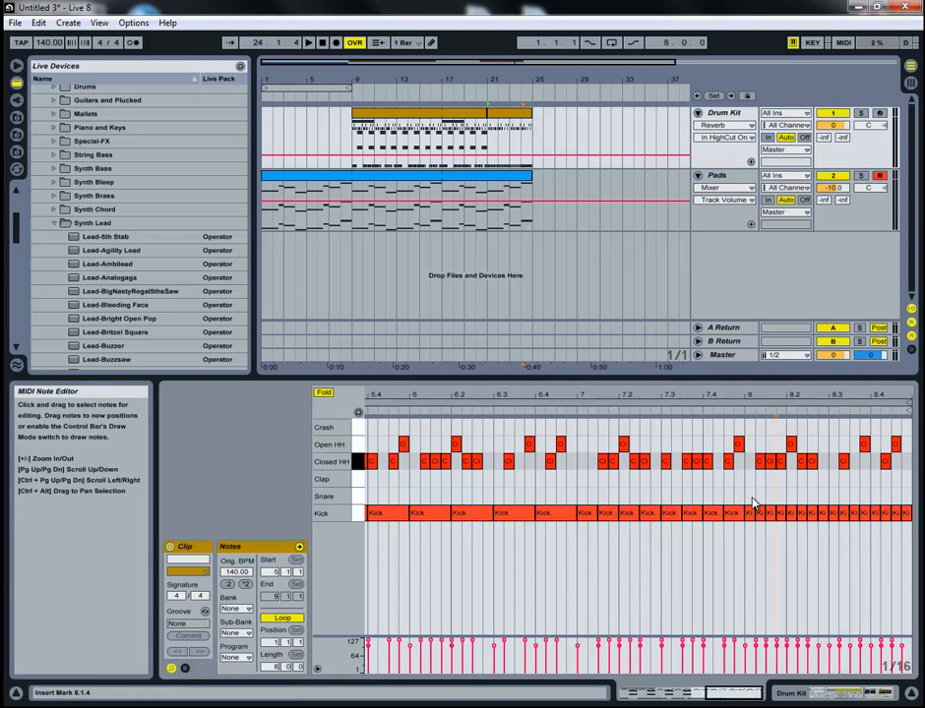
click(830, 436)
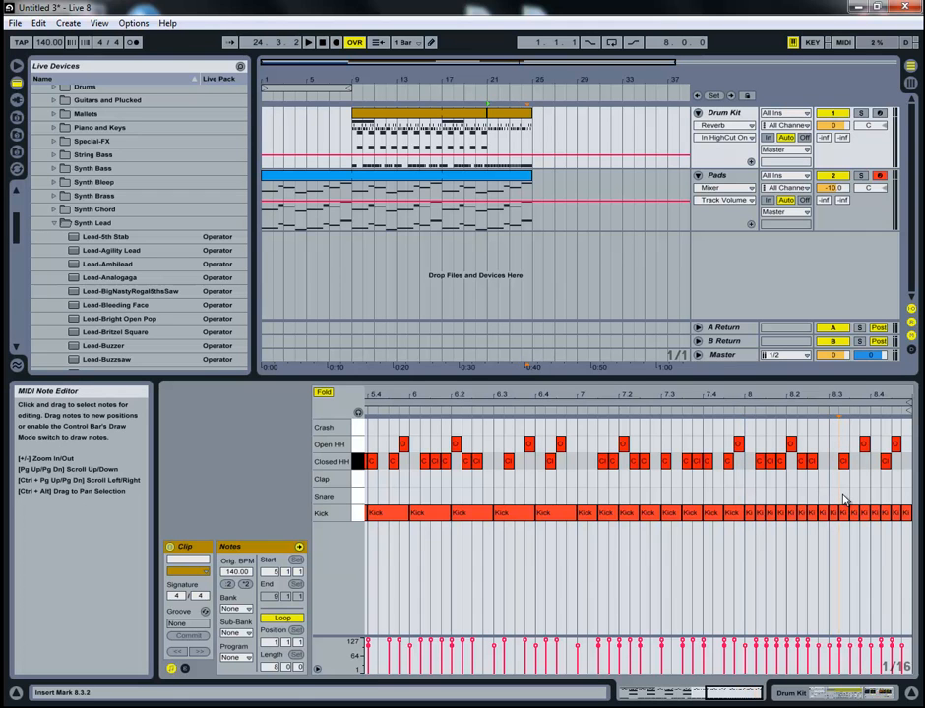
- Delete the kicks after beat 8.3, lengthen the last remaining kick to the end of bar 8, and play from bar 21
drag(842, 500, 875, 519)
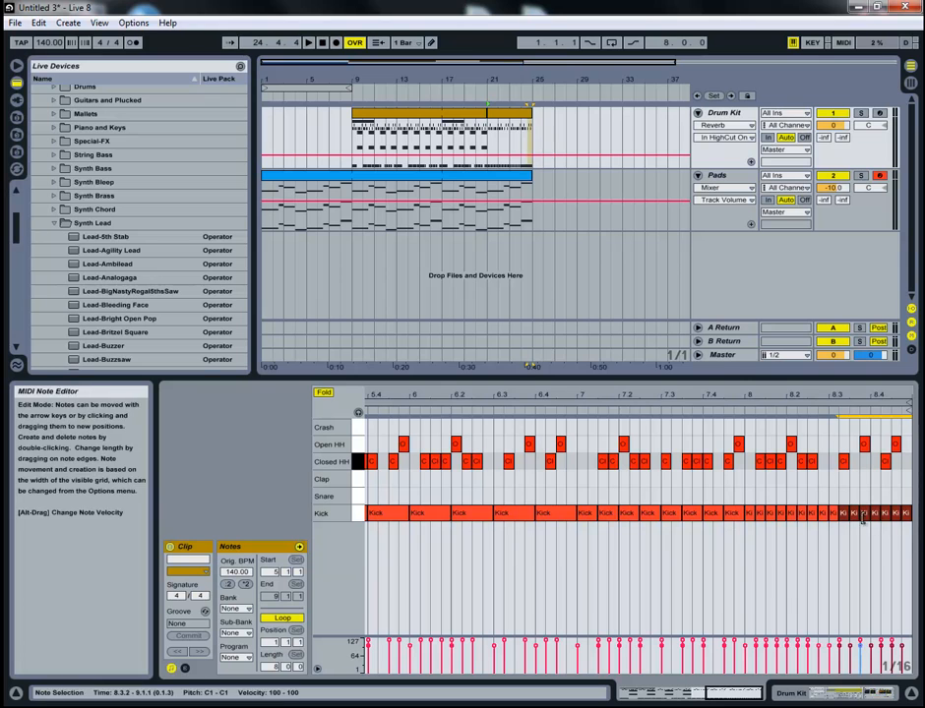
key(Delete)
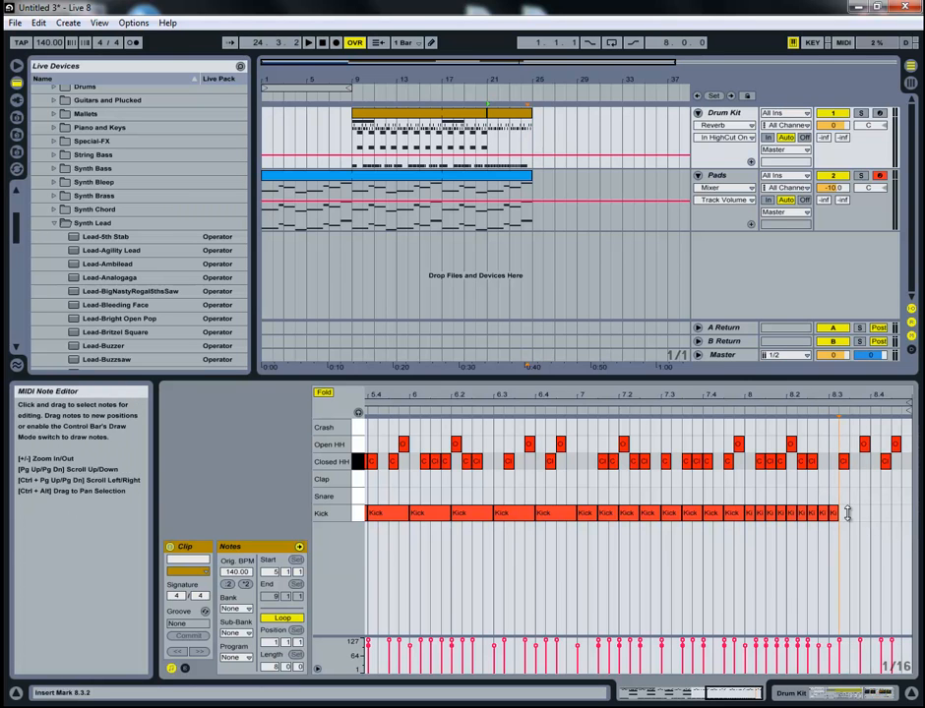
double_click(836, 512)
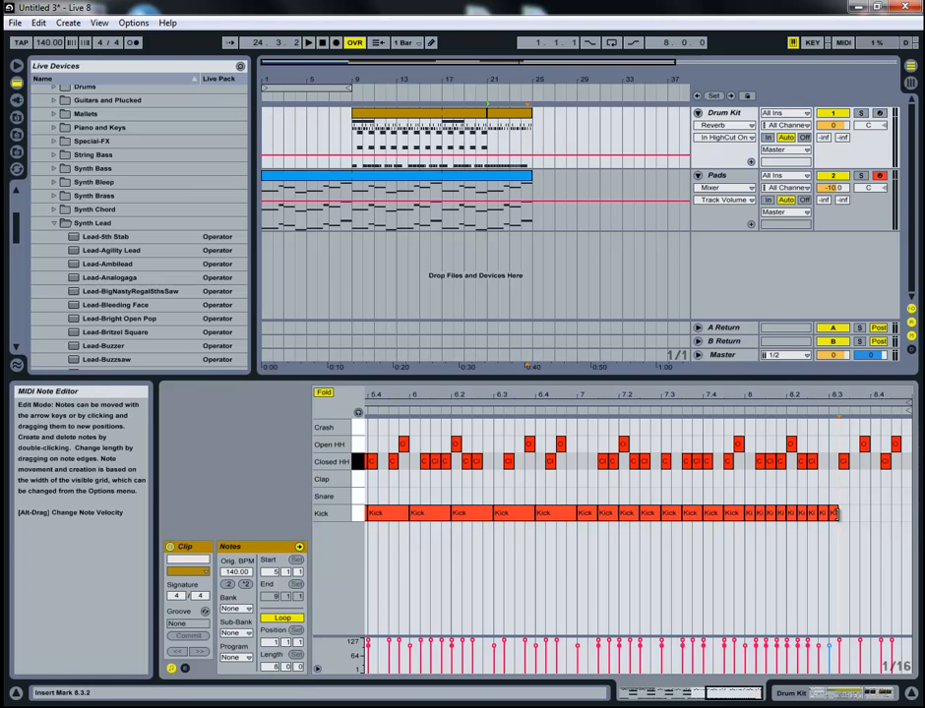
drag(842, 513, 888, 513)
drag(818, 392, 817, 392)
drag(532, 122, 489, 120)
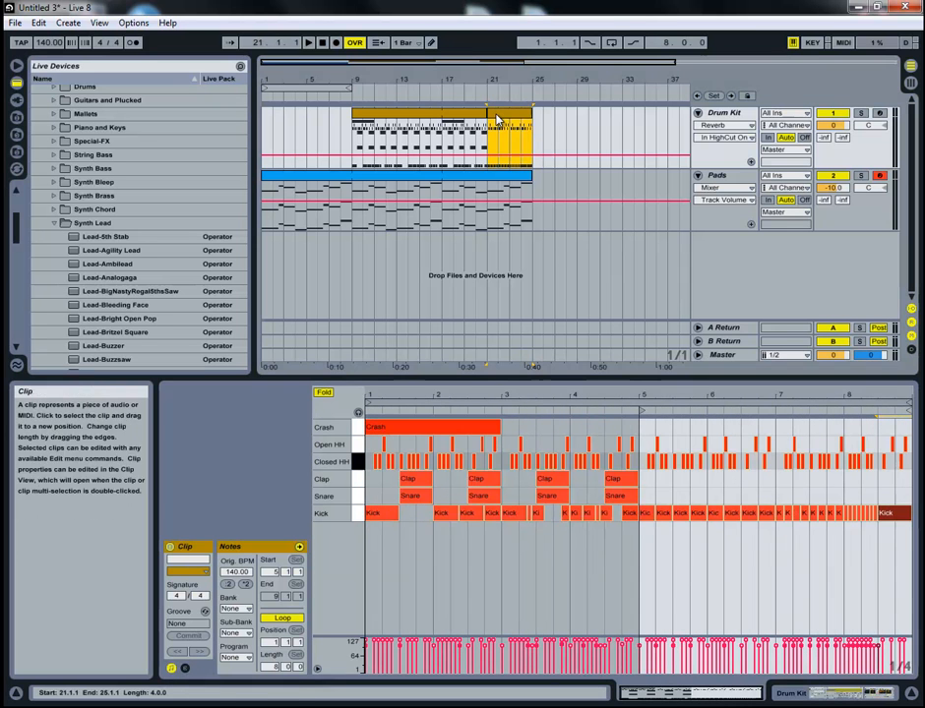
key(space)
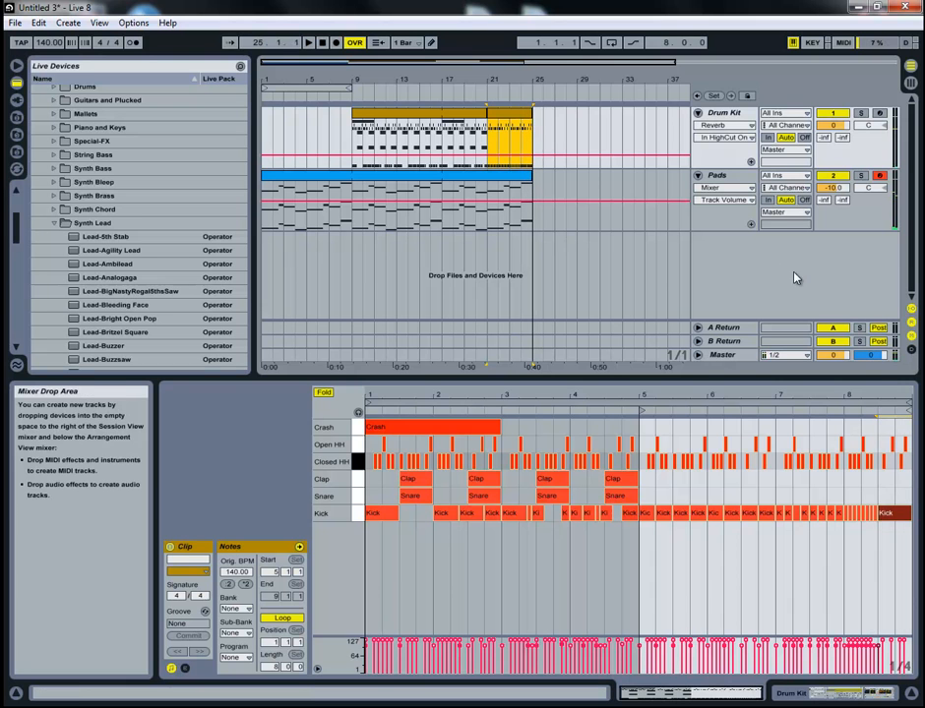
- Delete the open and closed hi-hats in the last two beats of bar 8 and play the result from bar 24
drag(885, 484, 911, 425)
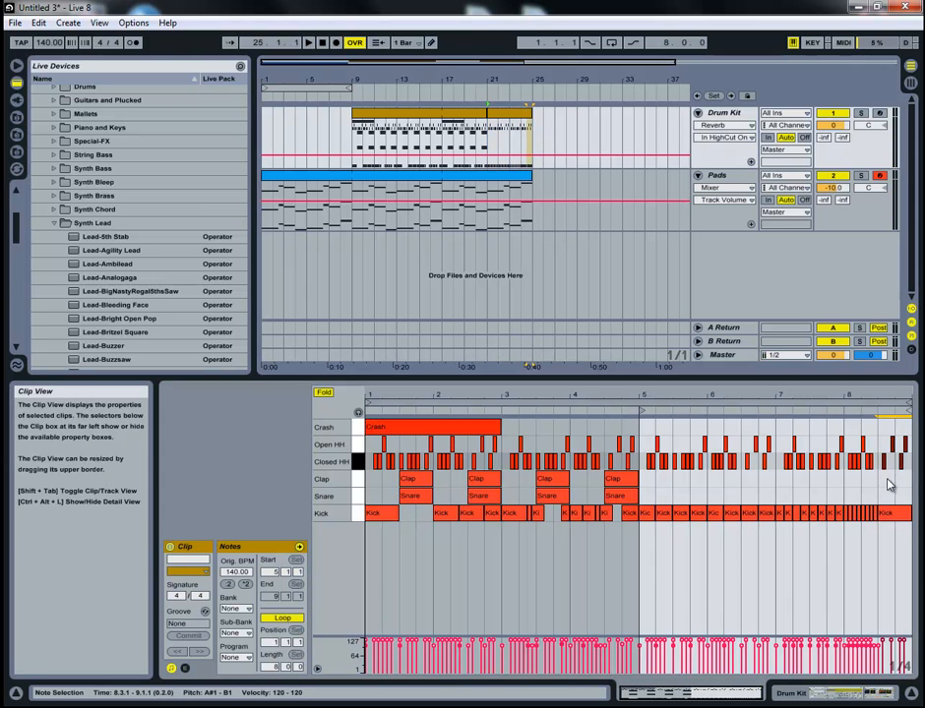
key(Delete)
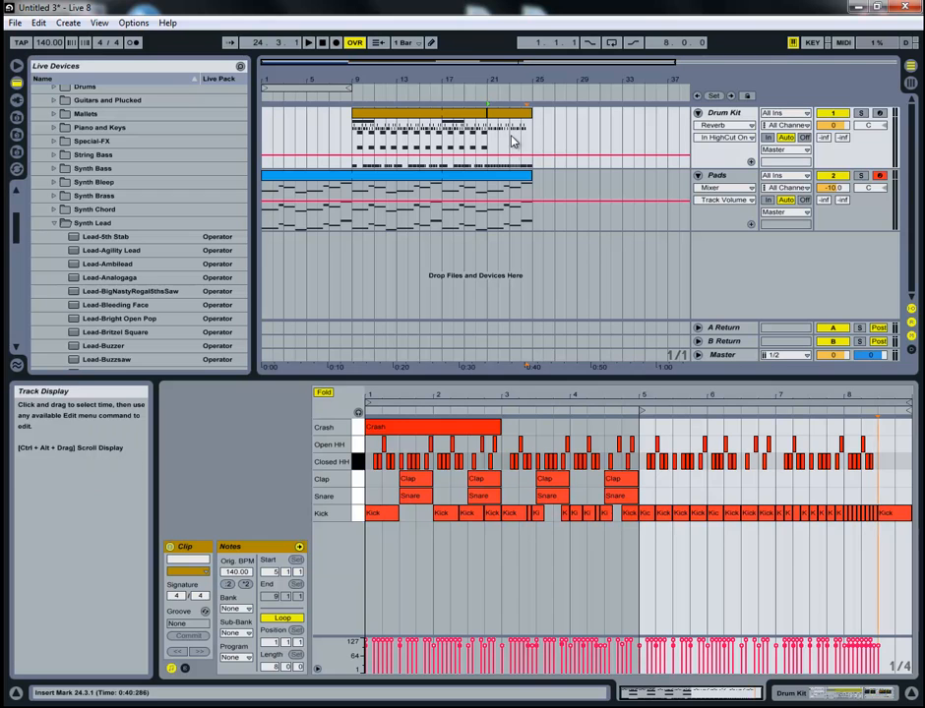
key(space)
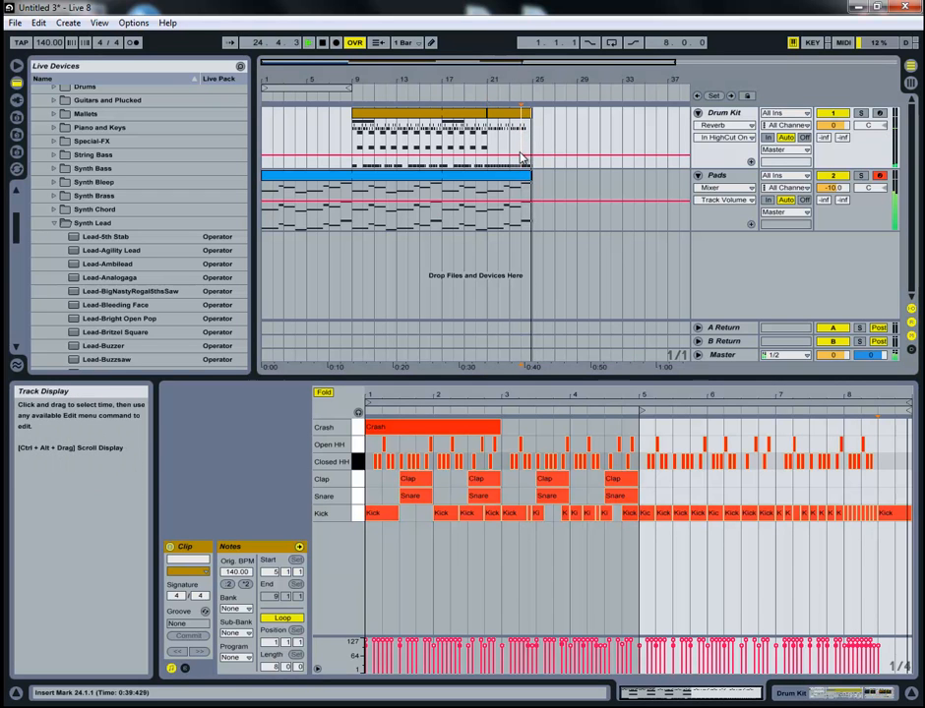
- Shorten the Pads clip so it ends at 24.3, half a bar before the drums, and play the ending from bar 23
drag(532, 72, 532, 137)
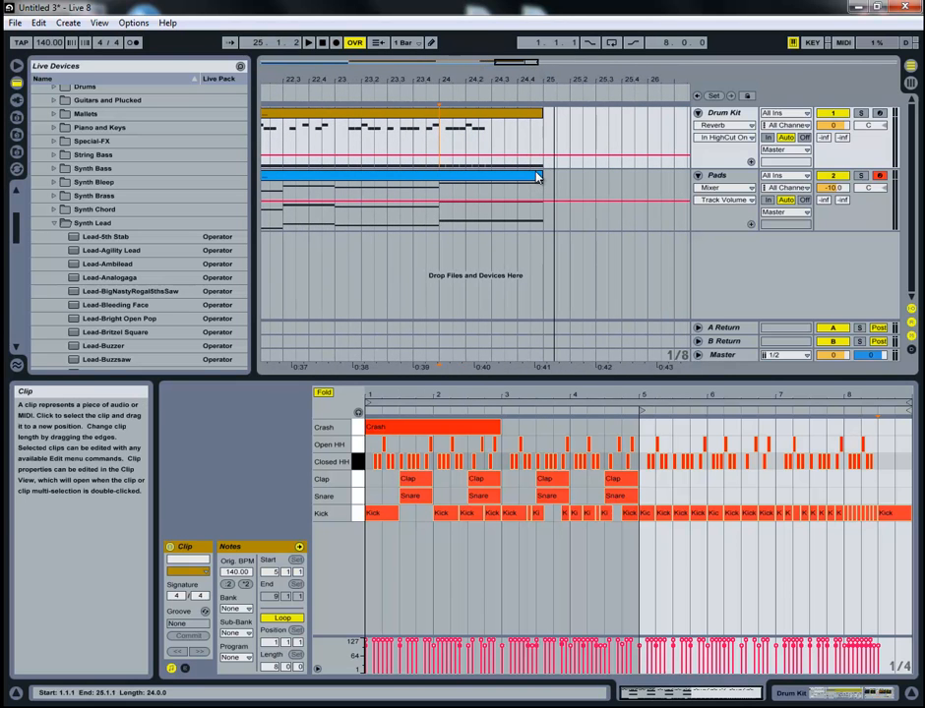
click(536, 177)
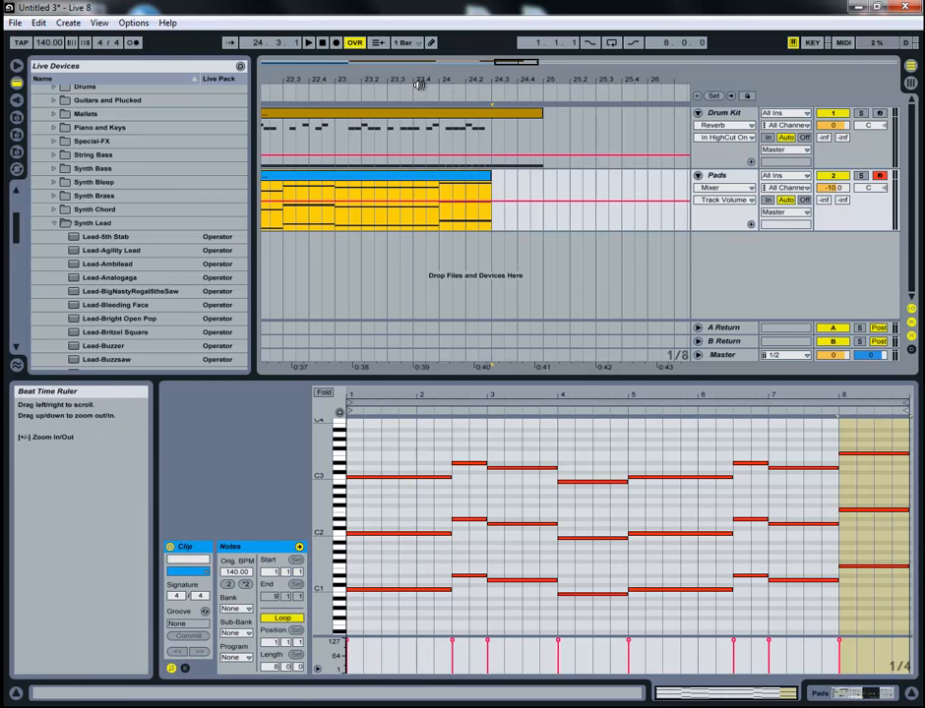
click(330, 94)
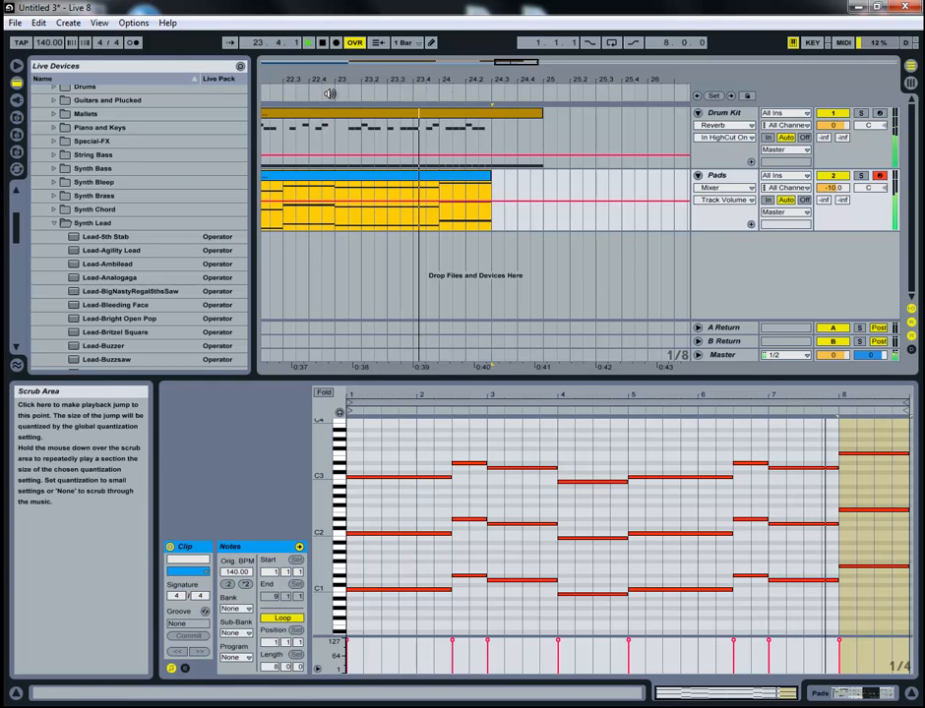
key(space)
drag(518, 62, 515, 62)
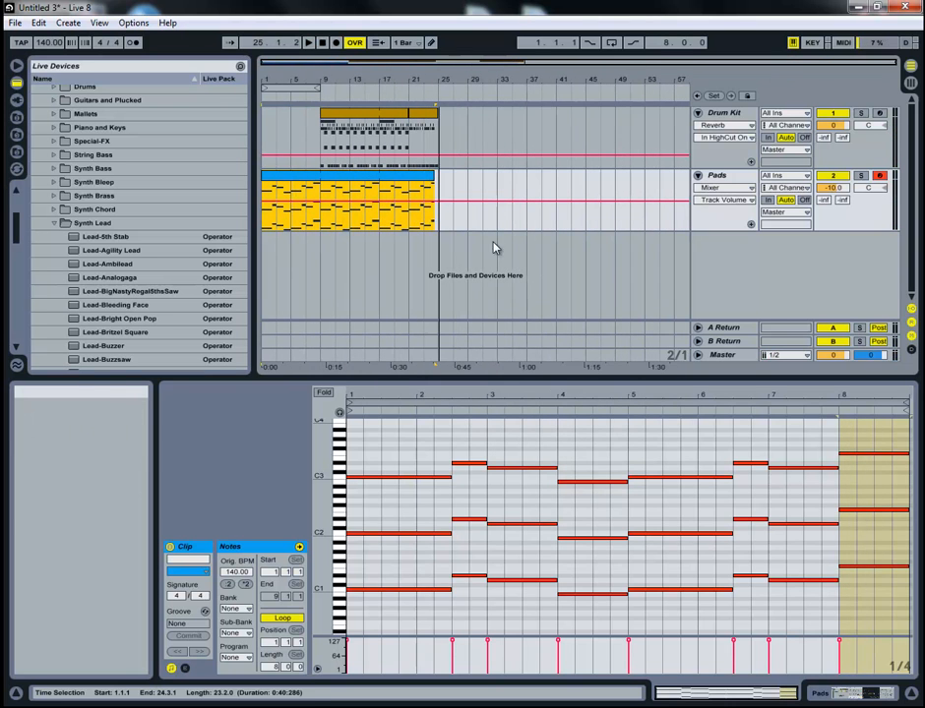
- Review the third track's Instrument Rack, its Lead-Glitchtastic and Lead-Four Square chains with their panning, and the Operator Synth Lead presets
click(290, 253)
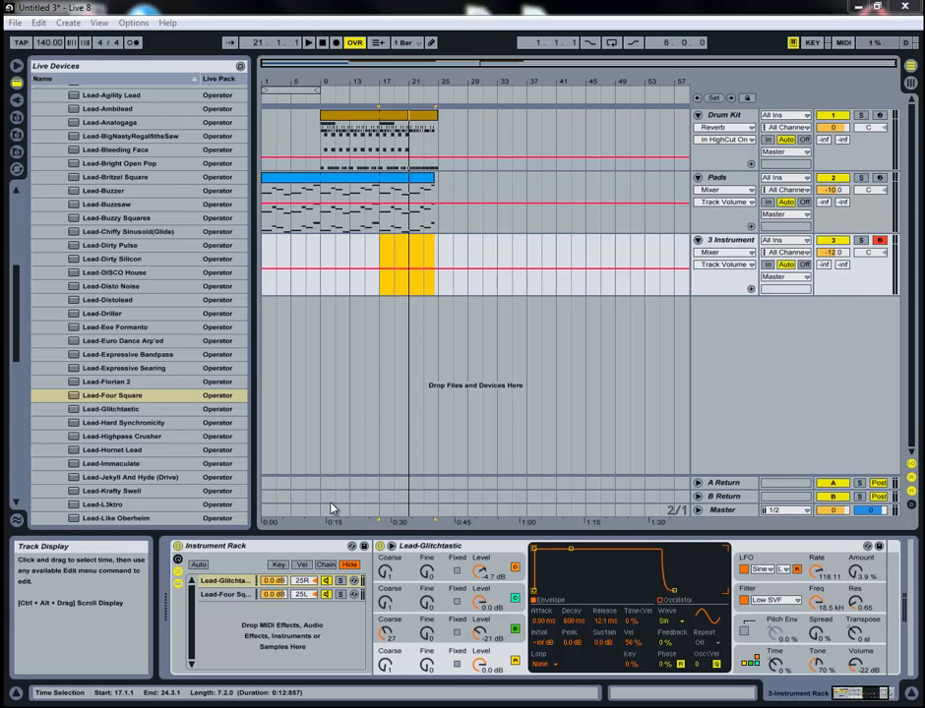
click(723, 250)
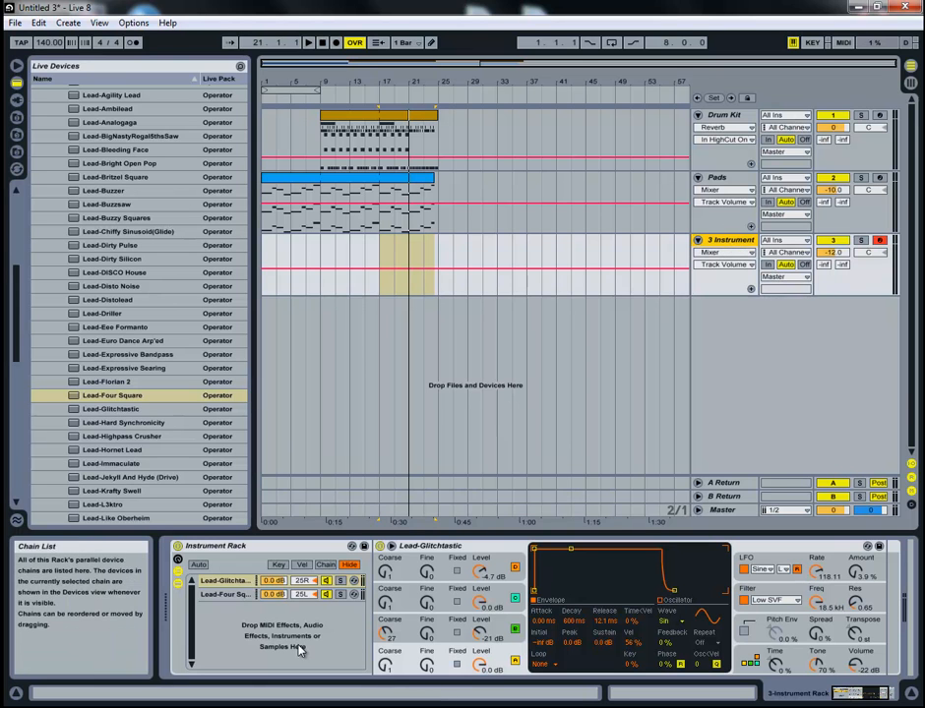
scroll(79, 206, up, 4)
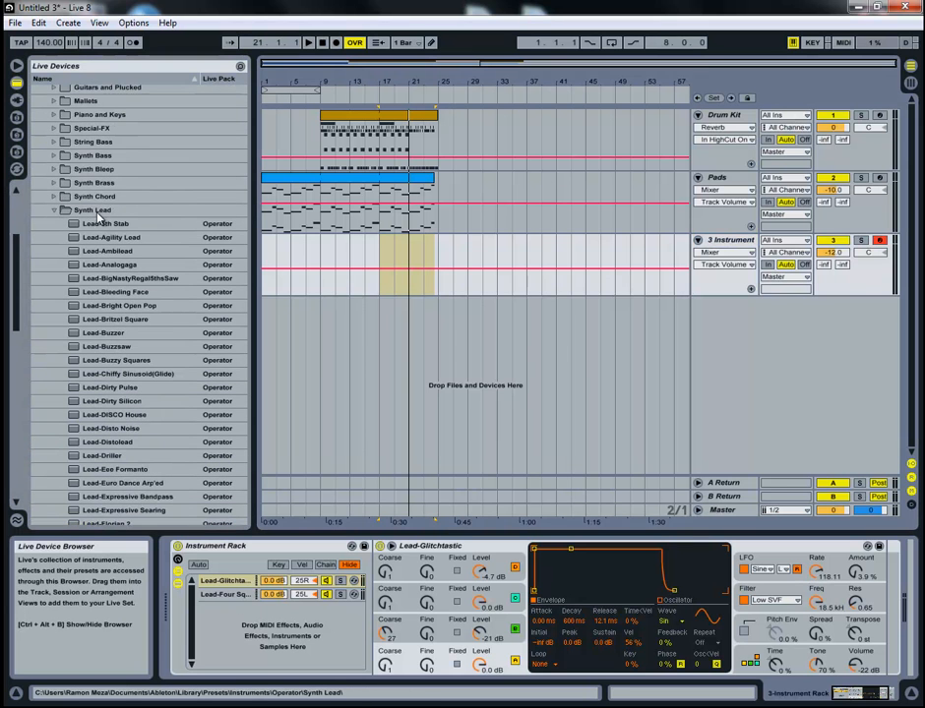
scroll(172, 413, down, 2)
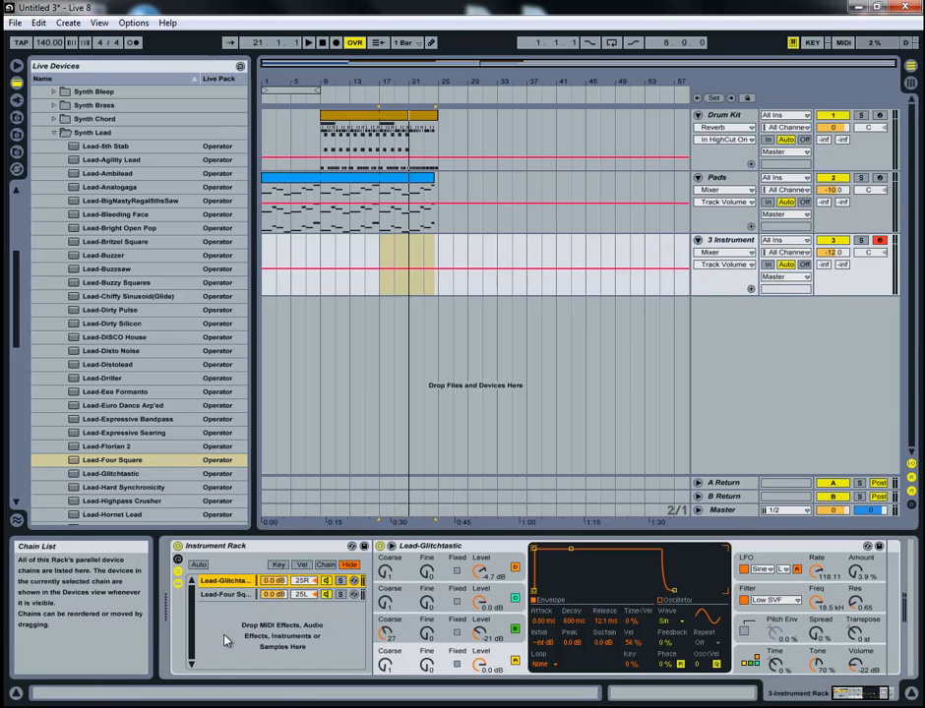
click(227, 595)
click(226, 580)
drag(305, 585, 305, 585)
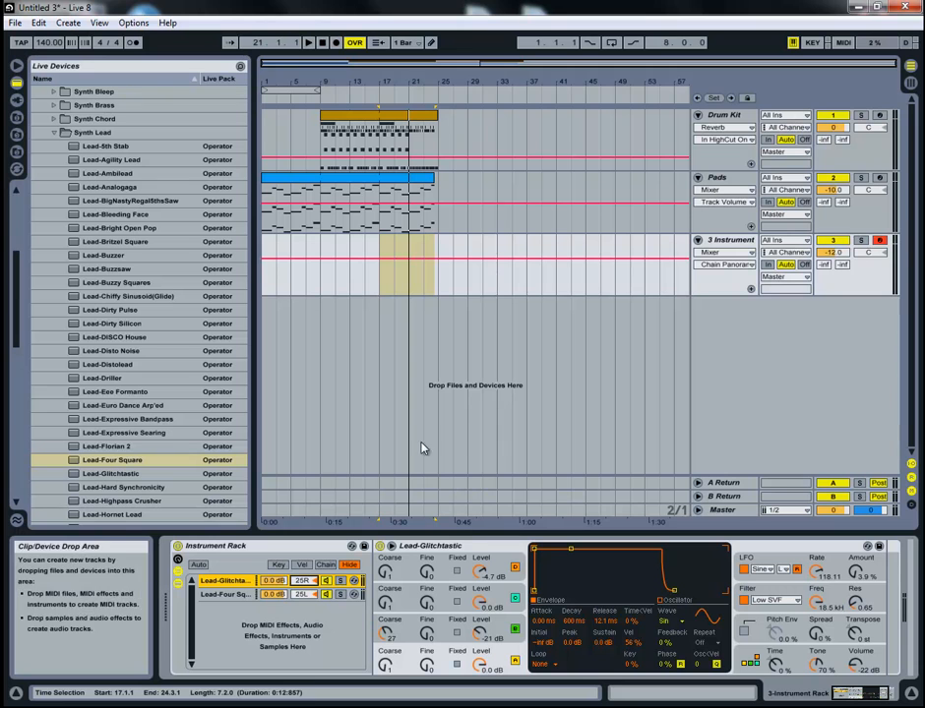
- Copy the Pads clip to the third instrument track and trim the copy's start to bar 17
click(365, 265)
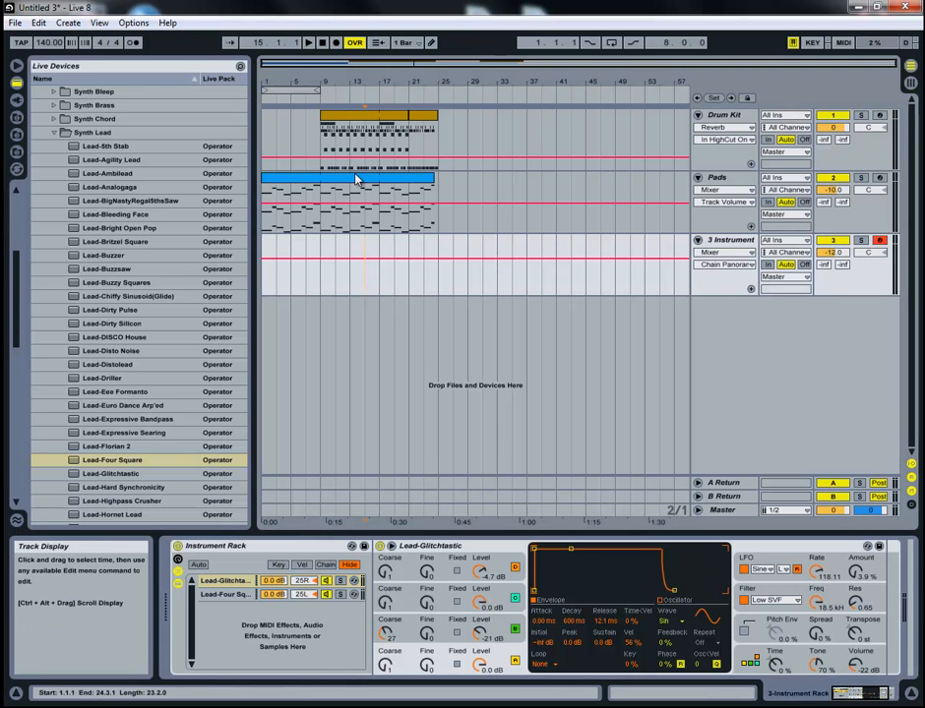
click(356, 178)
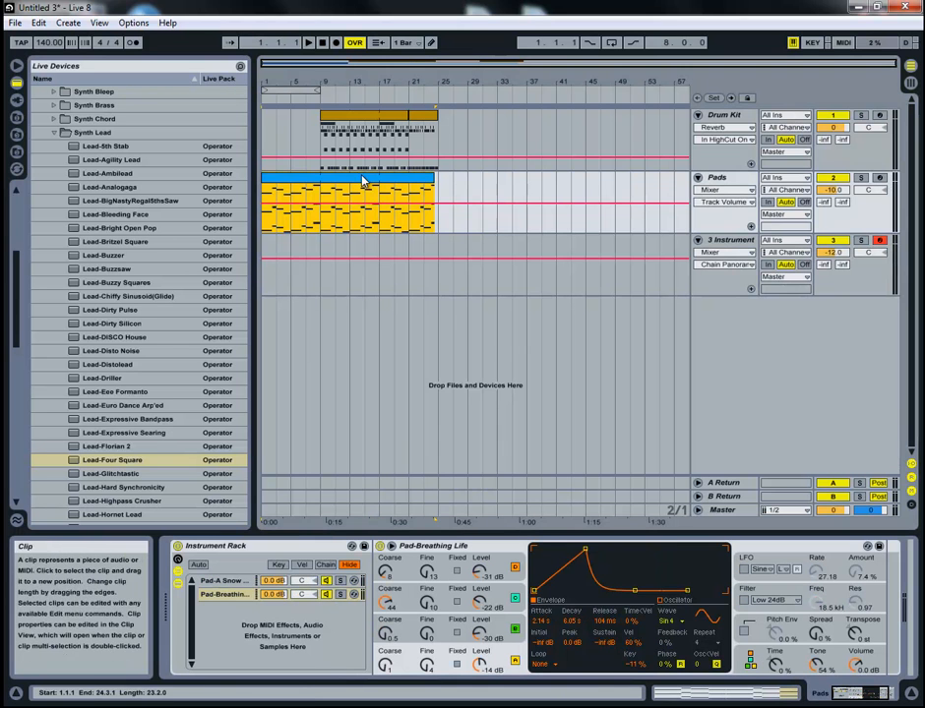
drag(364, 184, 367, 256)
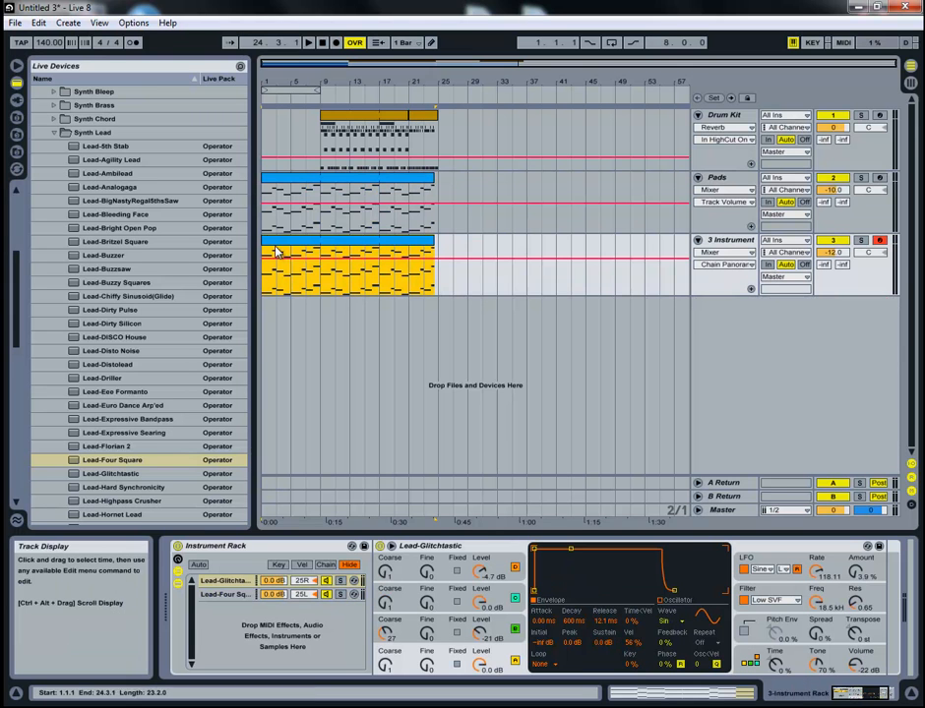
drag(265, 239, 379, 239)
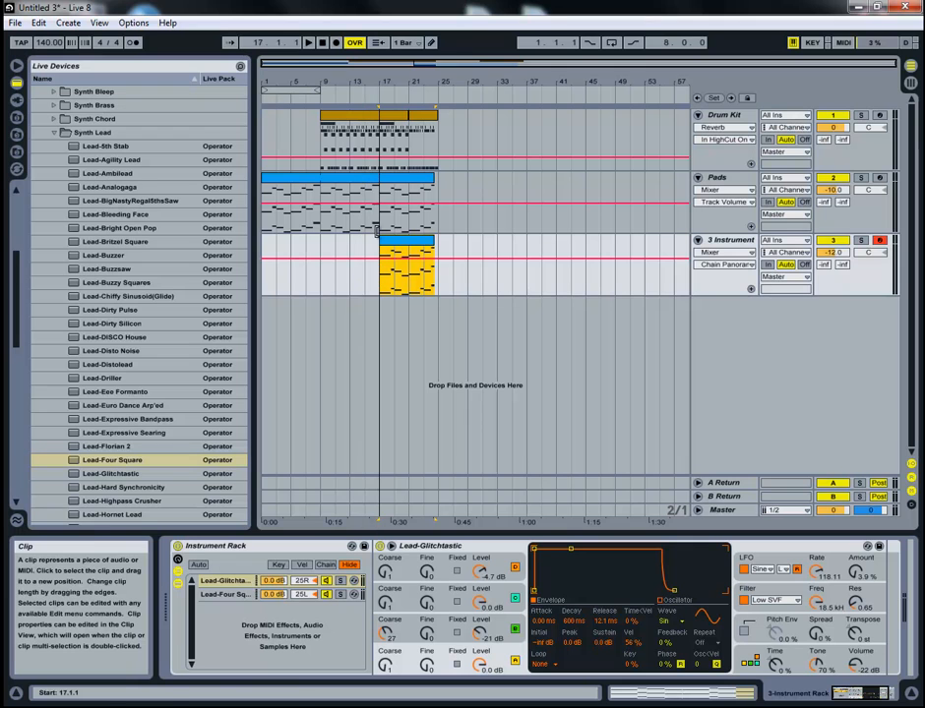
click(393, 257)
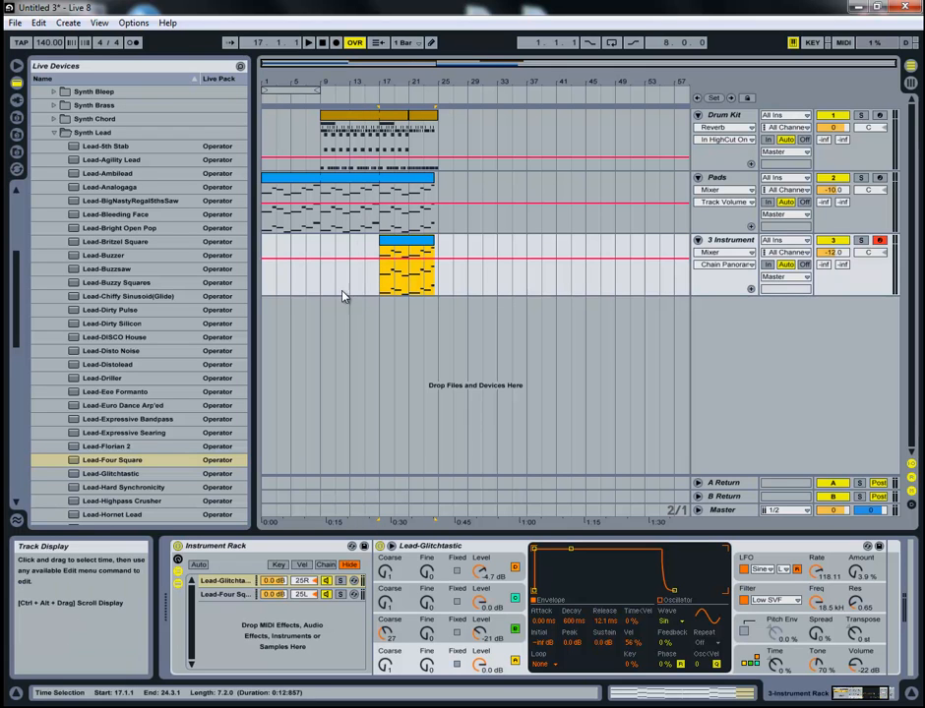
- Play the arrangement from bar 15 and set the third track's volume to -15 dB
click(308, 287)
click(366, 287)
key(space)
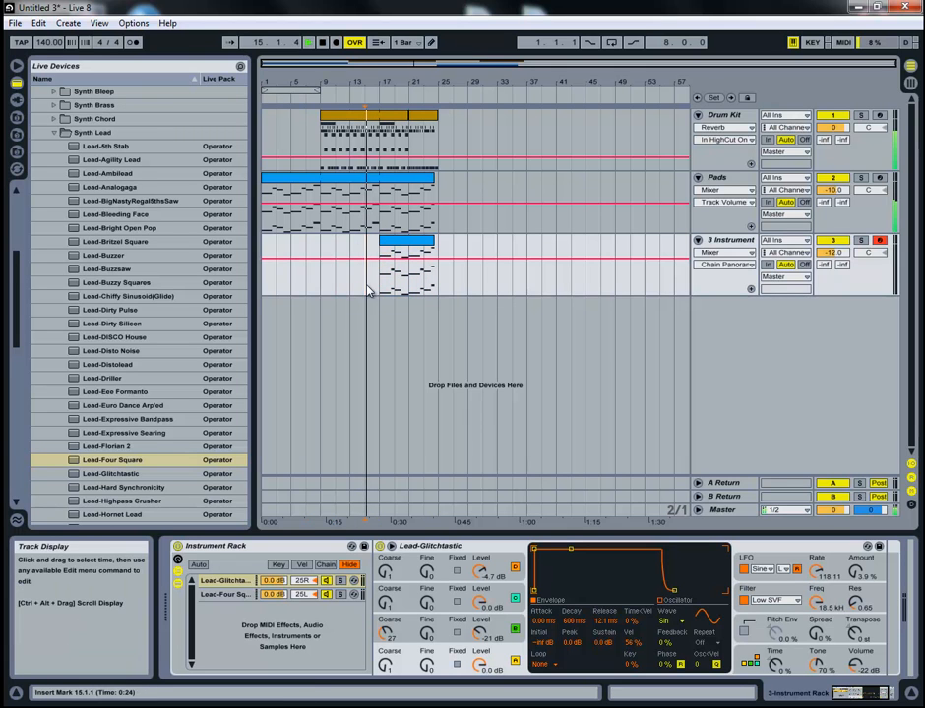
click(835, 254)
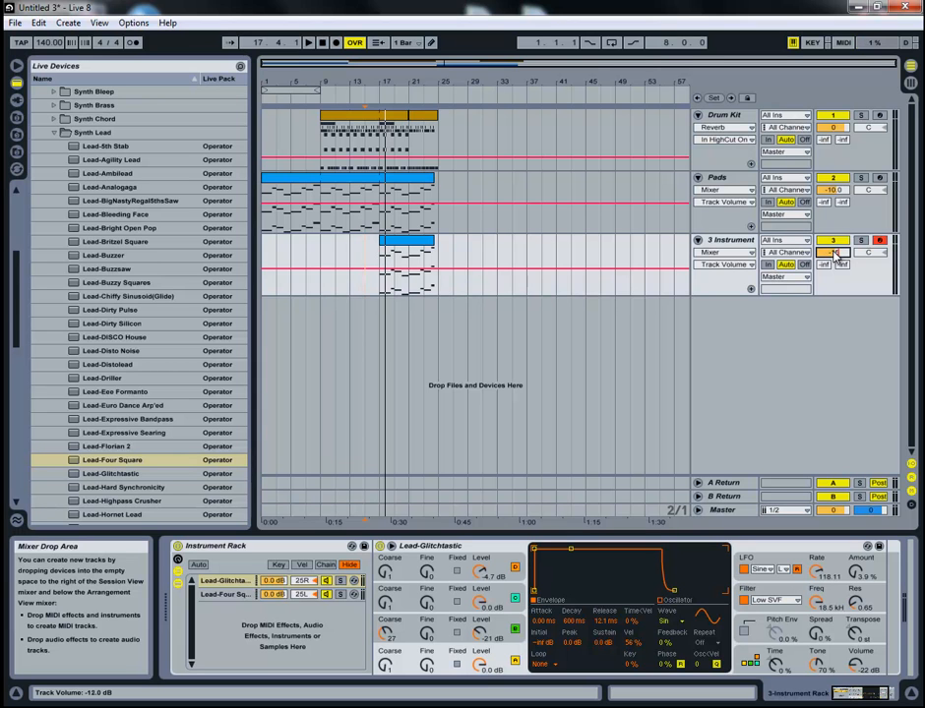
key(Return)
key(space)
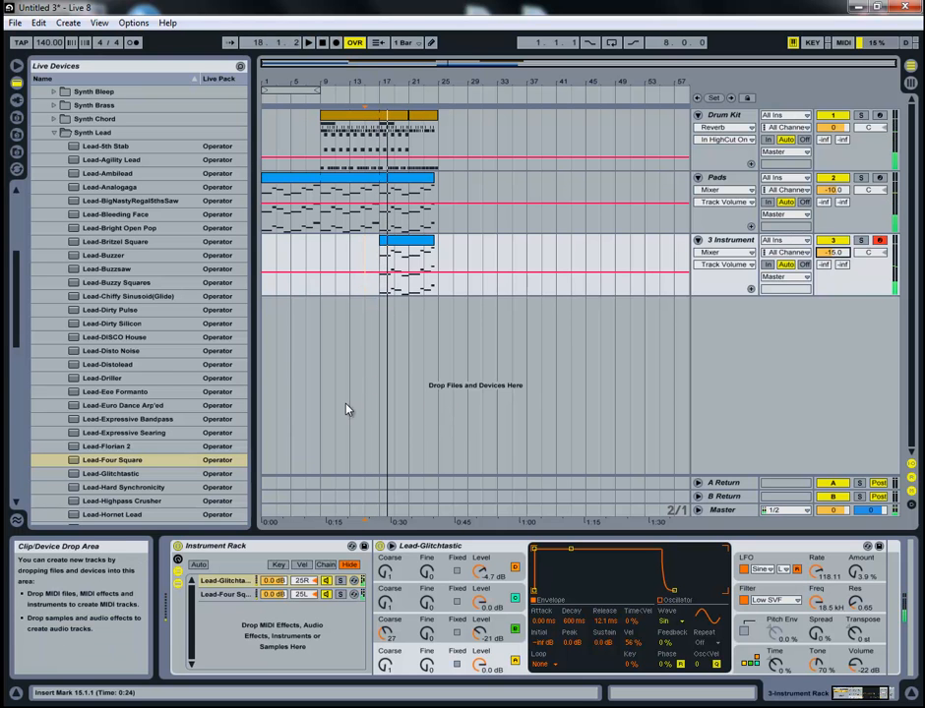
- Fold the third track's Instrument Rack to make room in its device chain
double_click(232, 549)
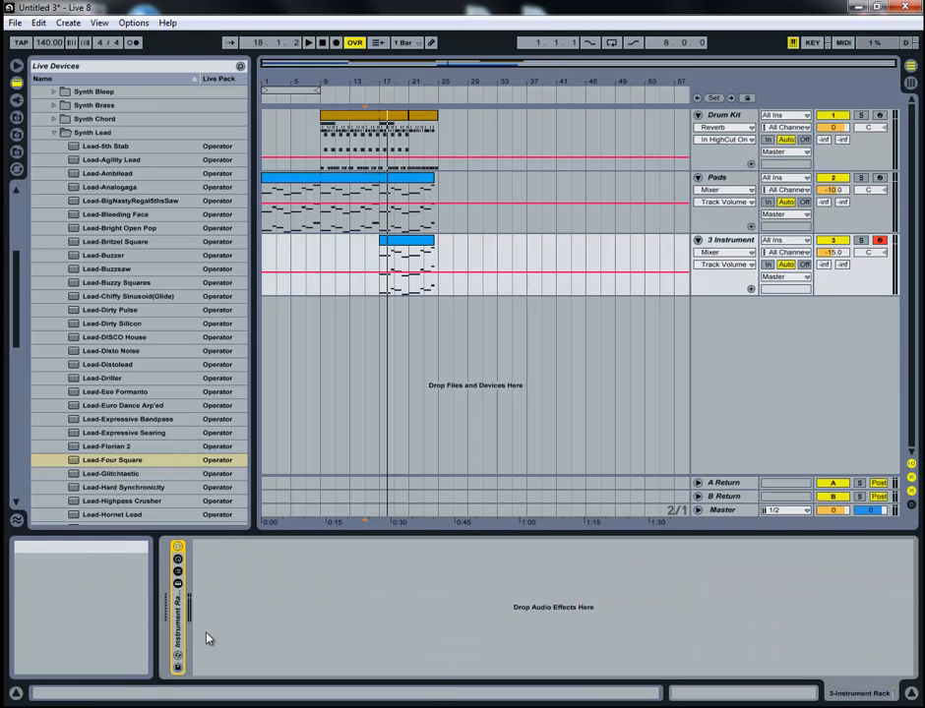
double_click(179, 611)
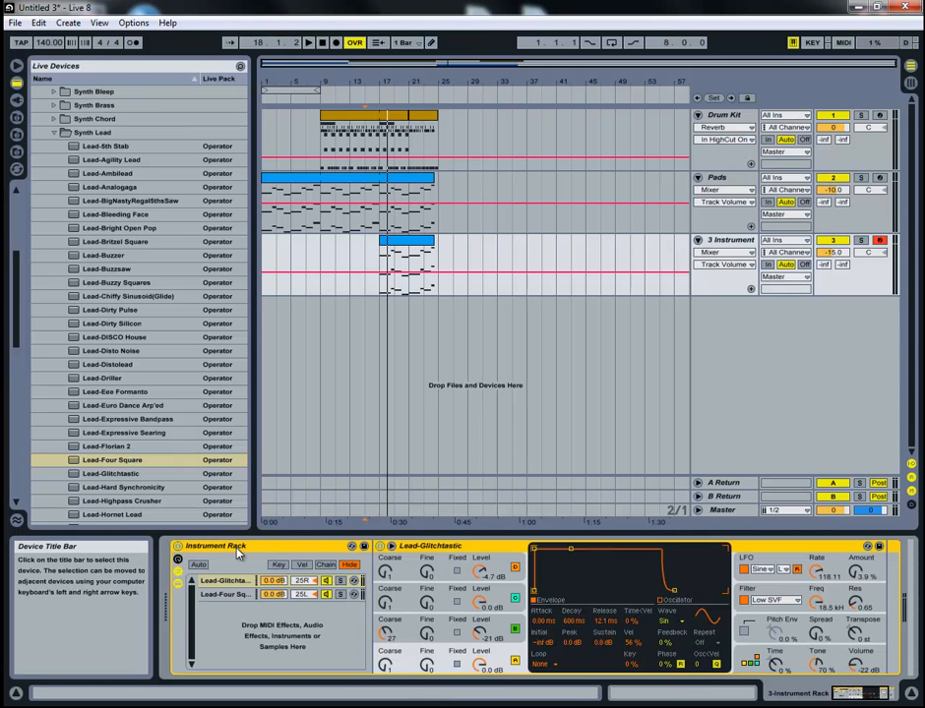
double_click(237, 551)
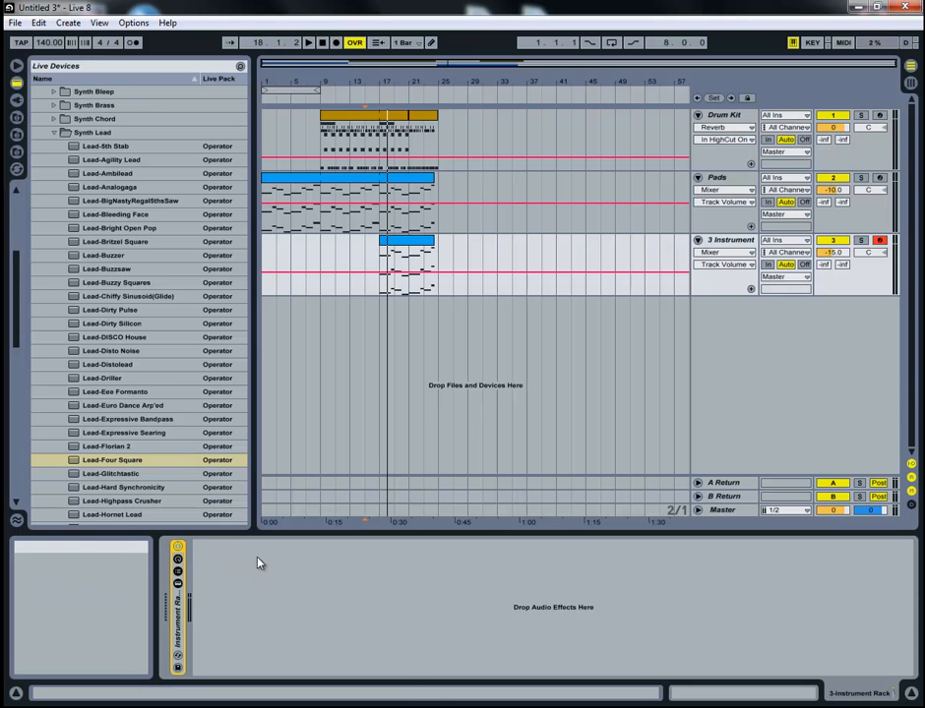
- Add the Arpeggiator MIDI effect in front of the Instrument Rack on the third track
click(54, 133)
scroll(43, 91, up, 5)
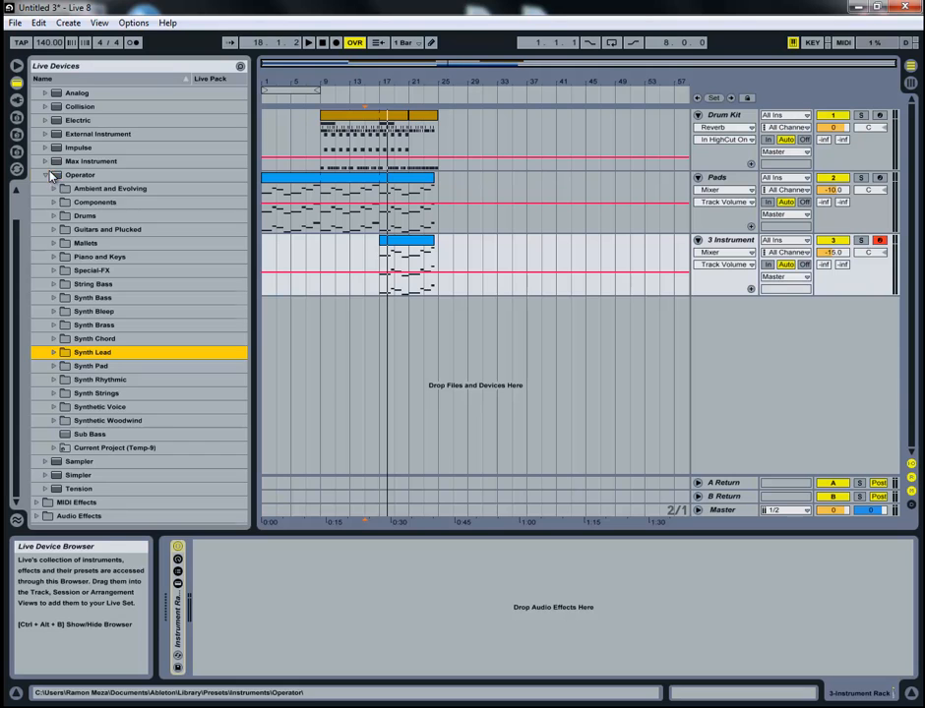
click(45, 176)
click(38, 92)
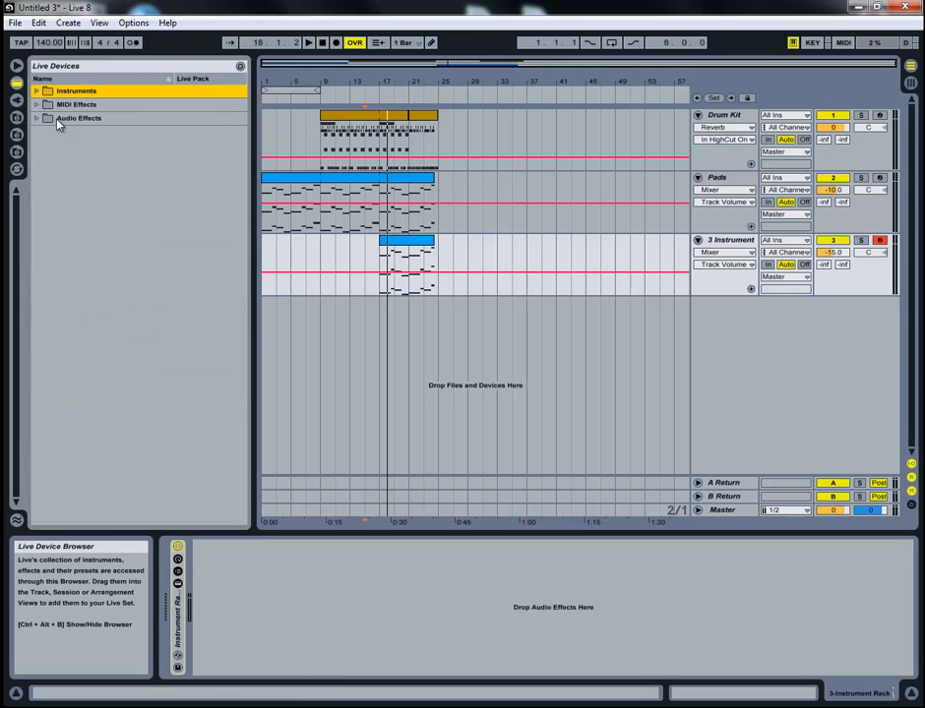
click(37, 106)
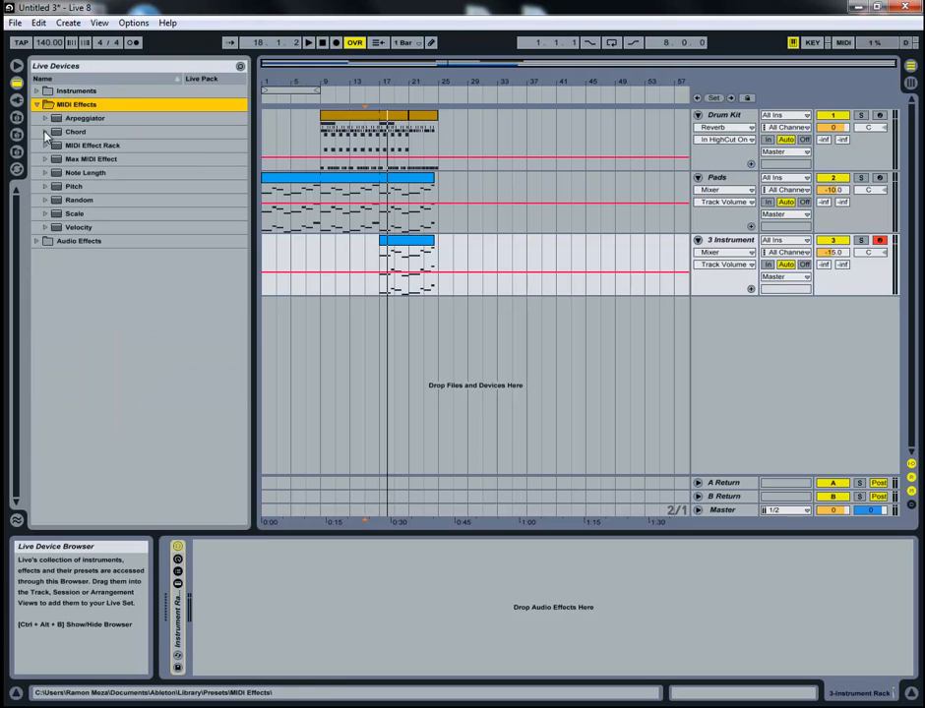
drag(66, 120, 302, 563)
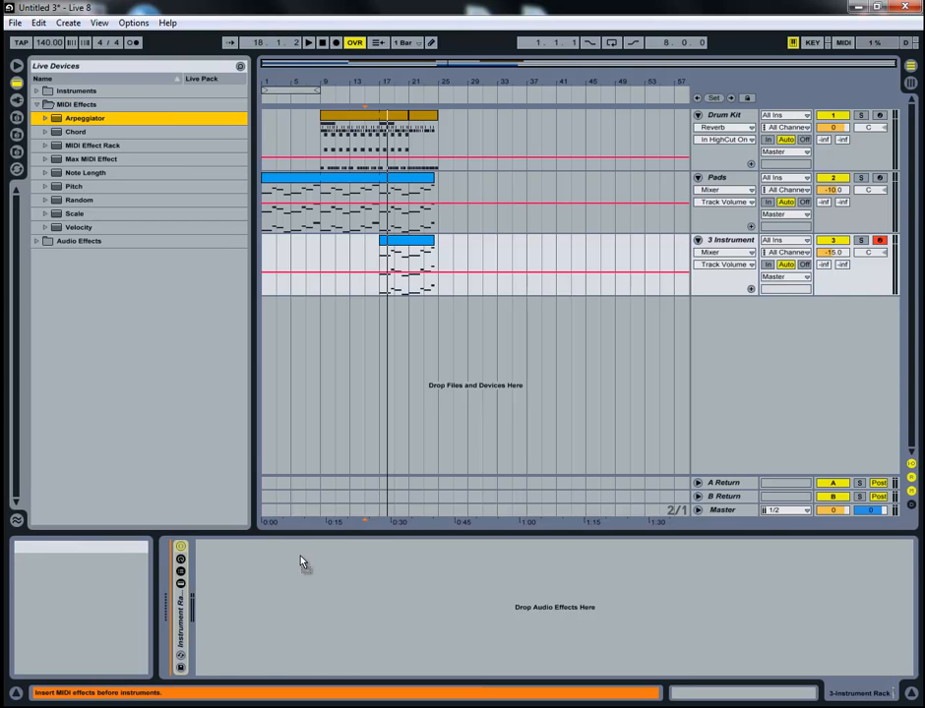
drag(360, 608, 369, 600)
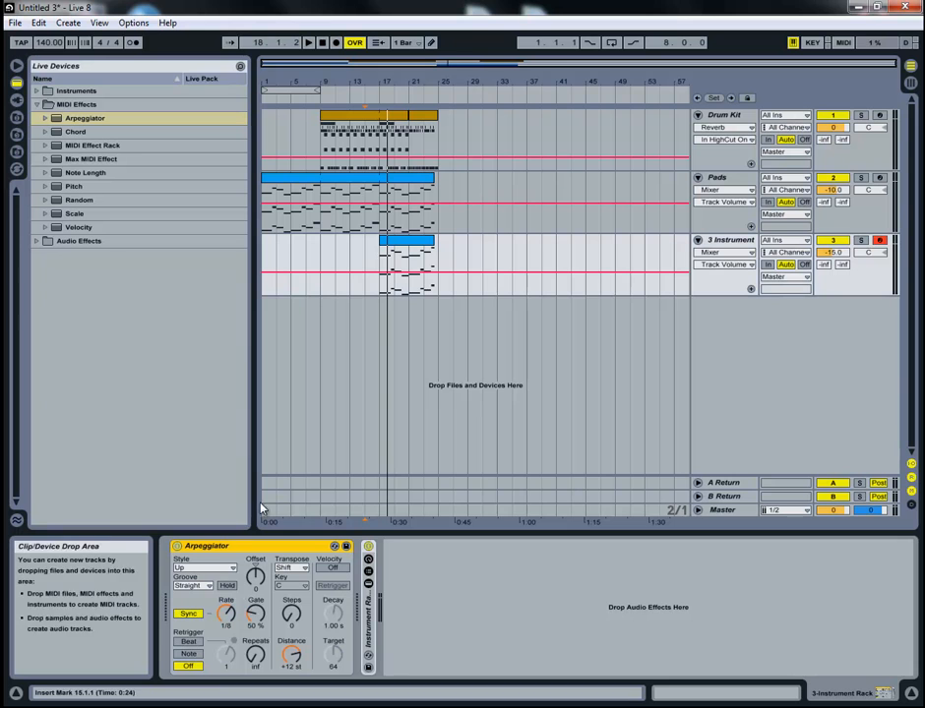
- Set the Arpeggiator's style to Random Once and play the arrangement to hear it
click(212, 571)
click(212, 571)
click(212, 570)
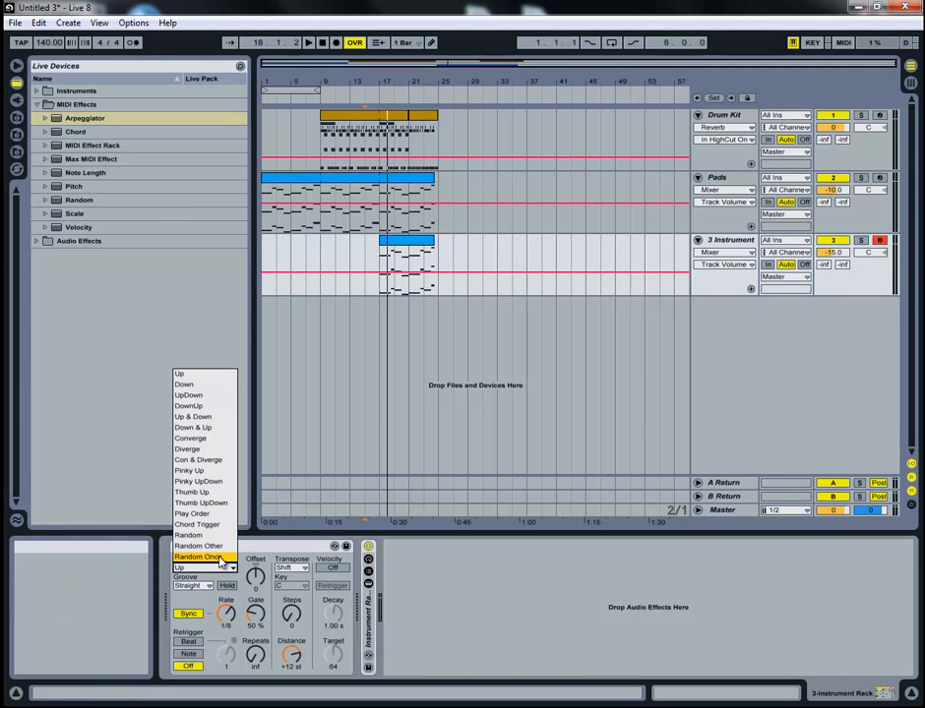
click(218, 559)
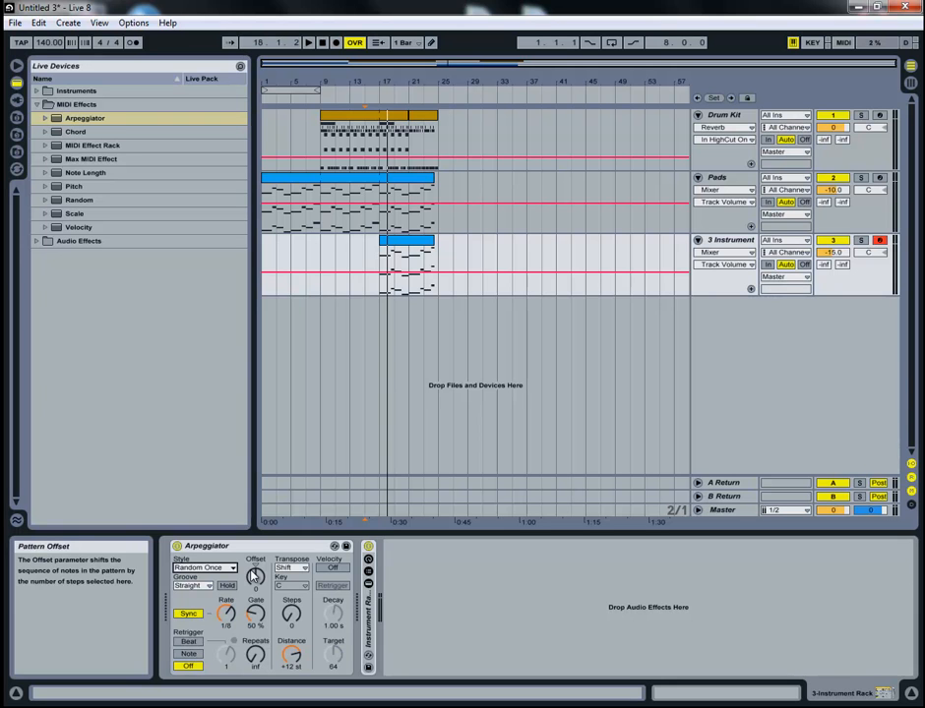
key(space)
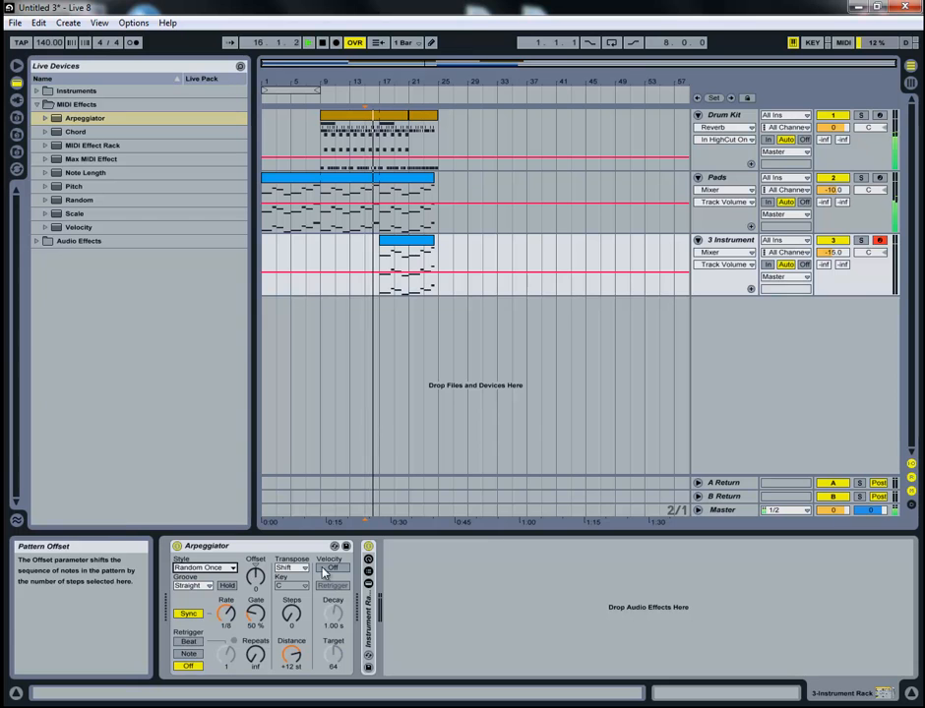
- Move the lowest row of notes in the third track's clip up three octaves to B3–F4 and play it back
click(386, 259)
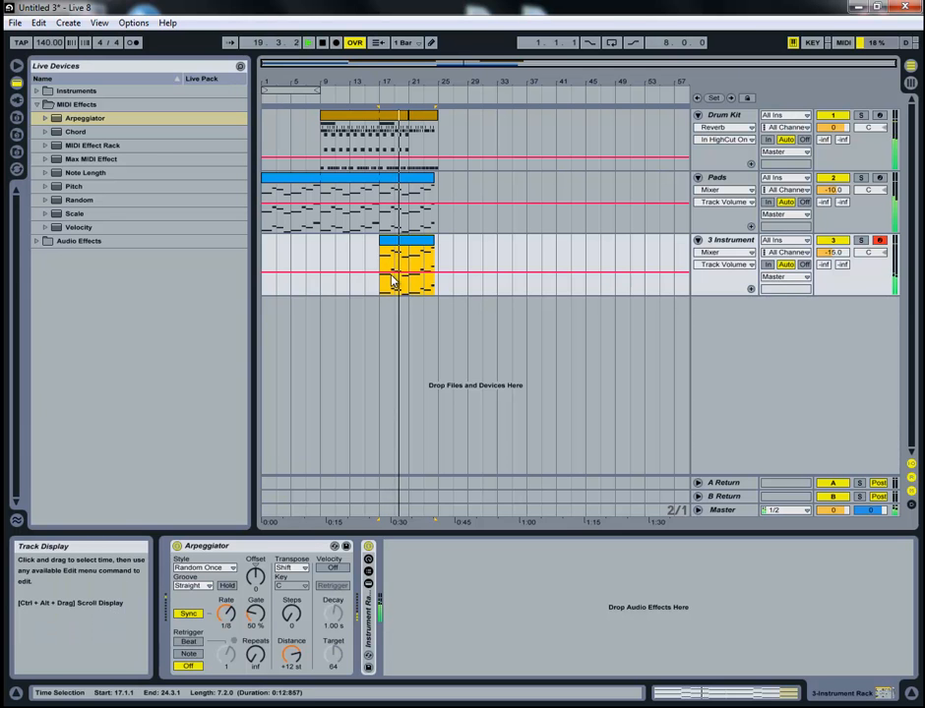
double_click(411, 246)
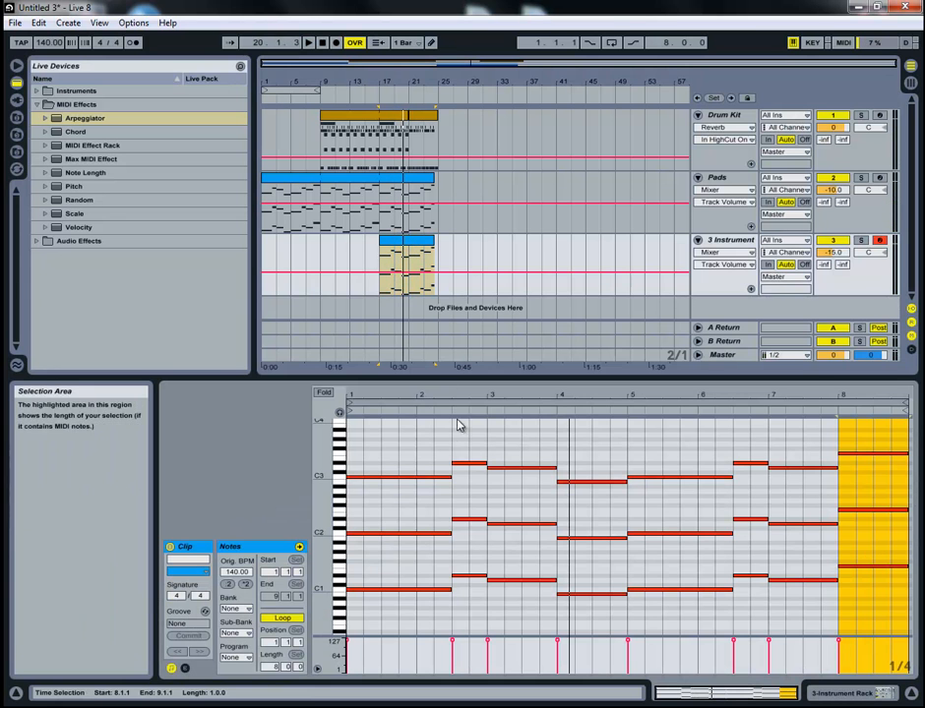
drag(366, 577, 900, 606)
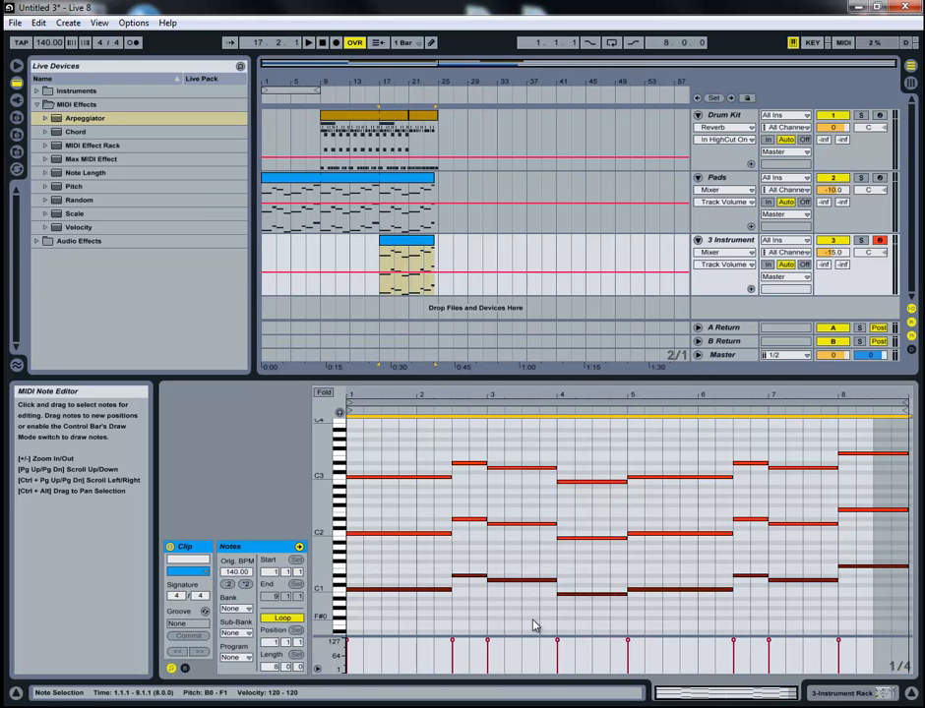
drag(423, 590, 419, 431)
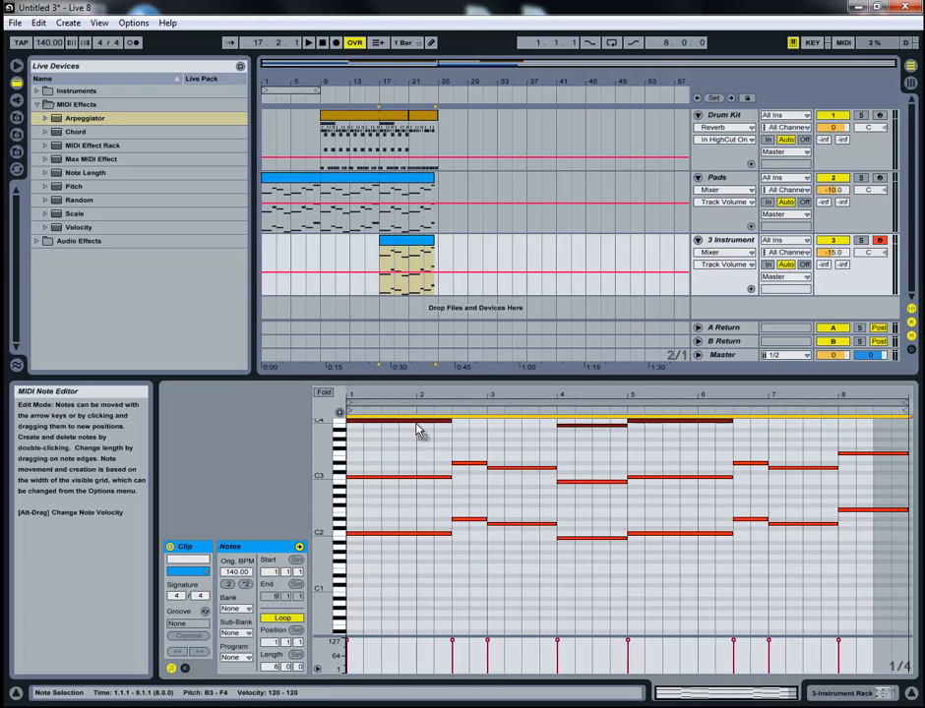
key(space)
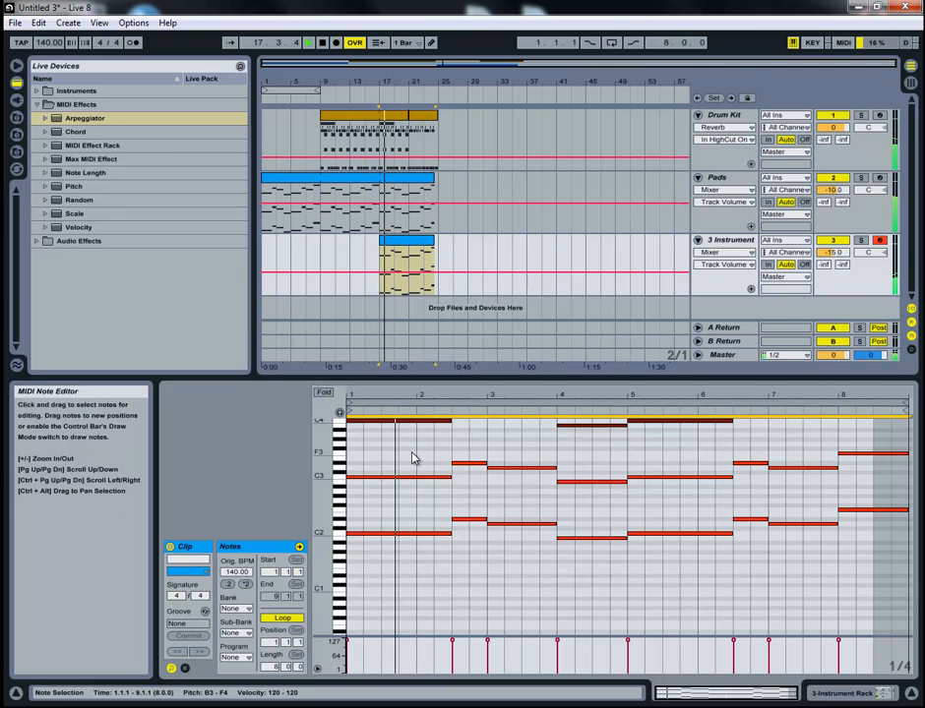
scroll(414, 453, up, 3)
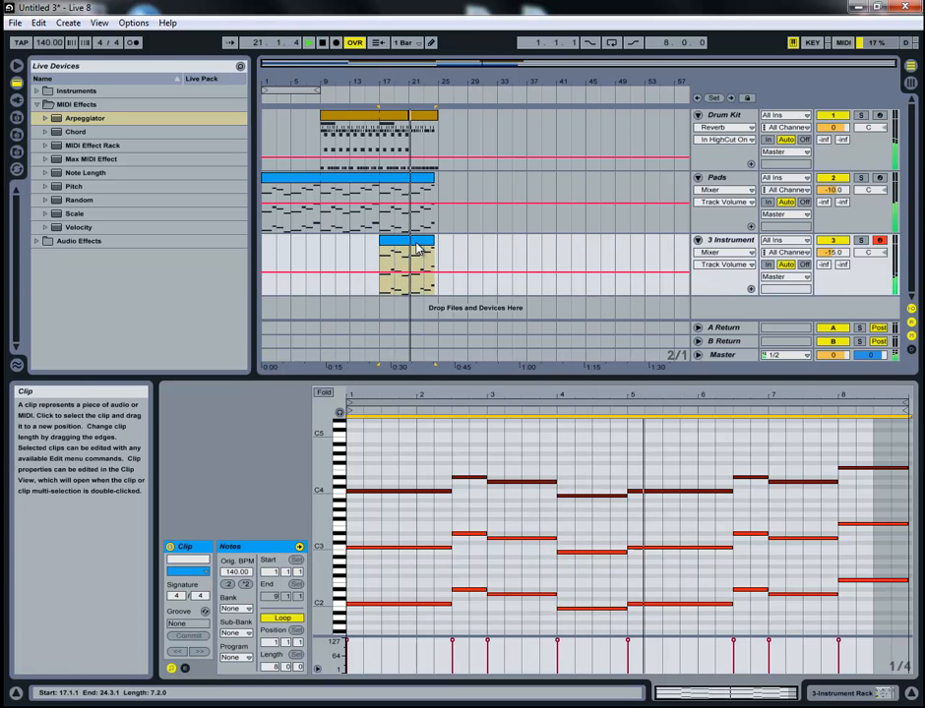
- Audition the Arpeggiator's Random style on the third track and switch back to Random Once
click(857, 695)
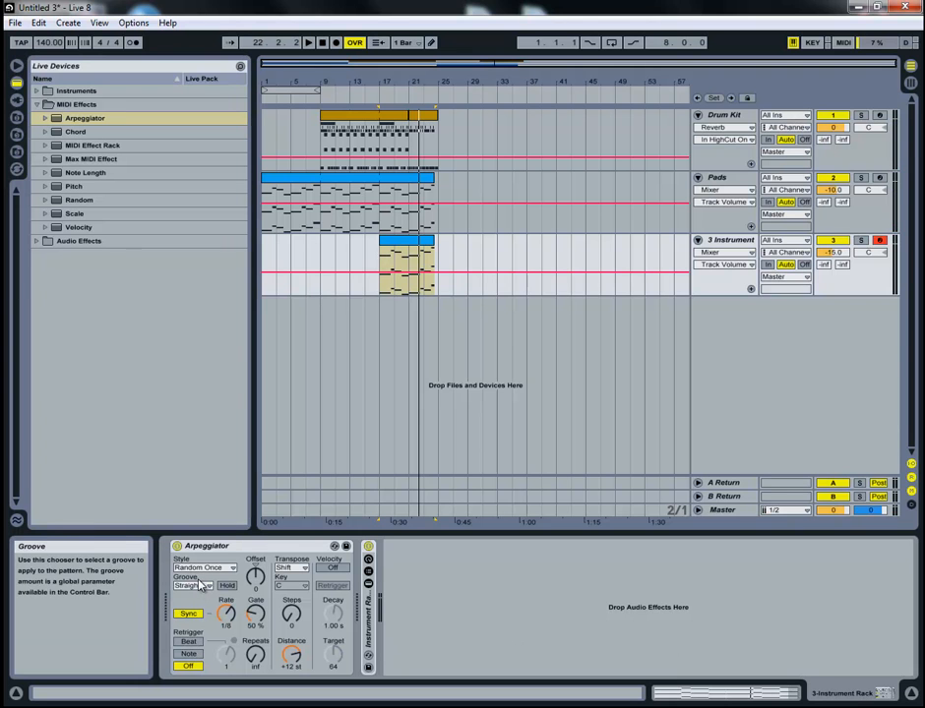
click(205, 570)
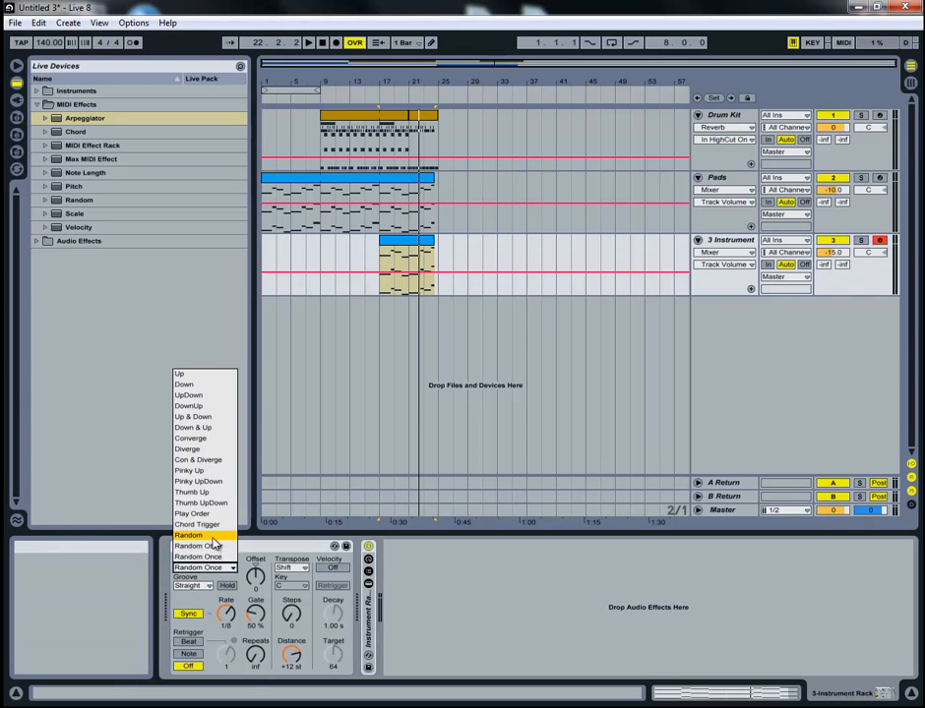
click(210, 547)
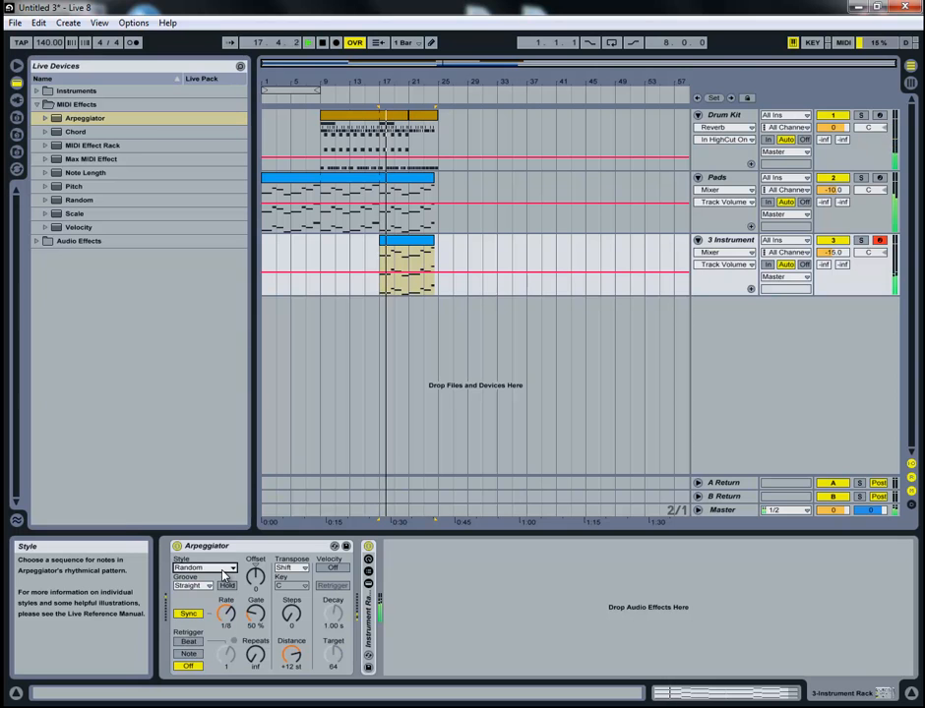
click(223, 570)
click(214, 557)
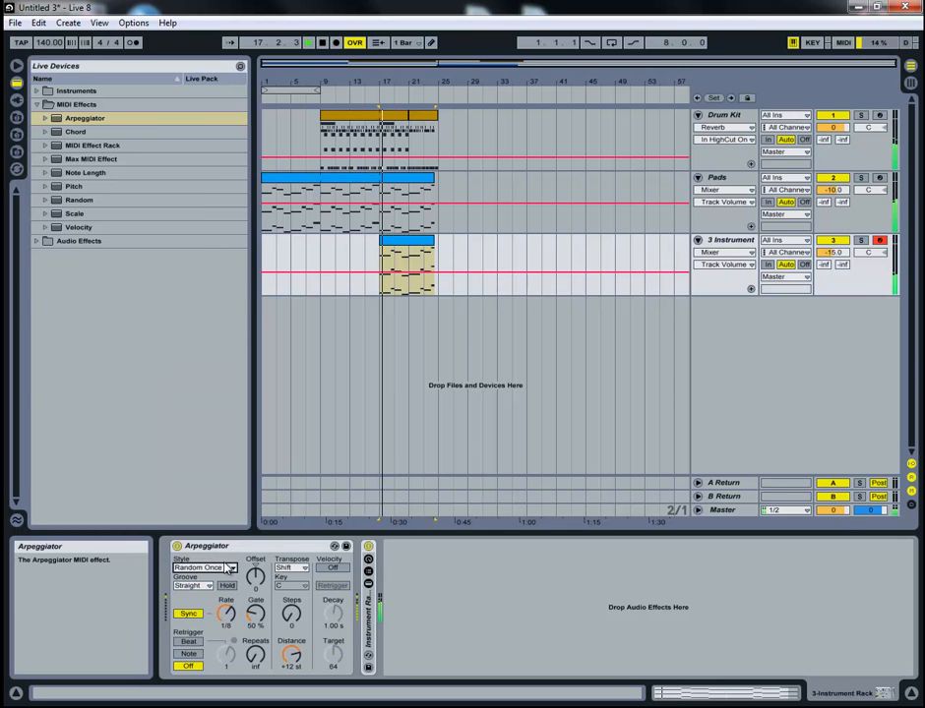
- Try the Arpeggiator's transpose Steps control during playback and return it to 0
click(293, 614)
drag(297, 614, 297, 602)
key(space)
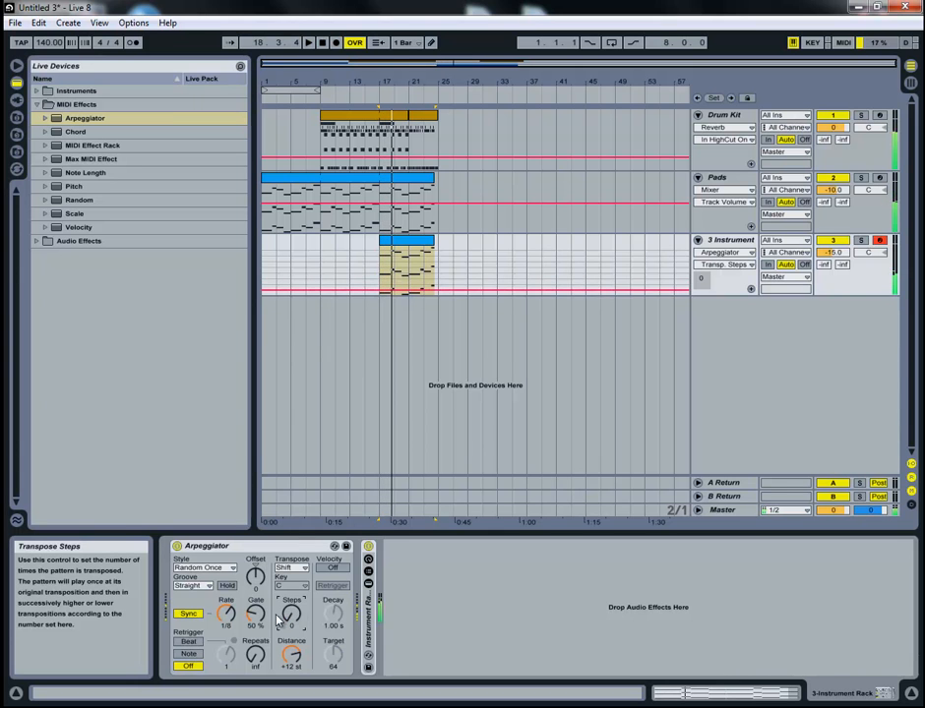
- Adjust the Arpeggiator's Gate while listening to the arrangement, settling on 80 %
click(260, 616)
mouse_move(261, 620)
mouse_down()
mouse_move(261, 651)
mouse_move(262, 606)
mouse_up()
key(space)
key(Return)
key(space)
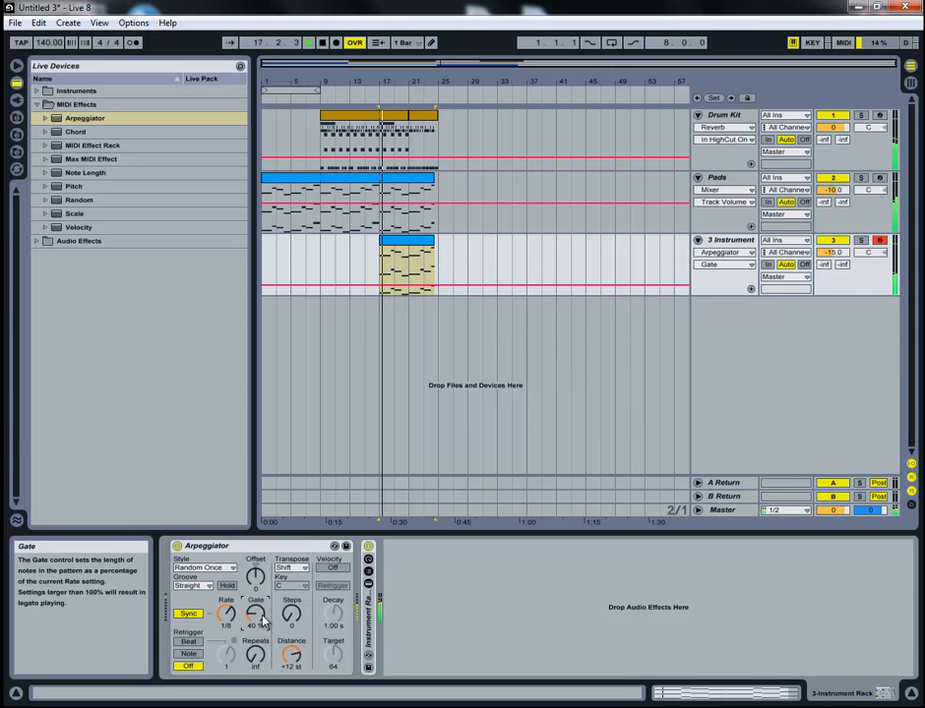
drag(262, 621, 262, 625)
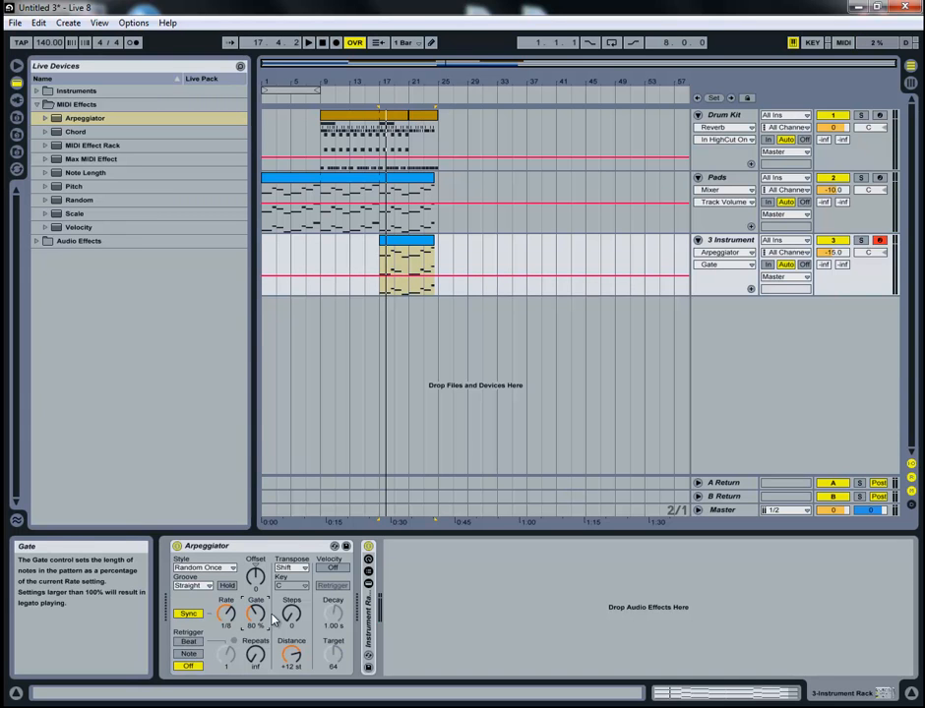
key(space)
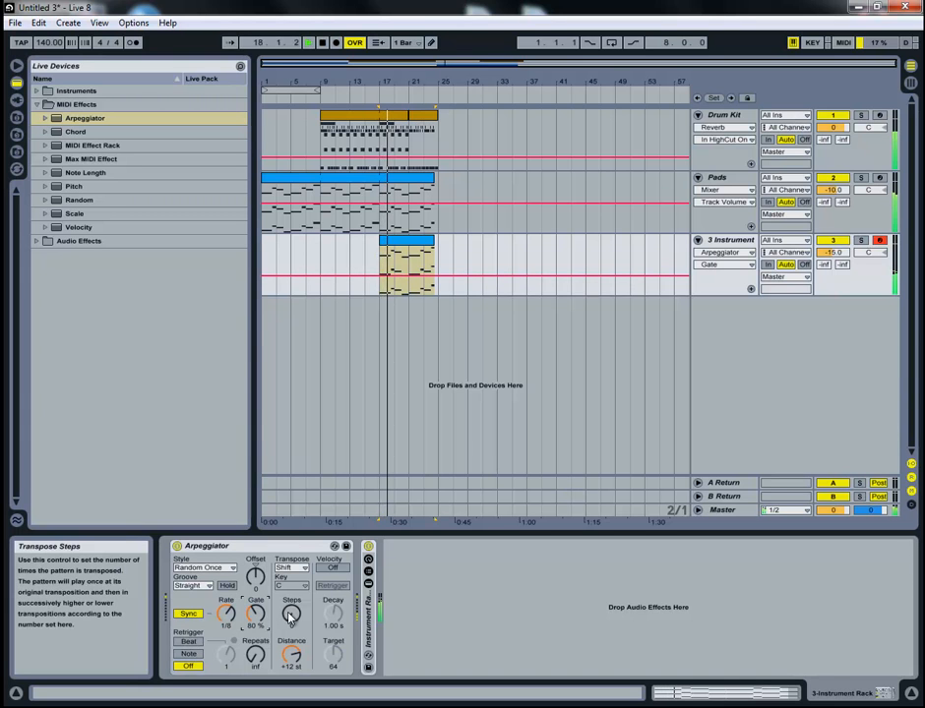
key(space)
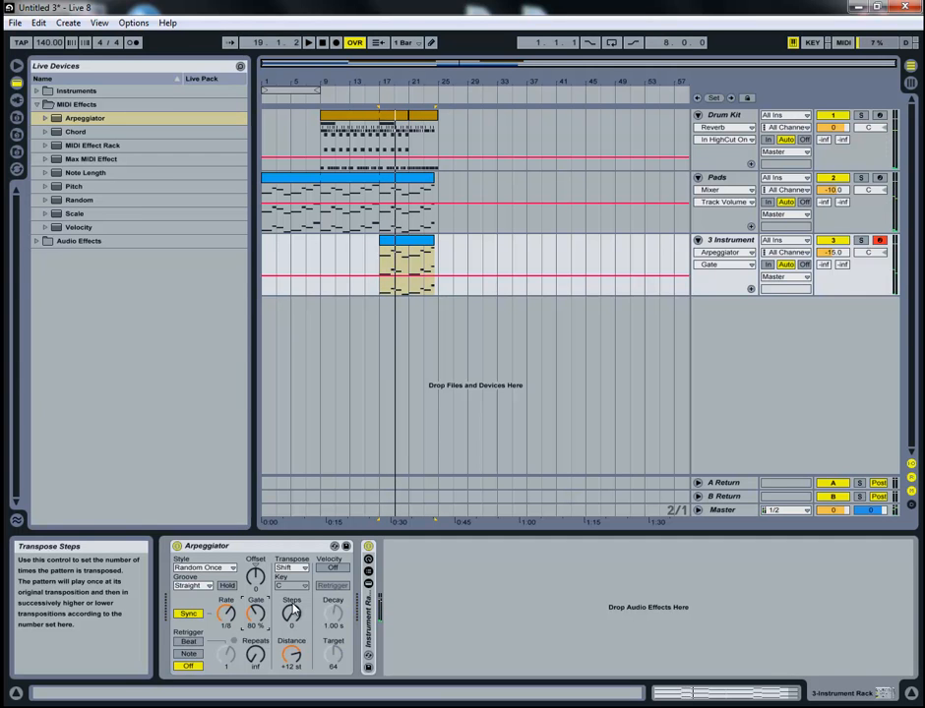
- Audition the Arpeggiator's Swing 16, Swing 8 and Swing 32 grooves in playback
click(208, 585)
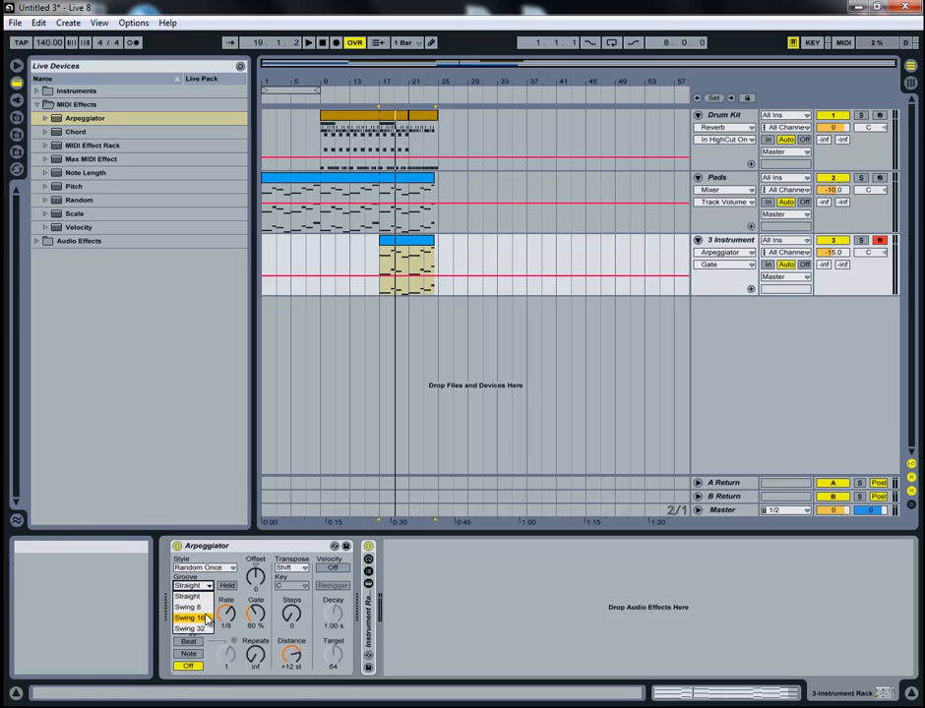
click(191, 626)
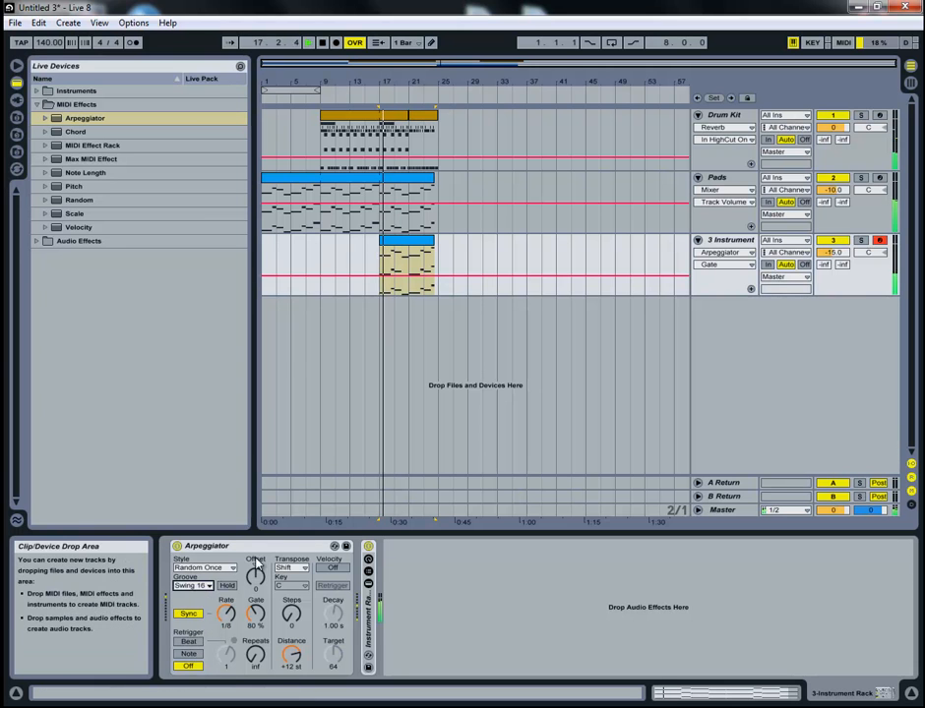
click(194, 586)
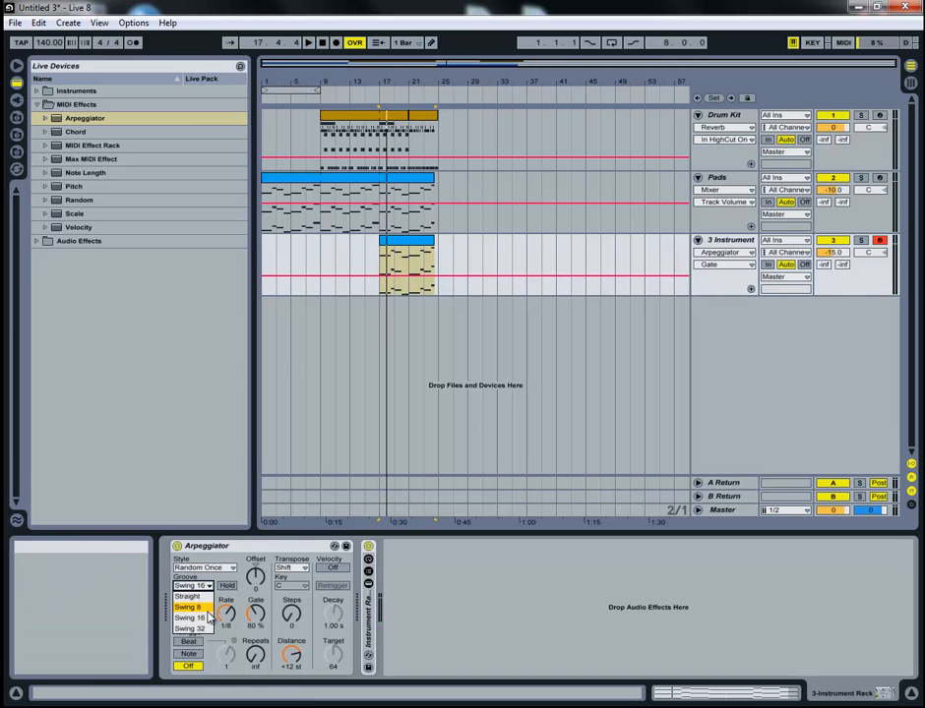
click(207, 614)
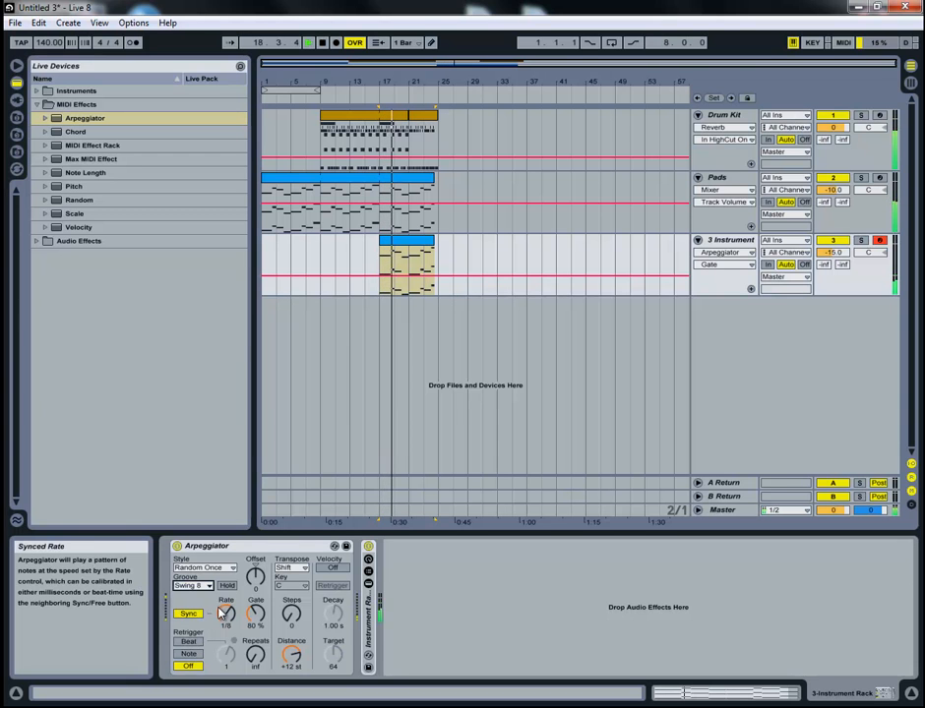
click(194, 587)
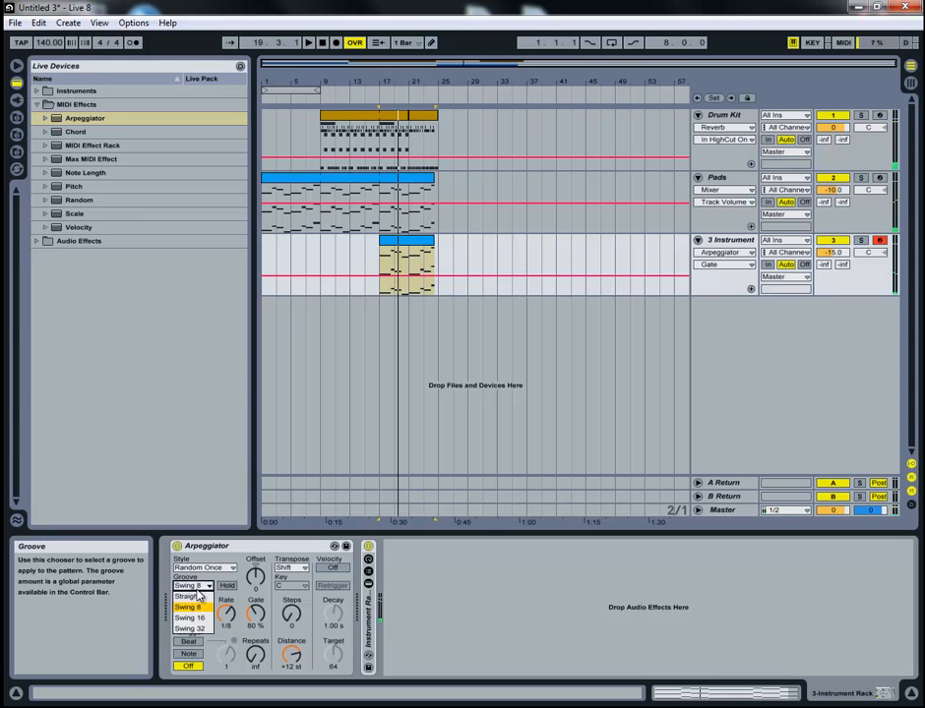
click(209, 636)
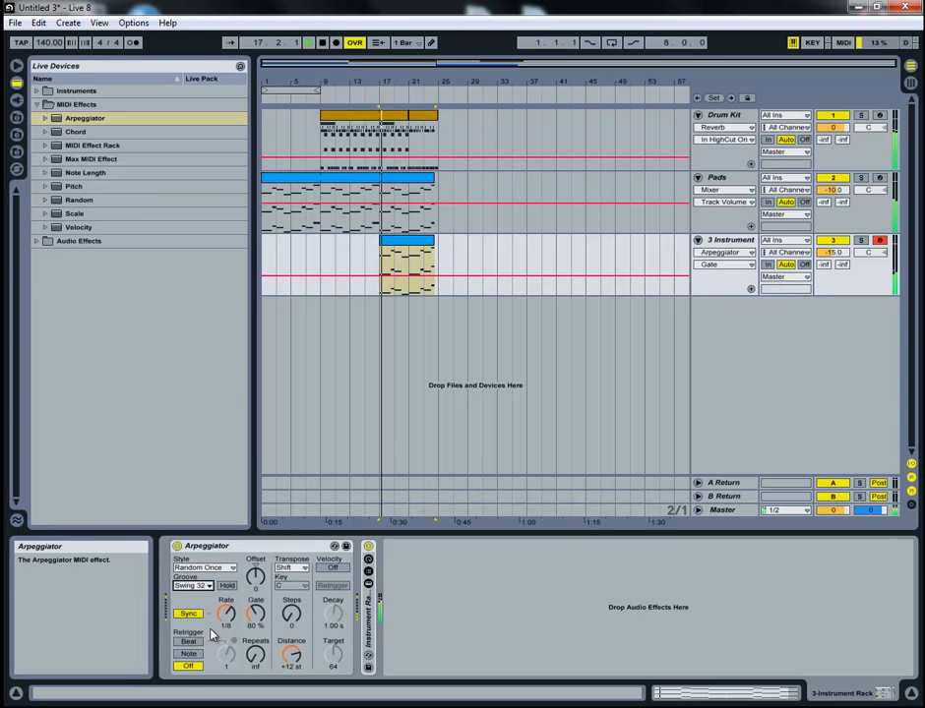
- Try another synced rate on the Arpeggiator, restore 1/8, and return the groove to Straight
click(228, 618)
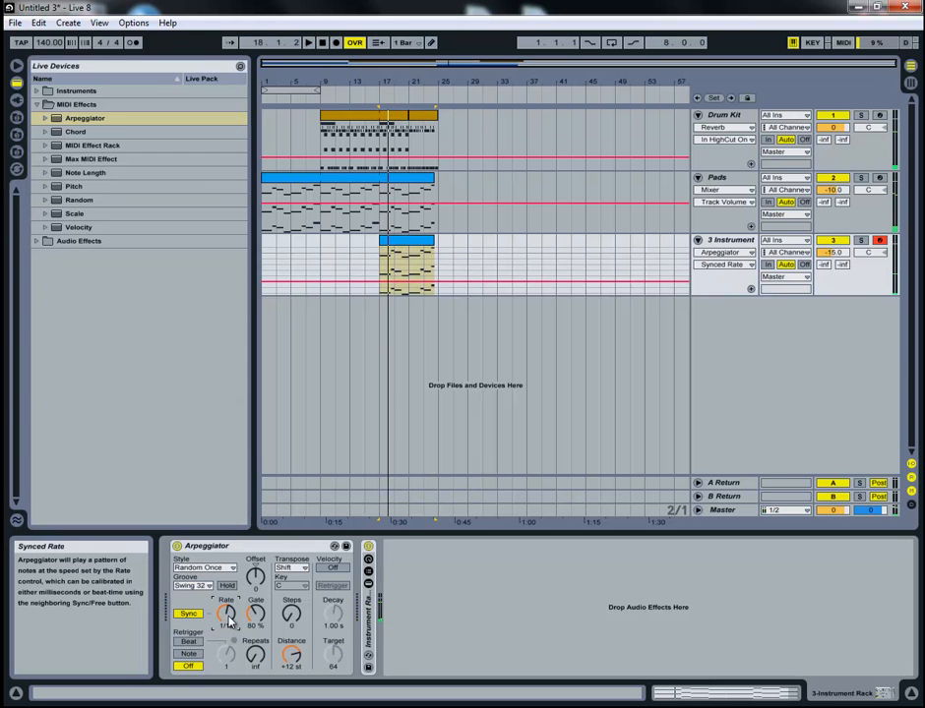
key(space)
drag(226, 617, 225, 611)
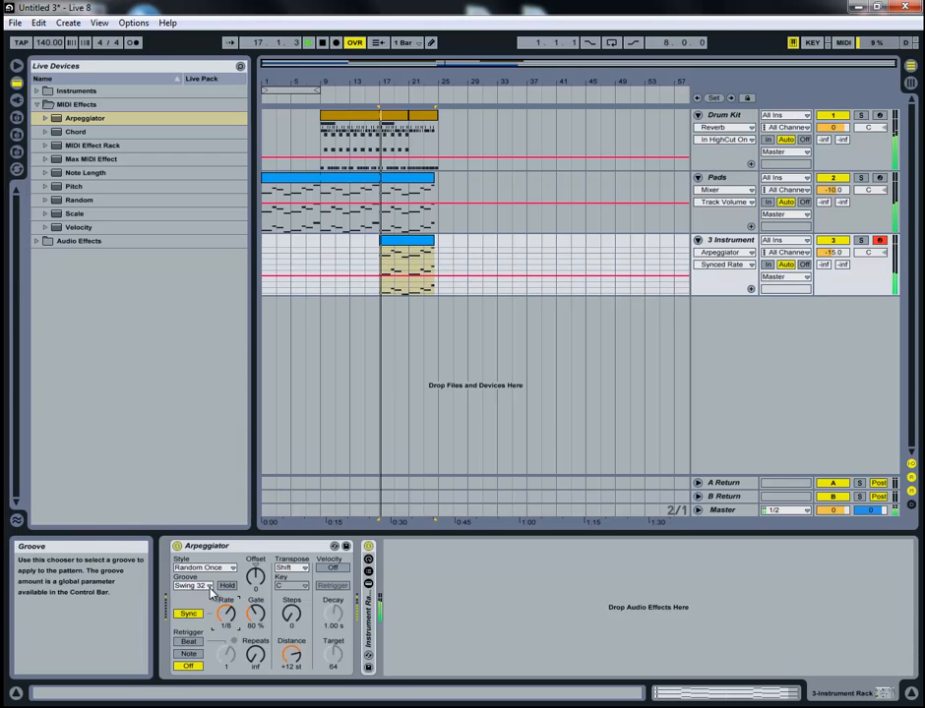
click(203, 586)
click(197, 596)
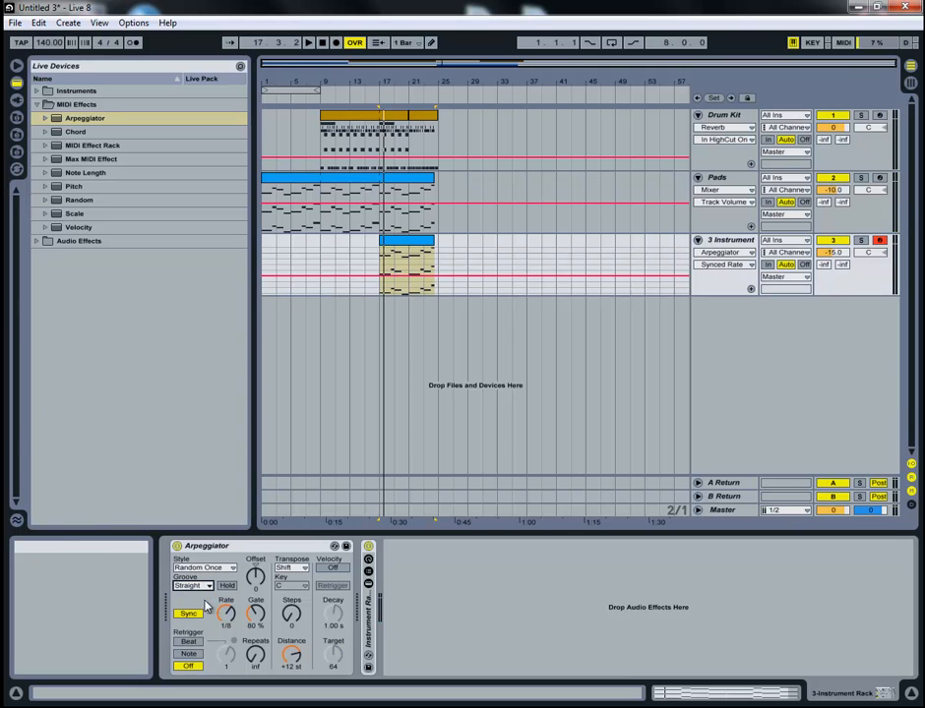
key(space)
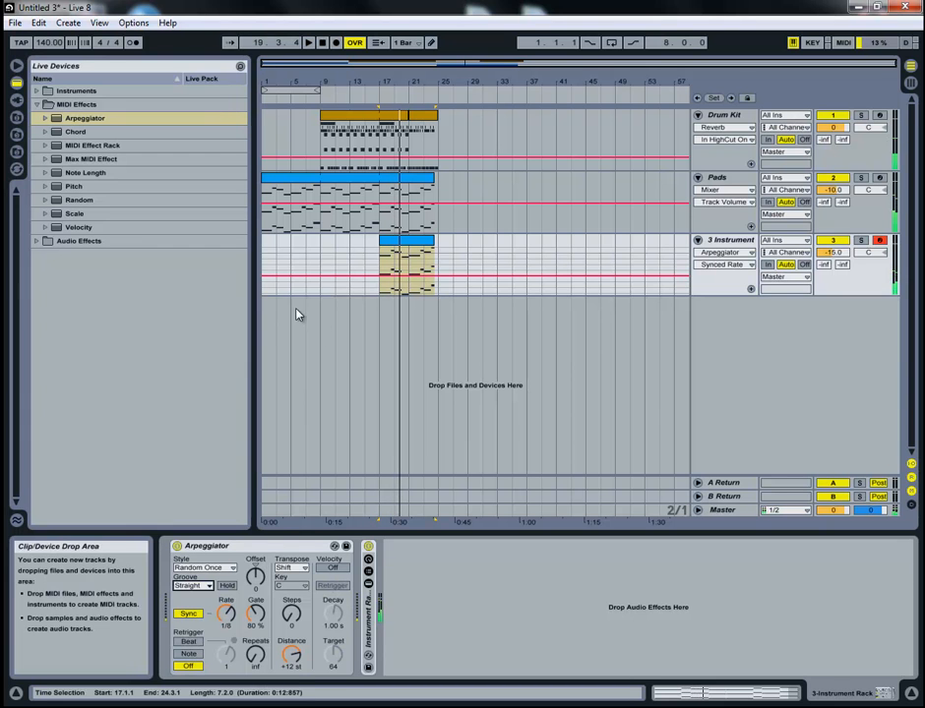
- Find the Auto Pan audio effect in the device browser and add it to the arpeggiated lead instrument track
click(38, 245)
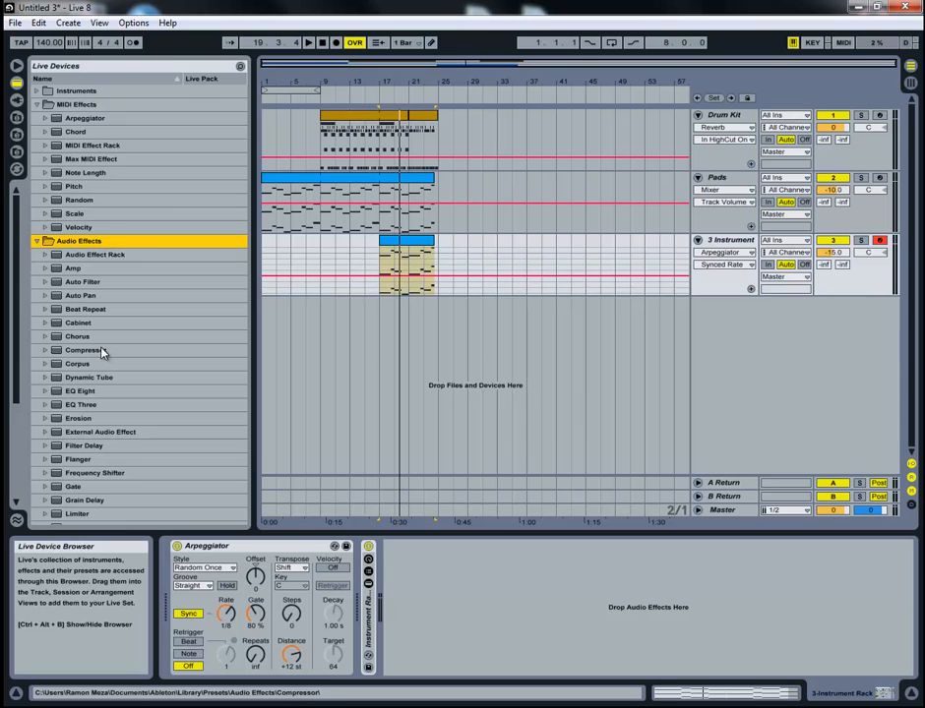
scroll(103, 356, down, 2)
scroll(192, 397, down, 1)
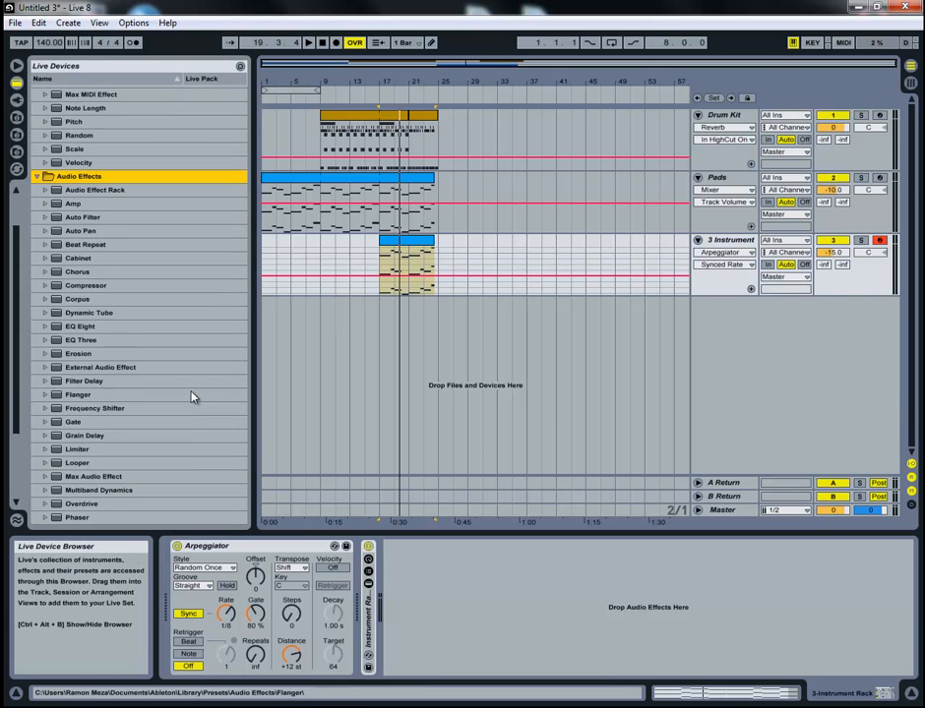
click(79, 231)
drag(334, 250, 336, 250)
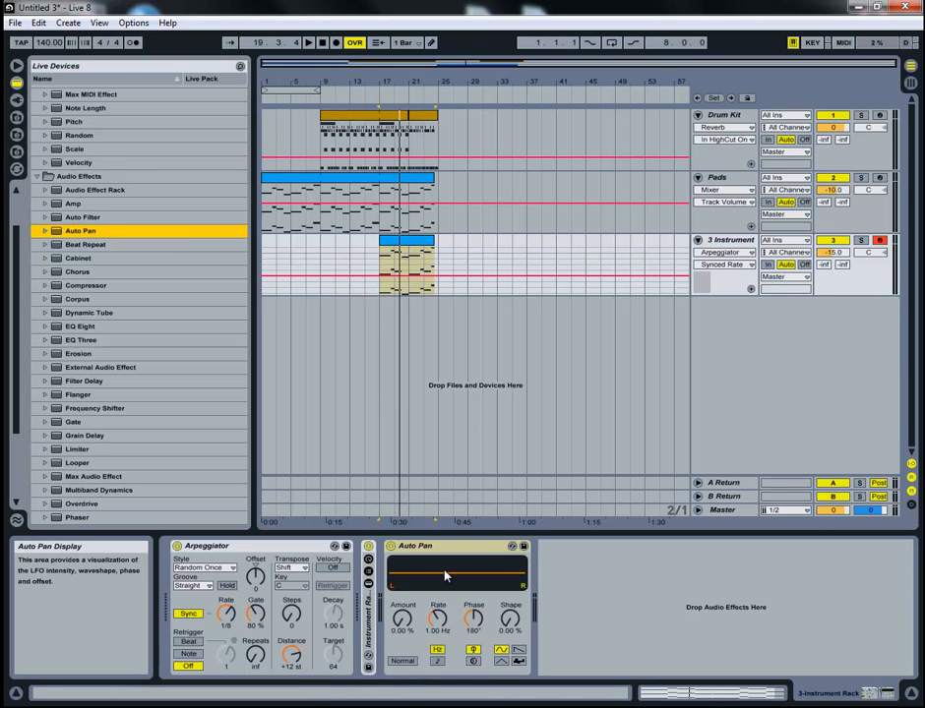
- Set the Auto Pan's Amount to 75 %, sync its LFO to the song tempo, and choose a rate of 1/3
click(407, 626)
text(78)
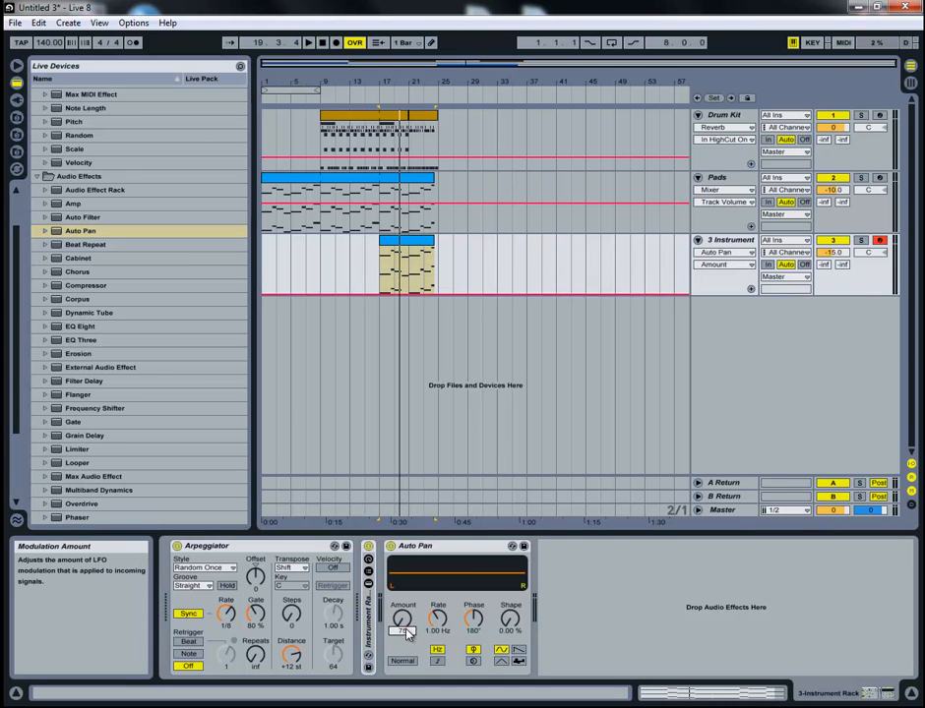
key(Return)
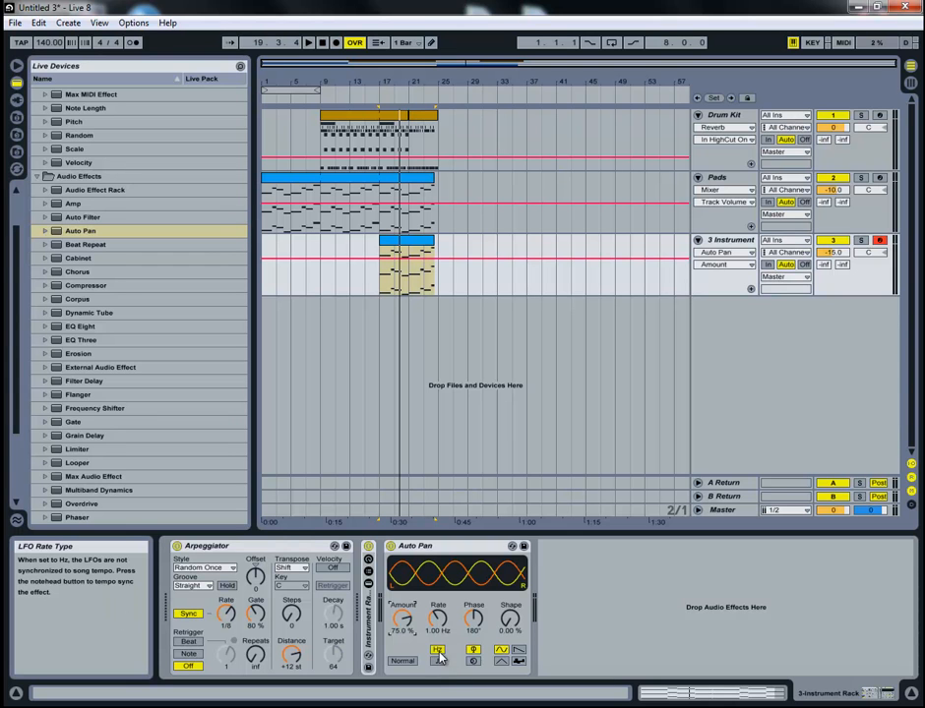
click(439, 663)
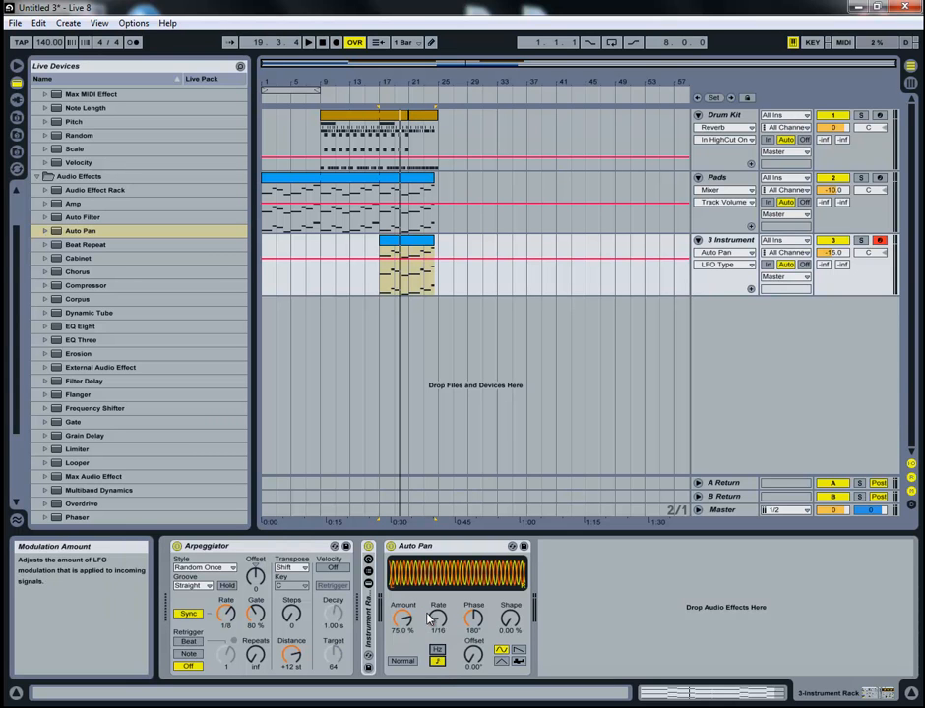
click(437, 618)
scroll(437, 618, down, 3)
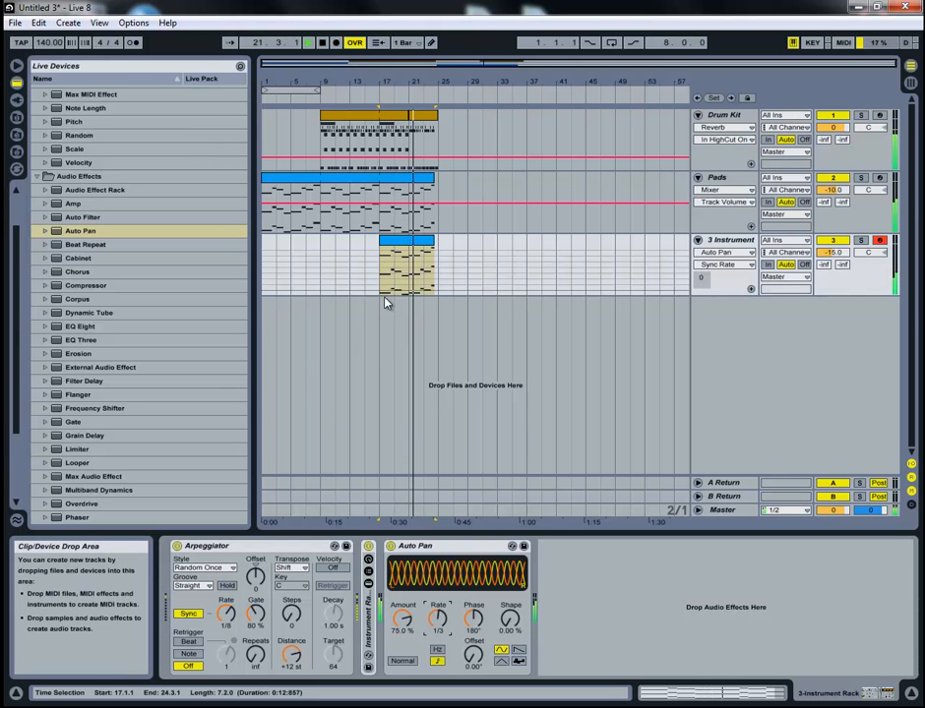
- Play the whole arrangement from the beginning to past bar 25, and place the insert marker at bar 25 on the Pads track
click(322, 44)
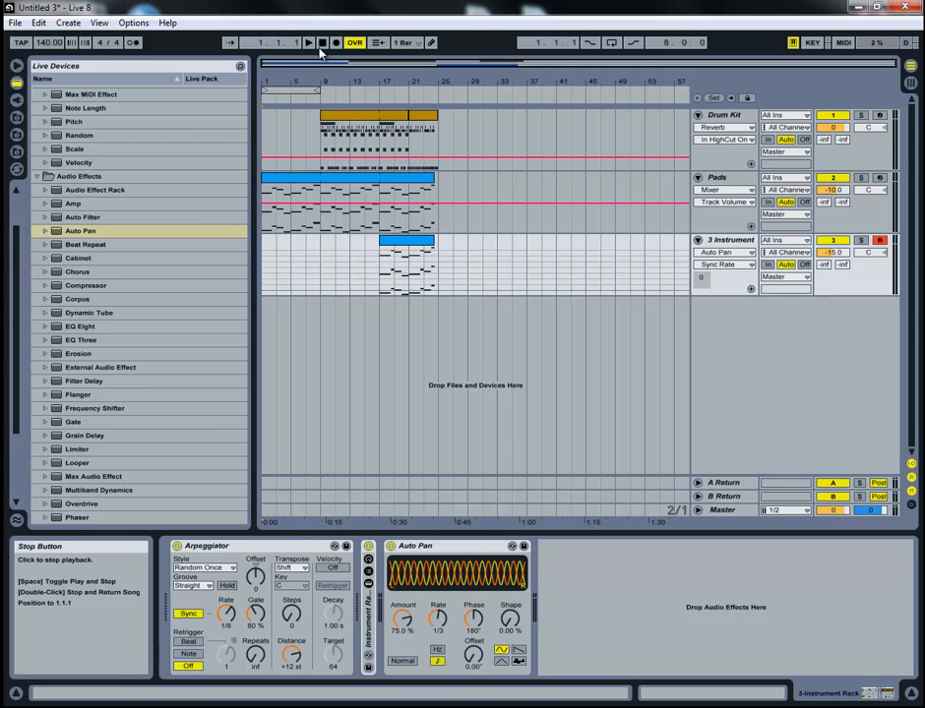
key(space)
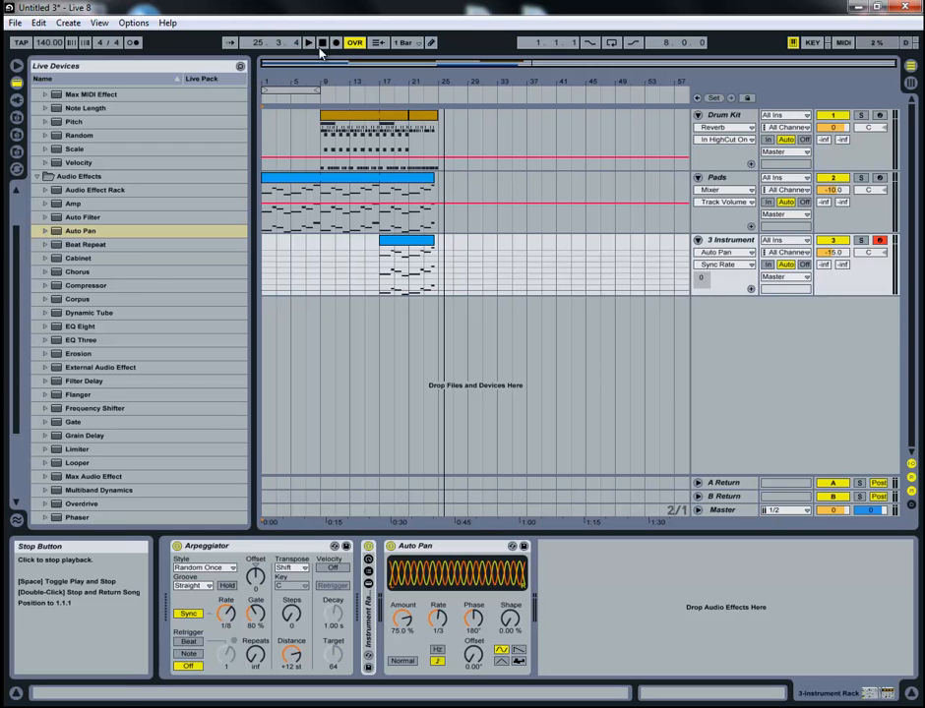
click(441, 181)
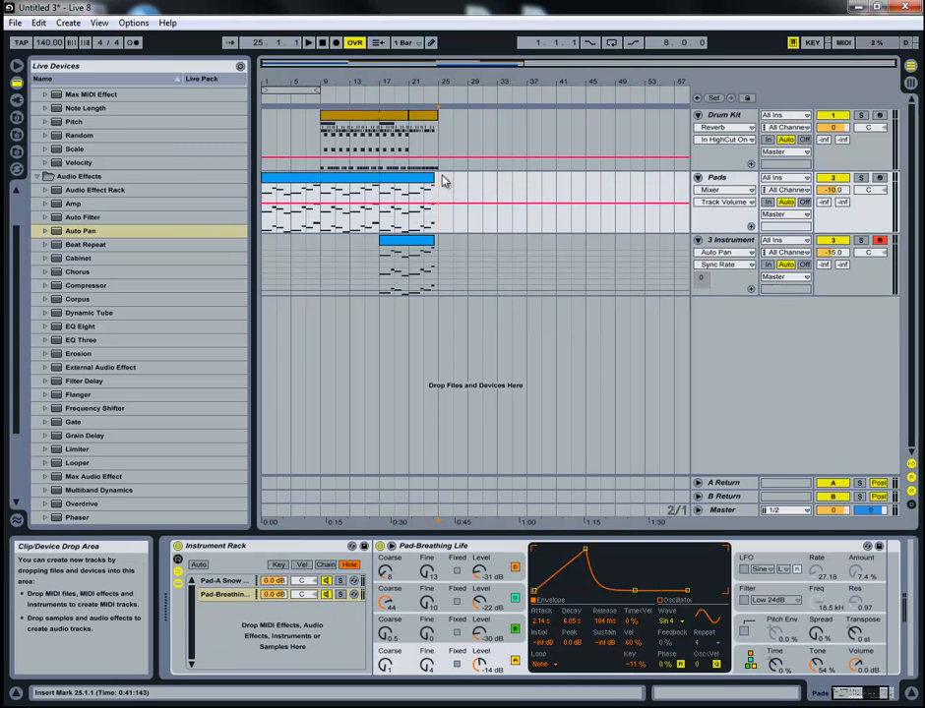